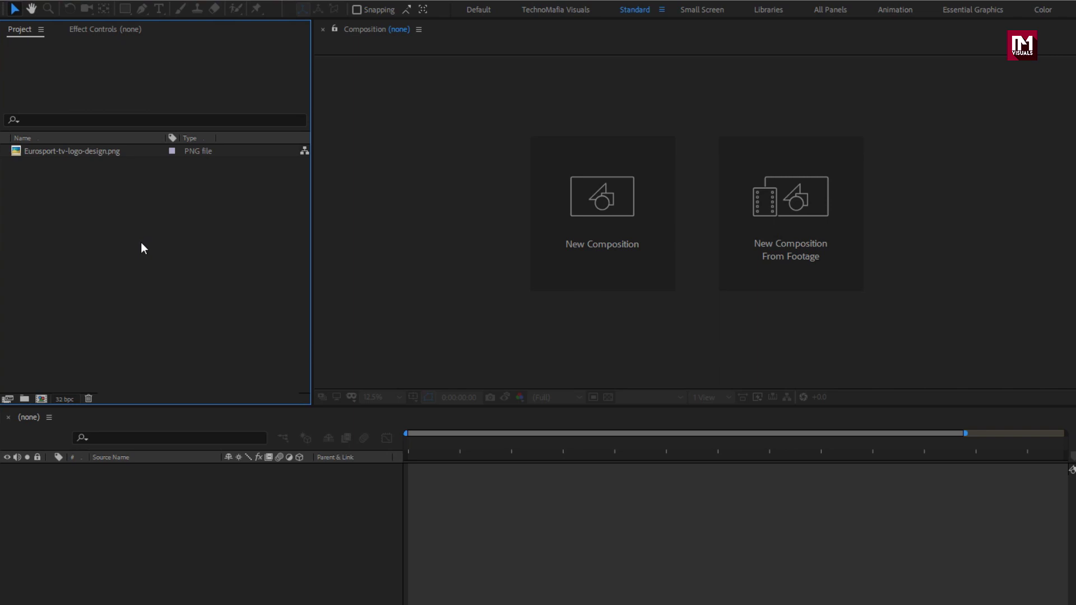
Step: Create a 1920 × 1080, 30 fps composition named Logo_Animation with a five-second duration
click(100, 152)
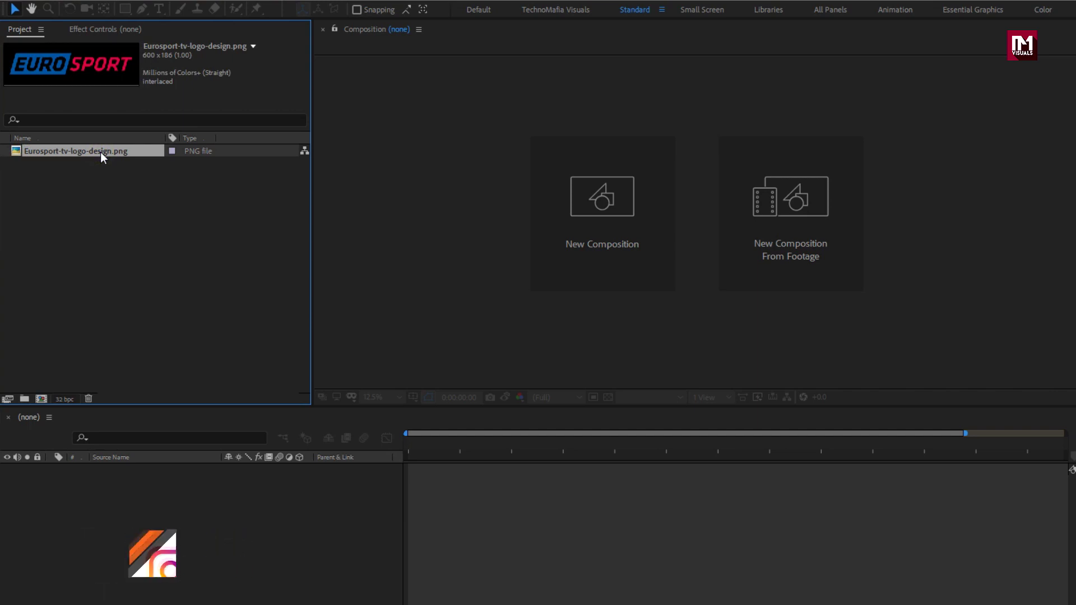
click(563, 221)
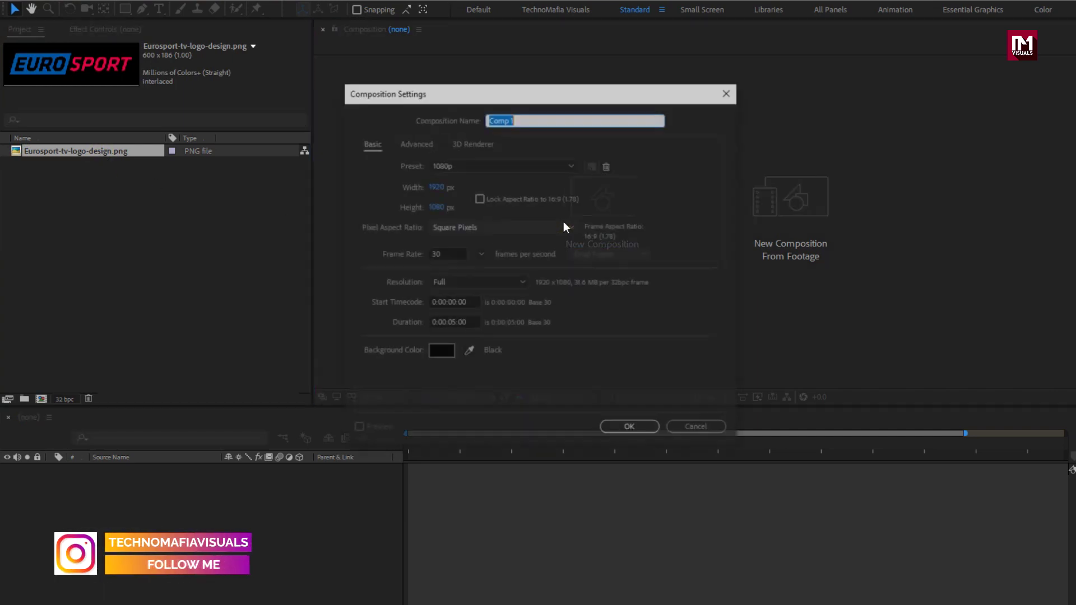
text(Logo)
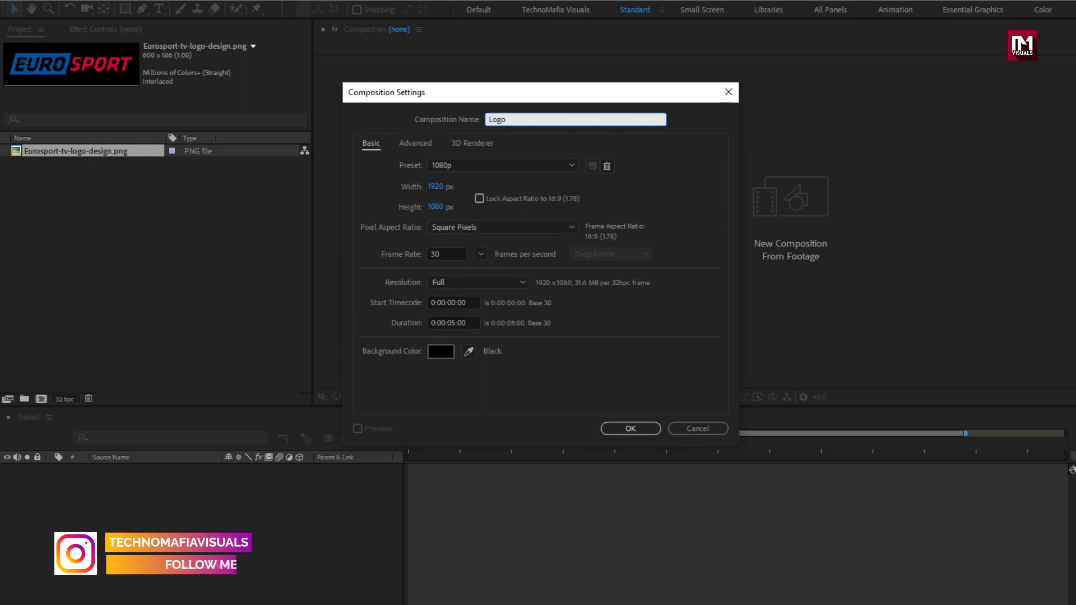
text(_Animation)
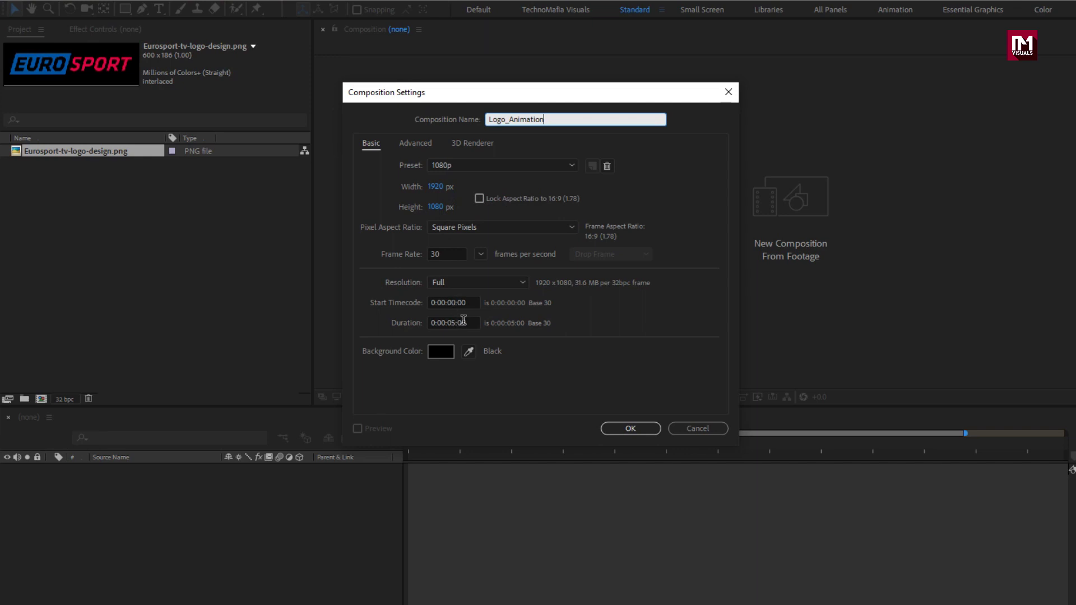
click(637, 428)
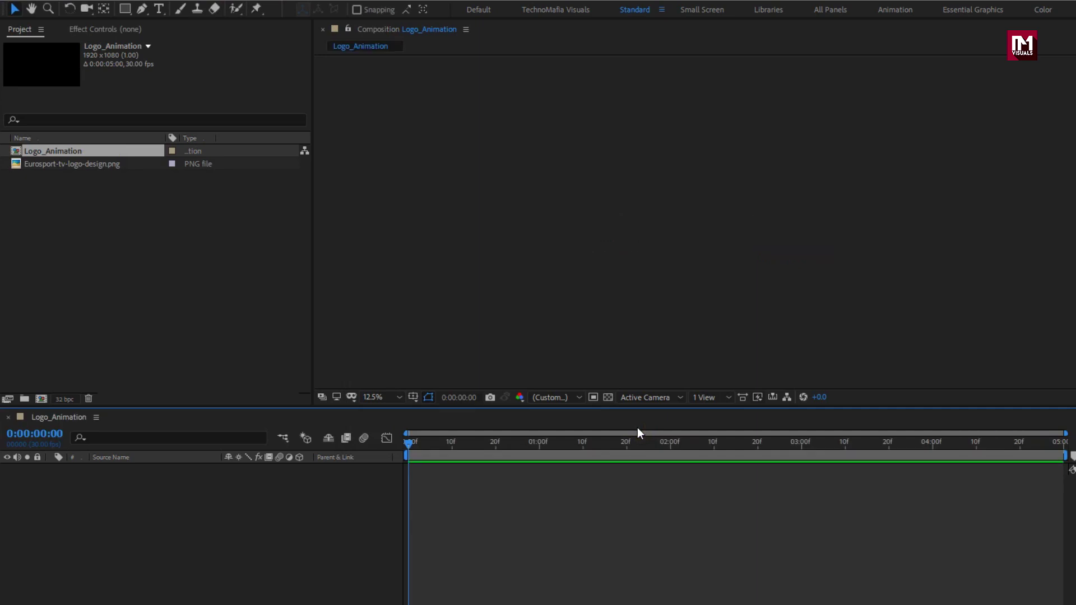
Step: Add a black 1920 × 1080 solid layer named BG to the Logo_Animation composition
click(375, 401)
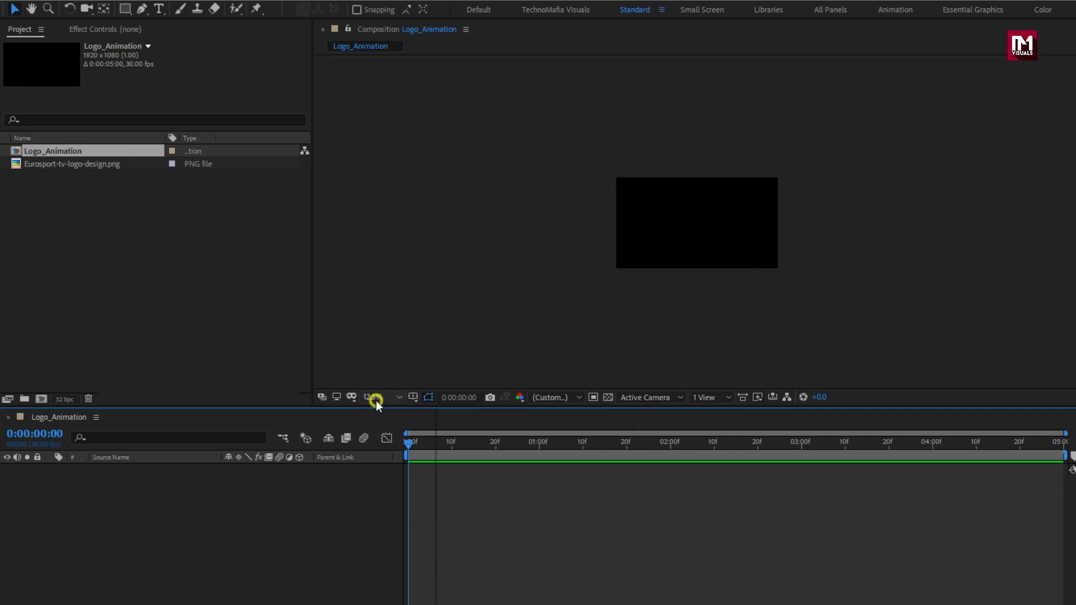
click(383, 428)
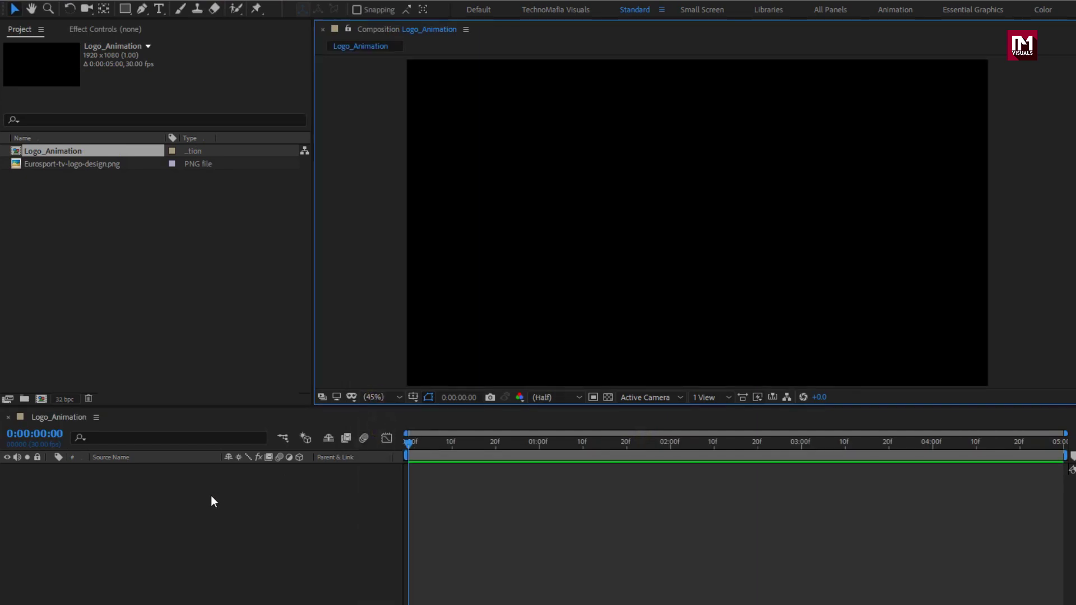
right_click(124, 519)
mouse_move(188, 379)
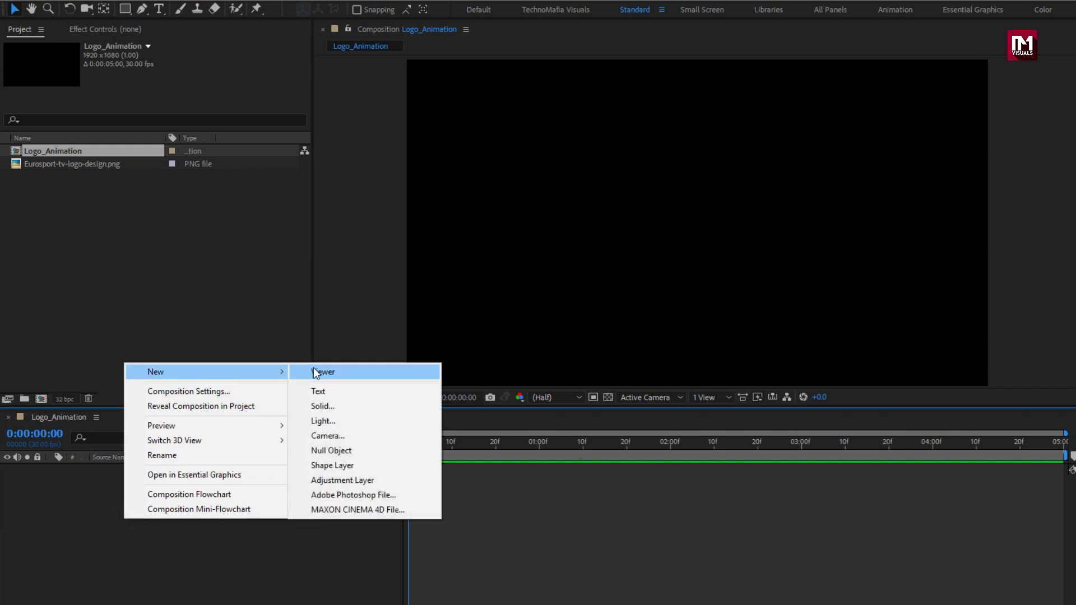
click(331, 405)
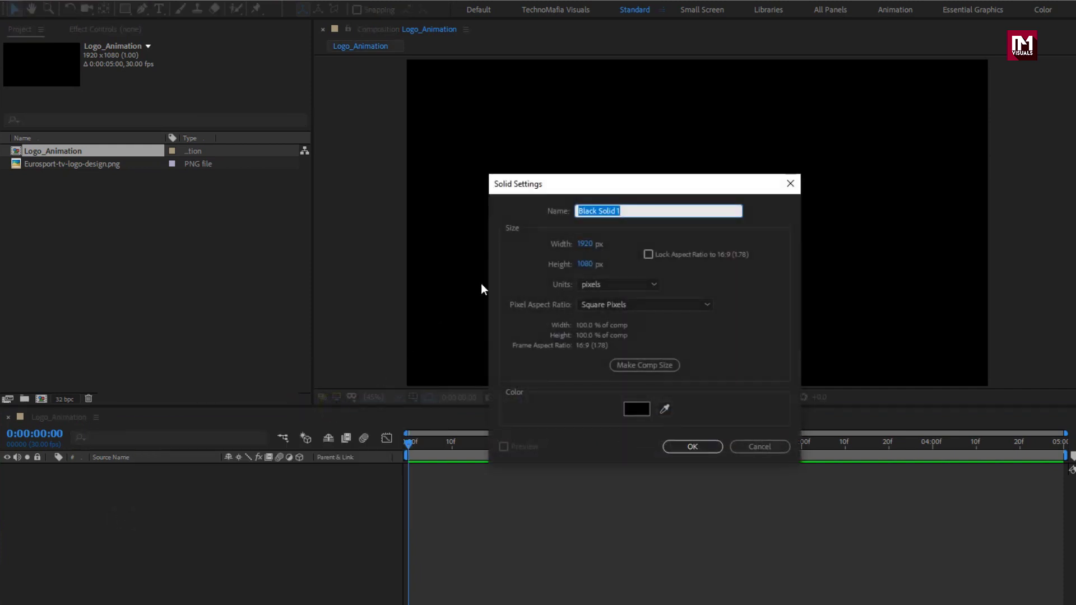
text(BG)
click(686, 447)
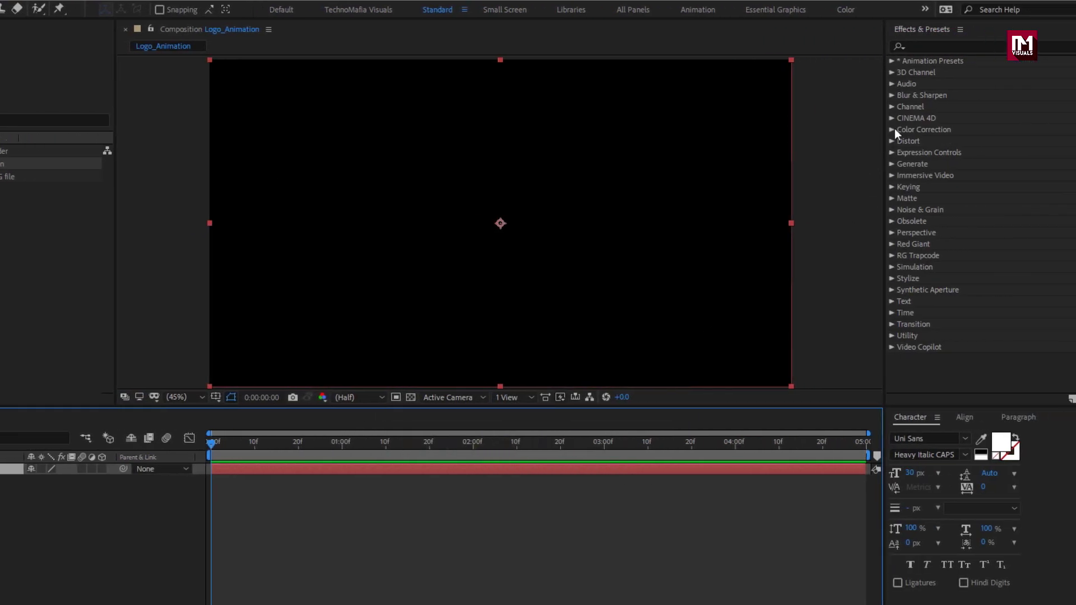
Step: Apply the Gradient Ramp effect to the BG solid and set its start color to pure red (FF0000)
click(935, 47)
text(grad)
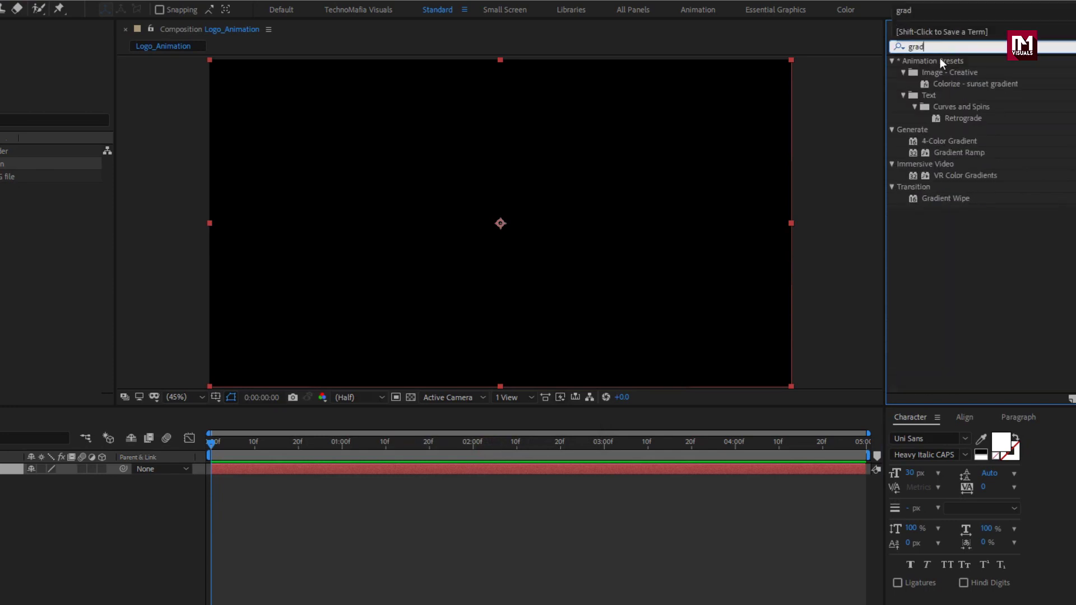
double_click(964, 150)
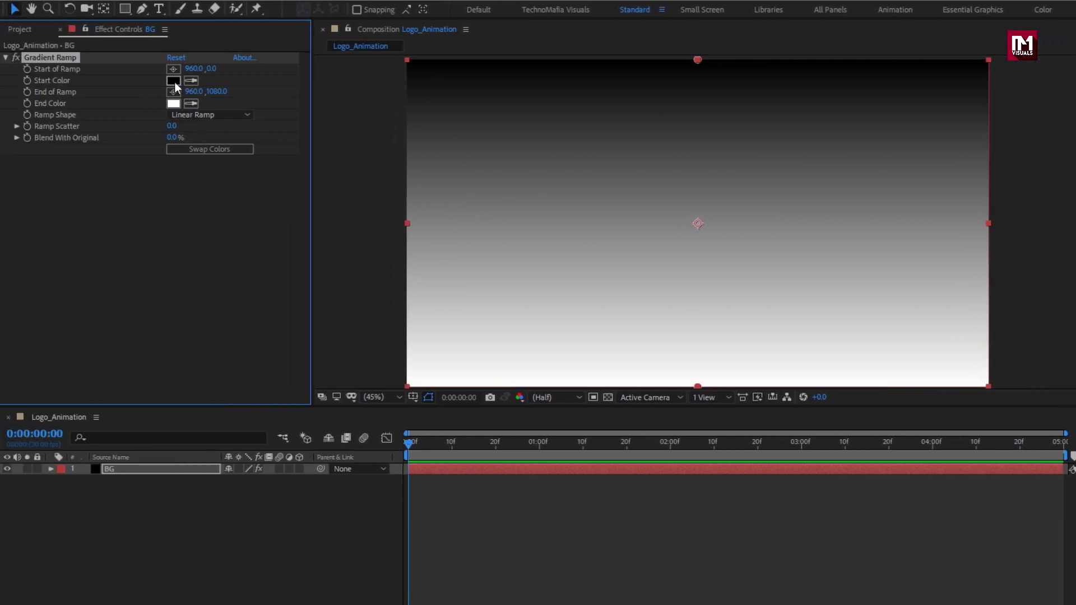
click(173, 81)
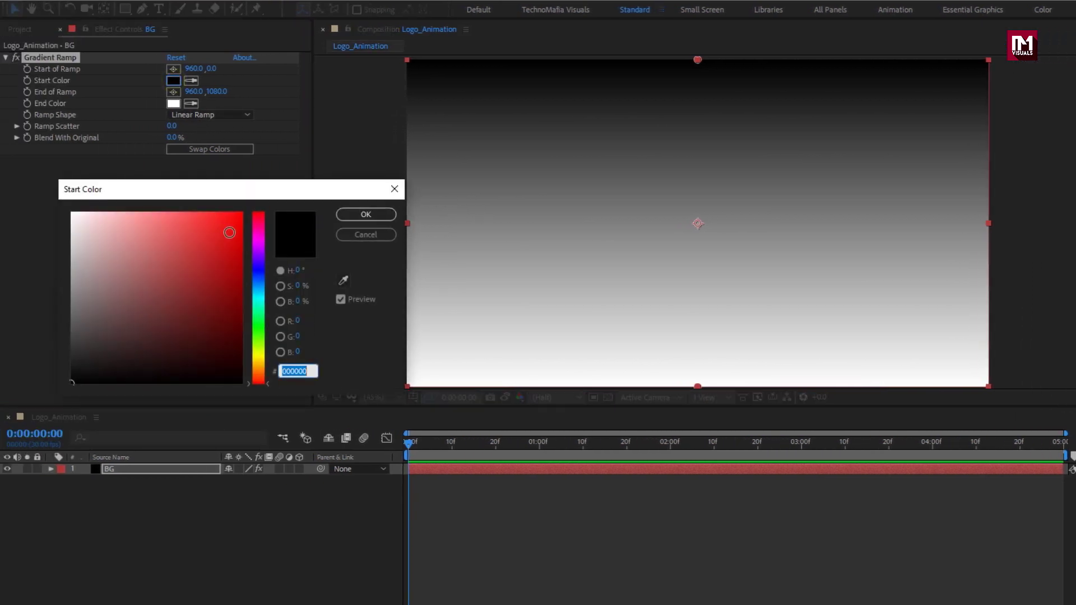
drag(229, 232, 239, 212)
click(348, 214)
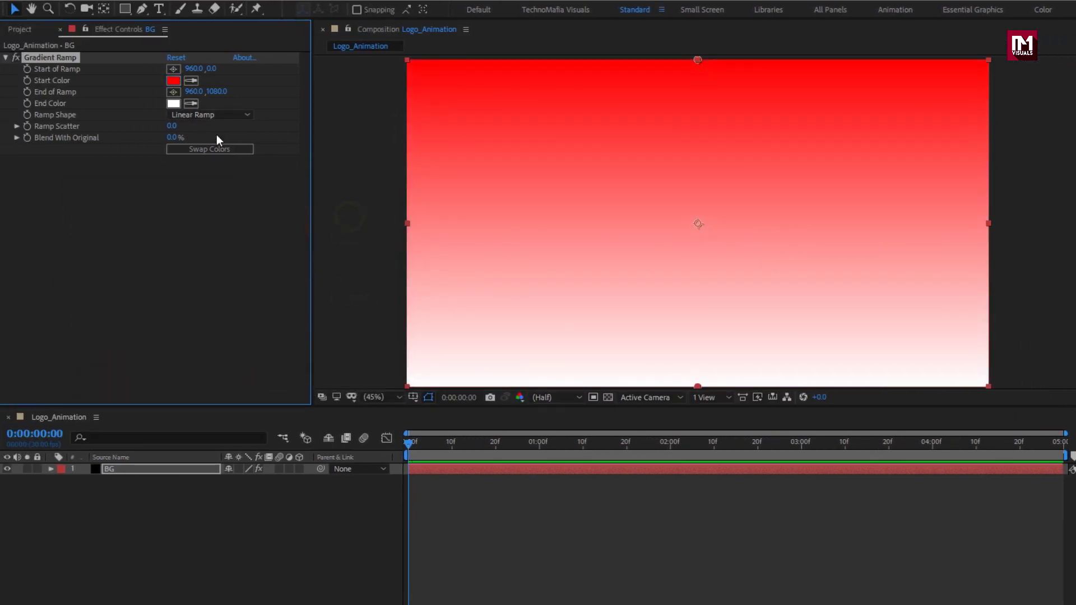
Step: Set the Gradient Ramp's end color to a dark navy blue, 010B25
click(173, 104)
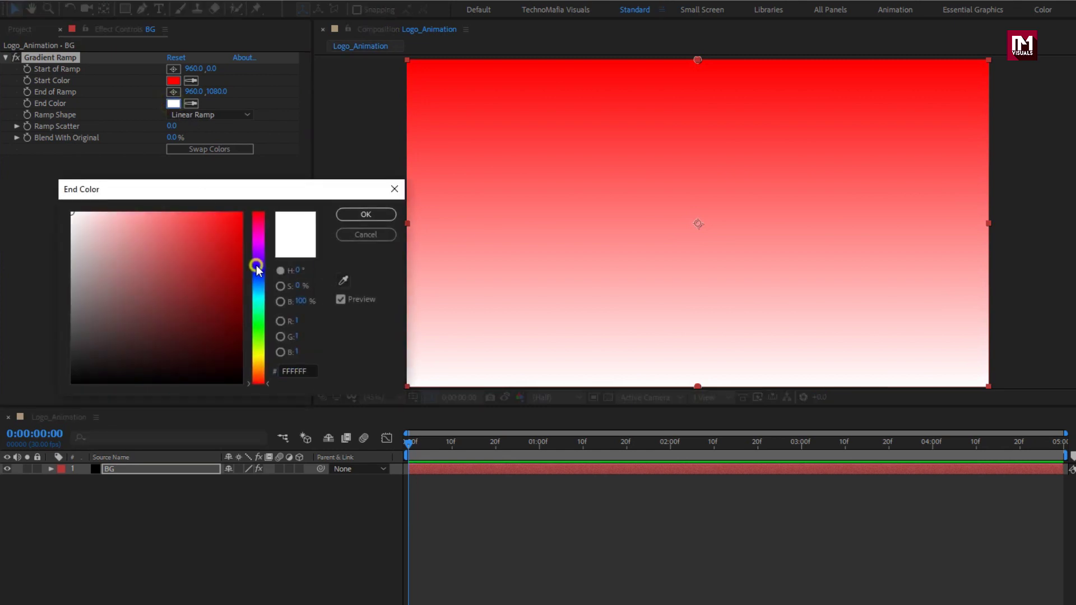
mouse_move(257, 266)
mouse_down()
mouse_move(257, 282)
mouse_move(257, 270)
mouse_up()
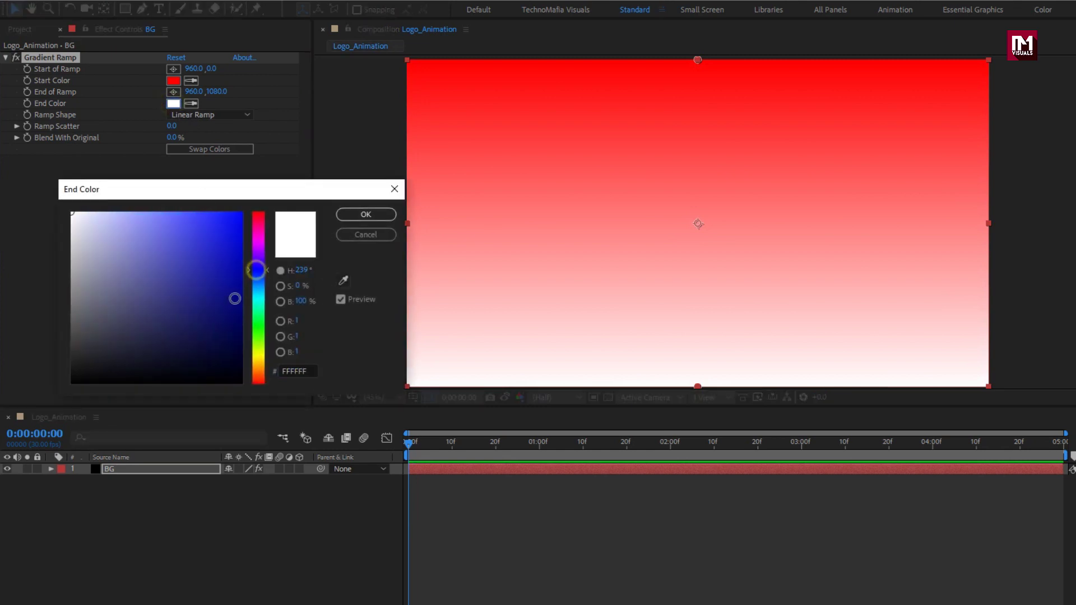
drag(233, 314, 239, 358)
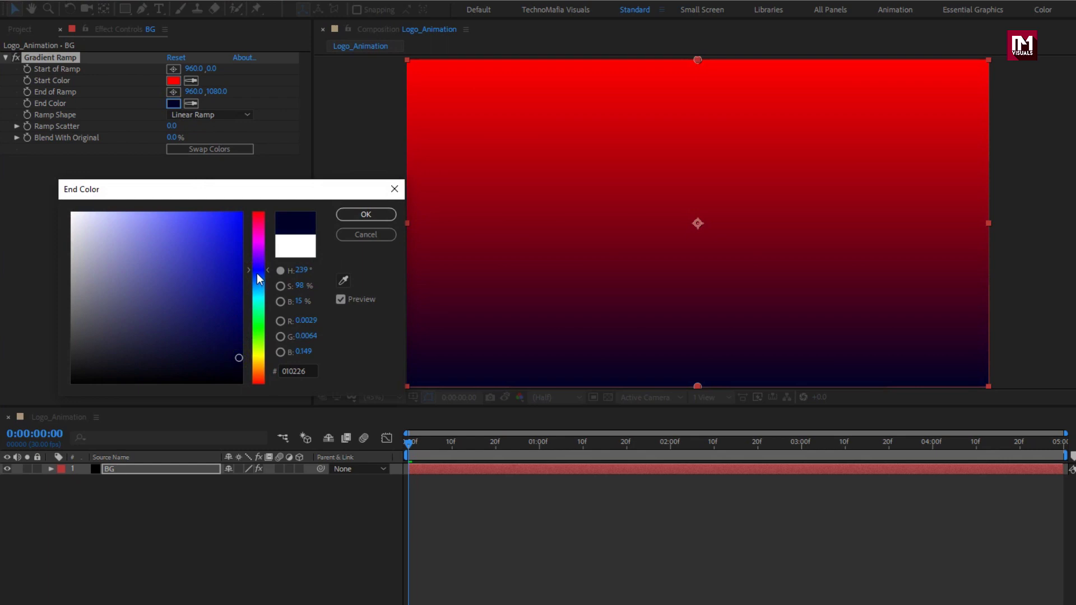
click(258, 277)
click(257, 278)
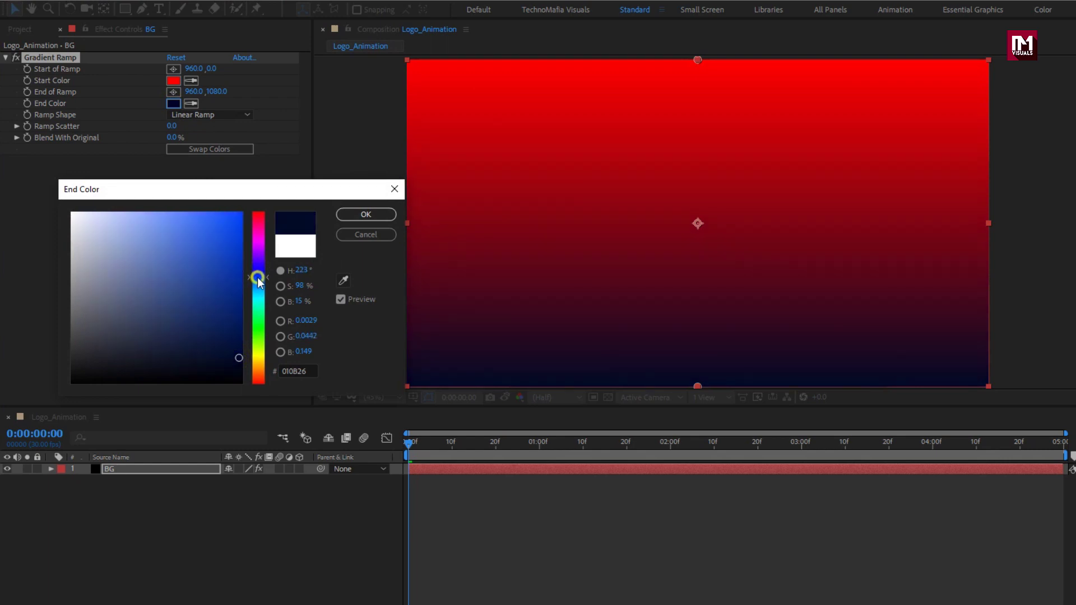
click(237, 358)
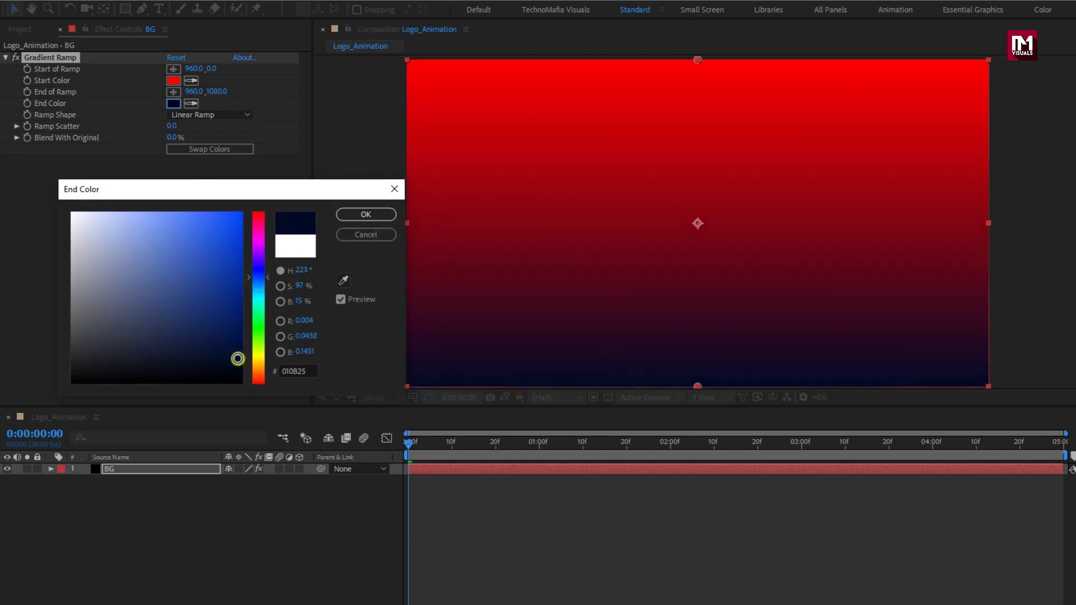
click(354, 215)
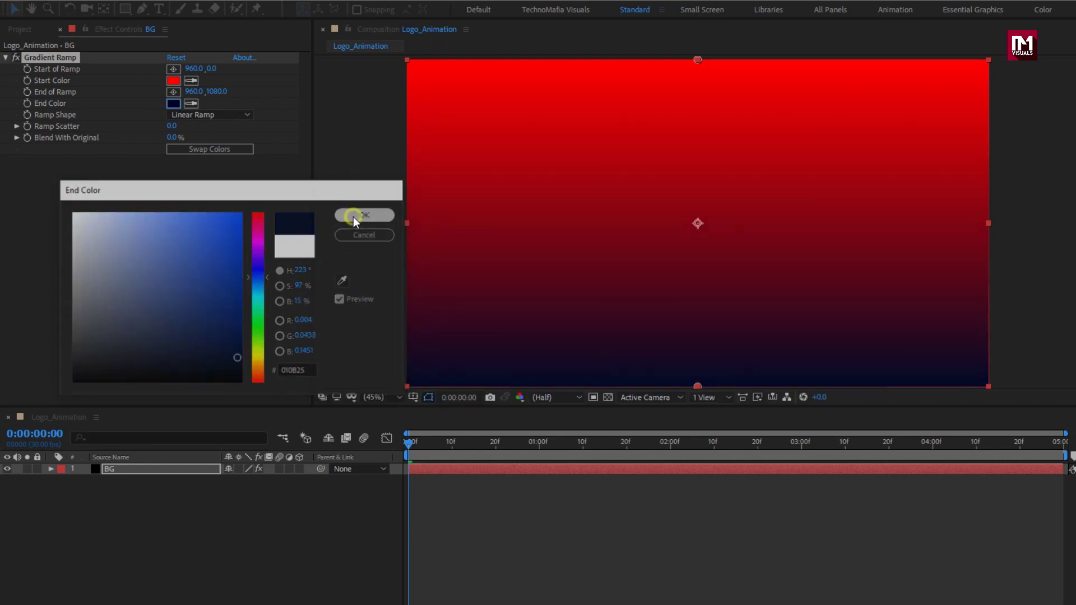
Step: Make the ramp radial, running from the frame's lower-left corner to its upper-right corner
click(207, 117)
click(210, 142)
click(178, 69)
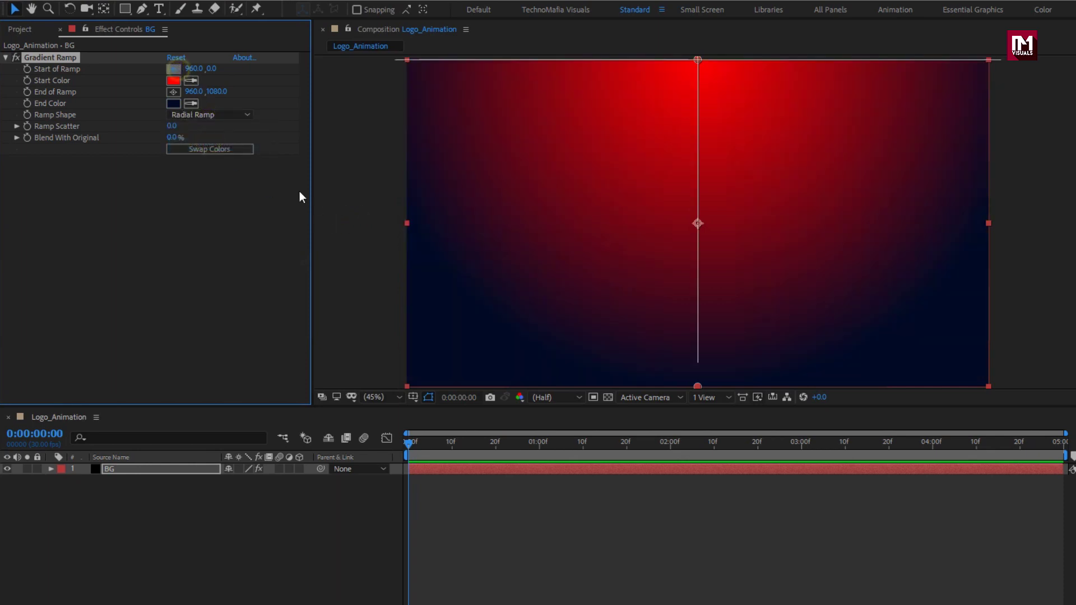
click(406, 383)
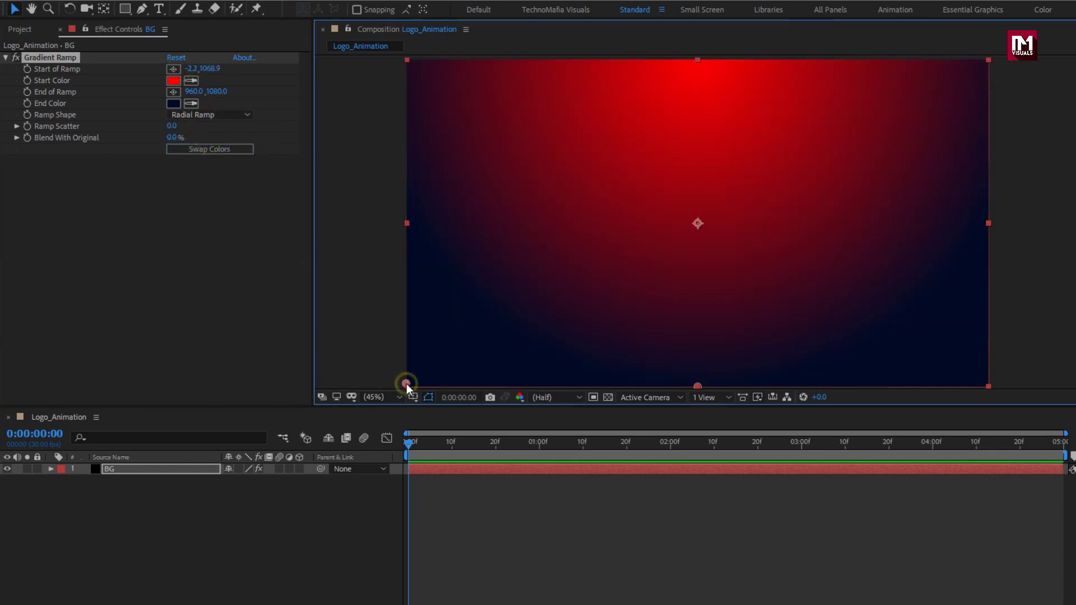
click(173, 92)
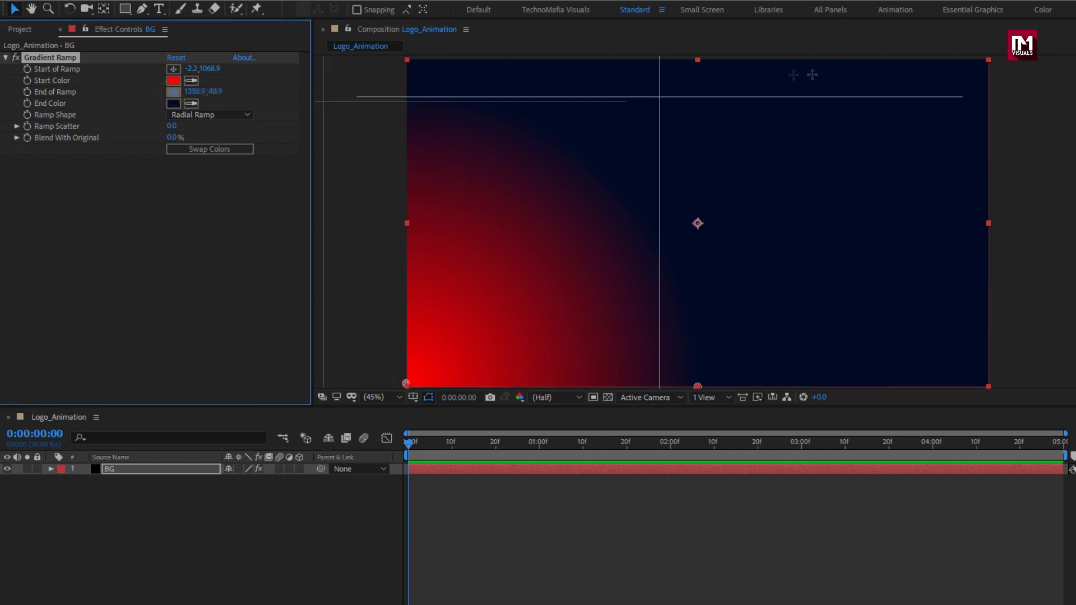
click(987, 60)
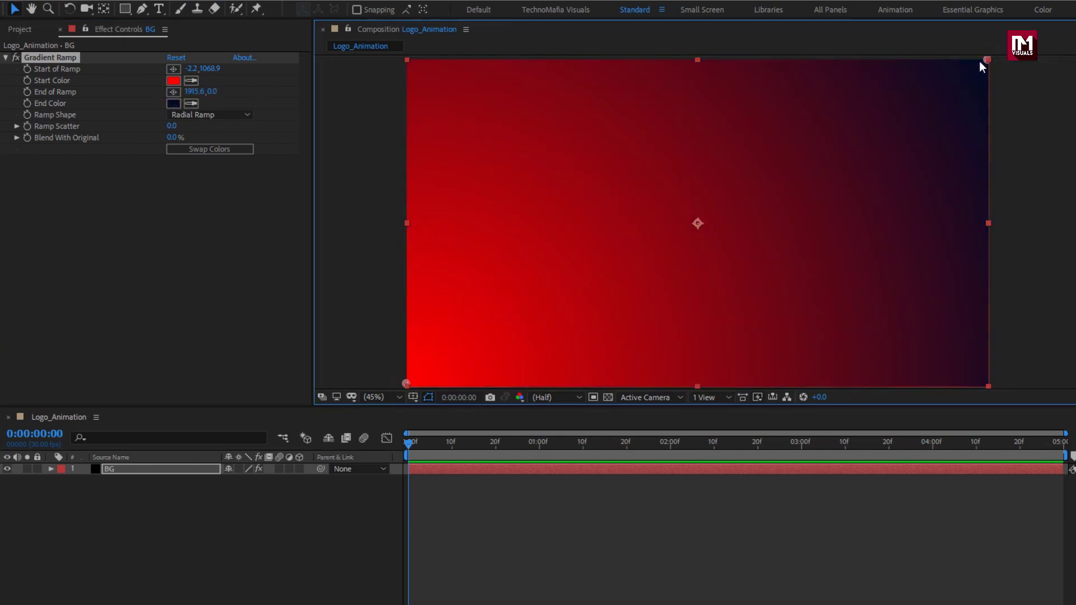
Step: Darken the ramp's start color to a very deep, nearly black red and review the end color
click(173, 80)
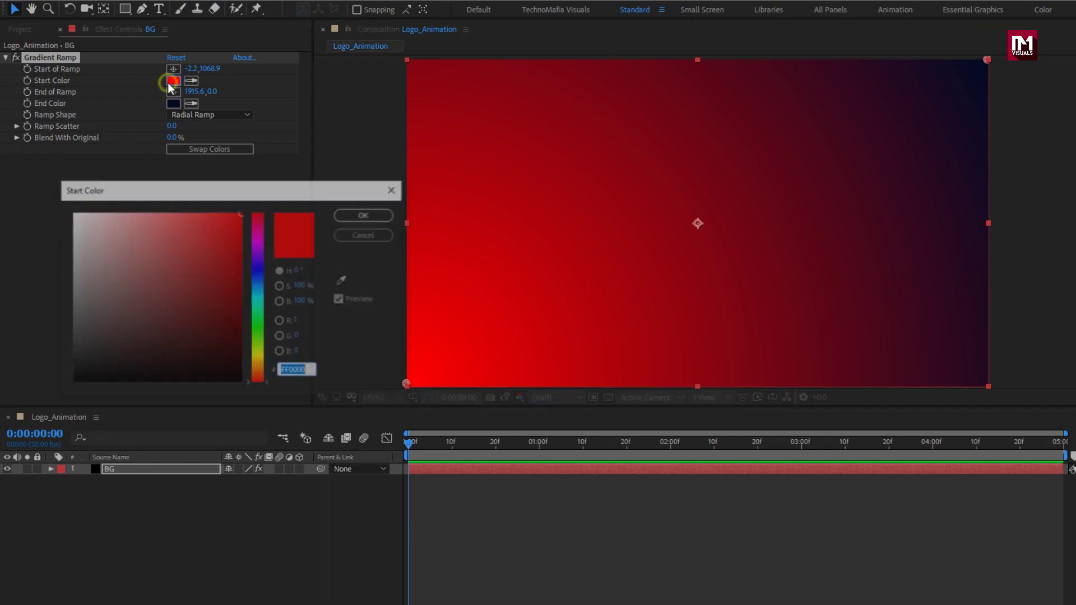
drag(235, 316, 240, 366)
click(366, 214)
click(173, 103)
click(376, 215)
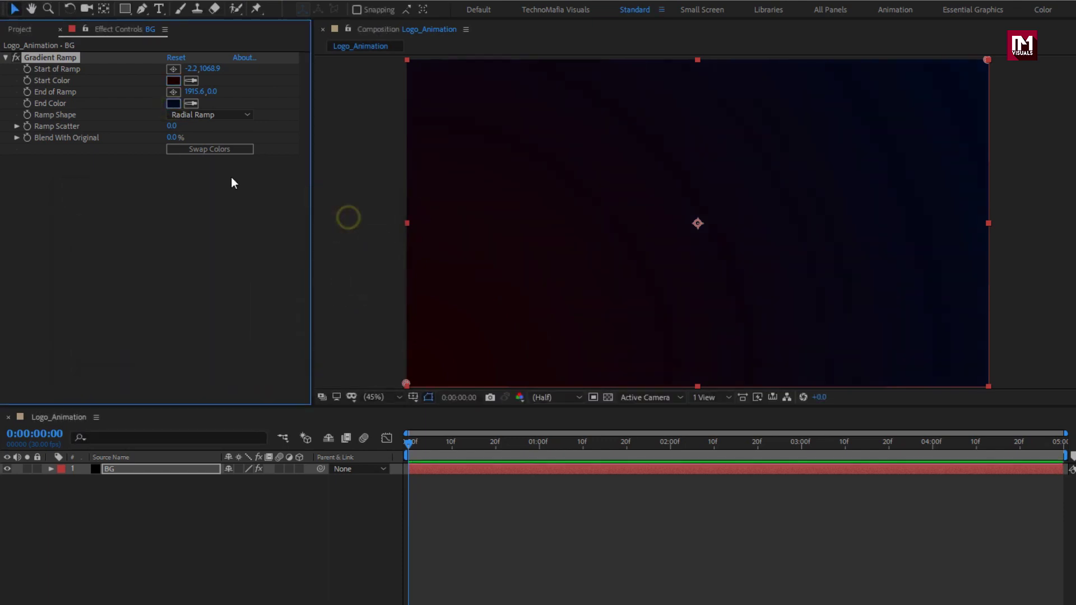
Step: Set the Gradient Ramp's scatter on the BG layer to 500
click(169, 126)
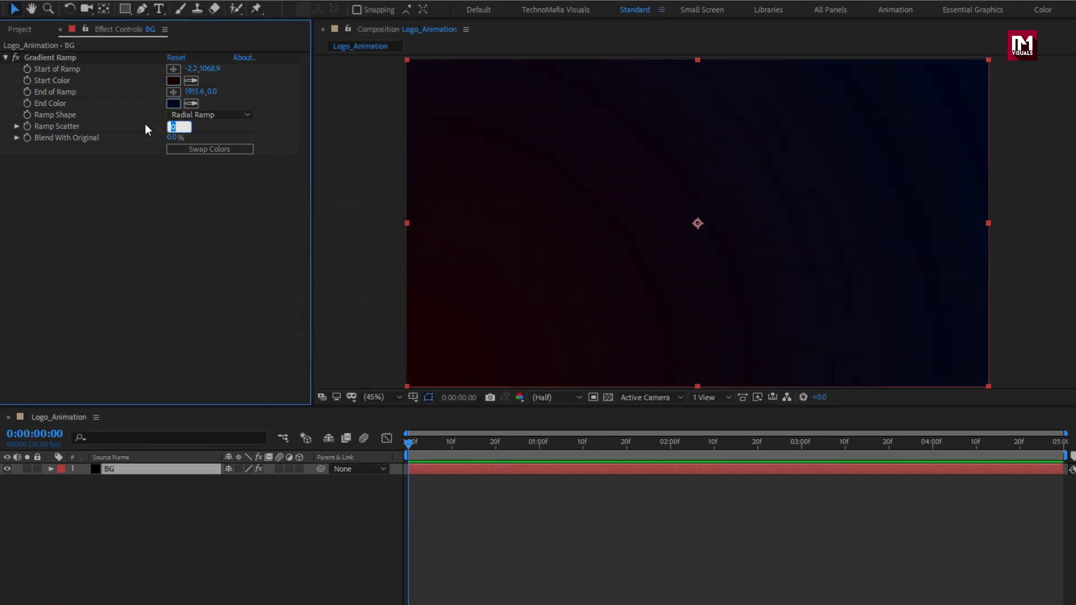
text(500)
key(Return)
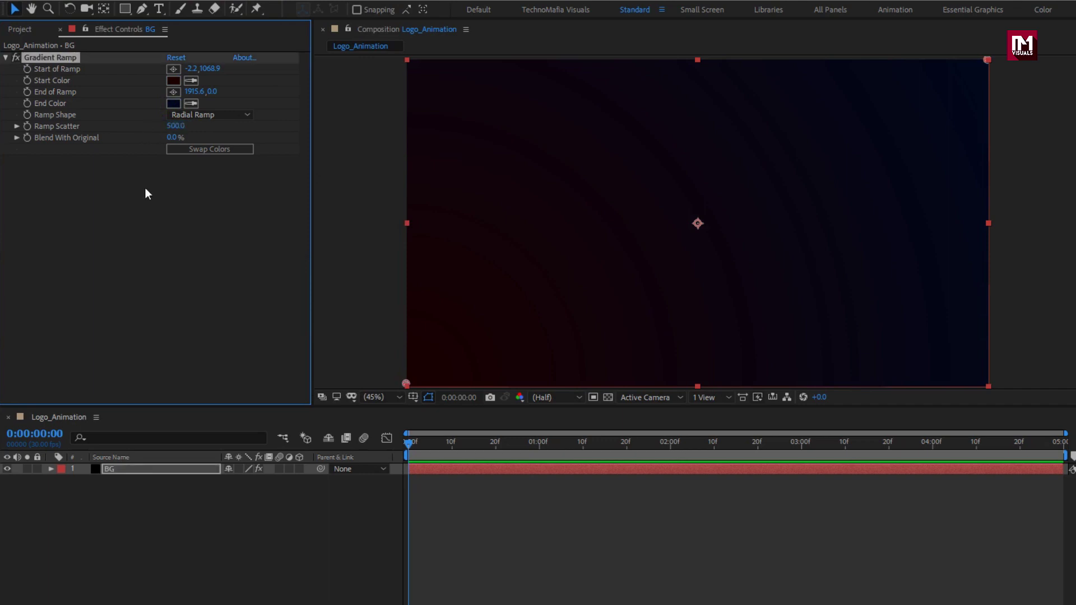
click(119, 466)
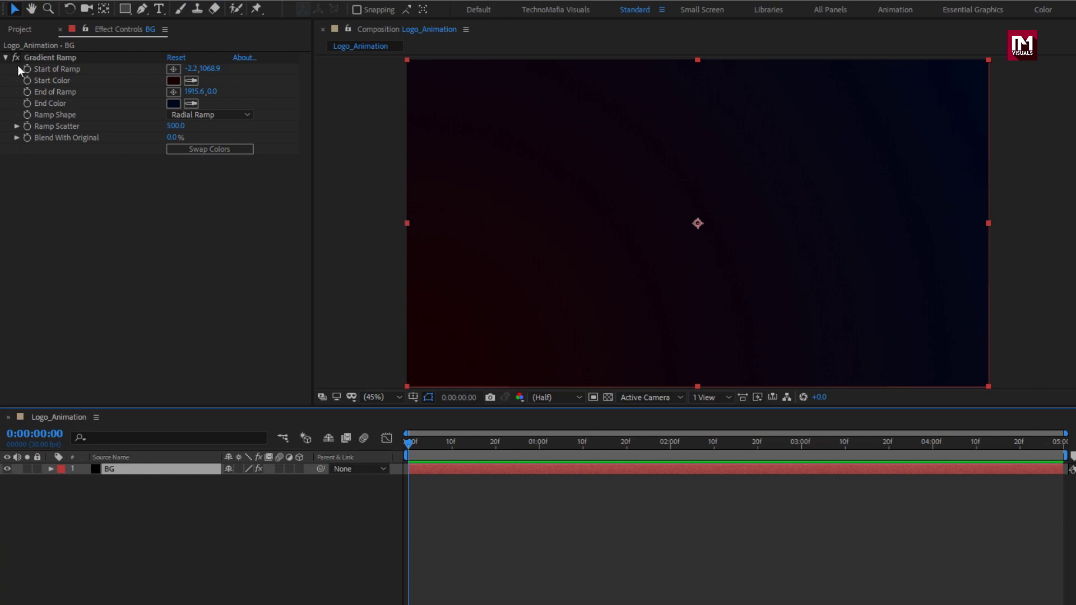
Step: Place Eurosport-tv-logo-design.png above the BG layer in the composition and scale it to 170%
click(23, 29)
click(52, 177)
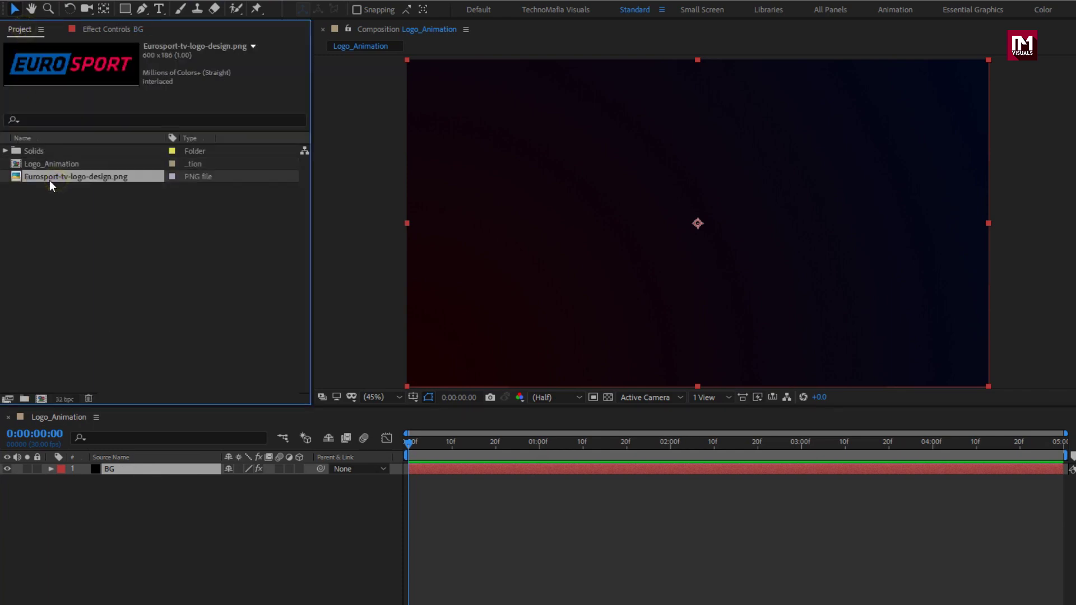
drag(49, 180, 143, 468)
key(s)
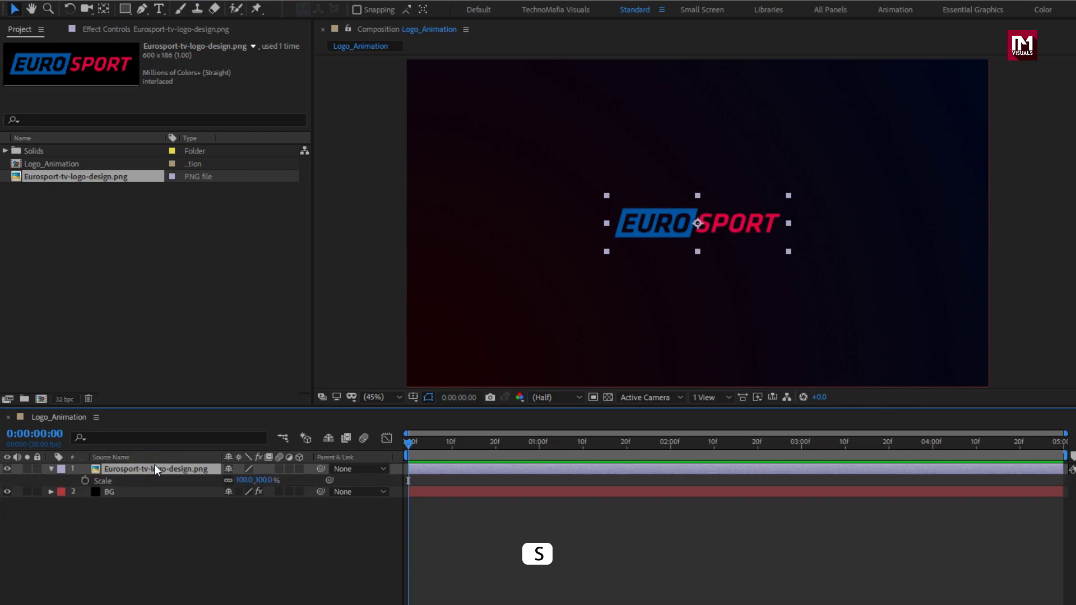
drag(271, 480, 302, 479)
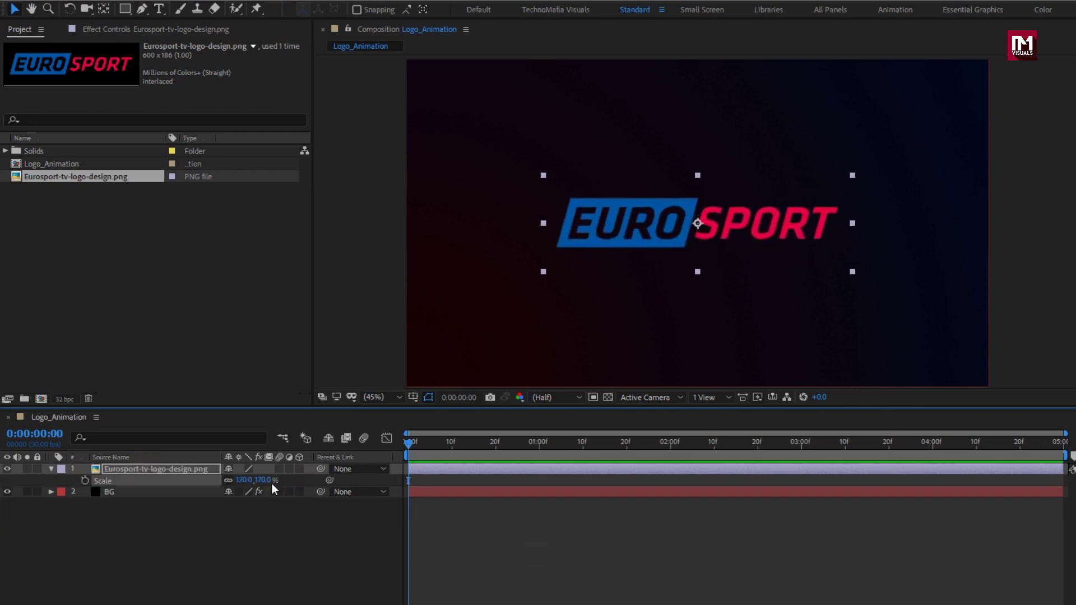
click(50, 468)
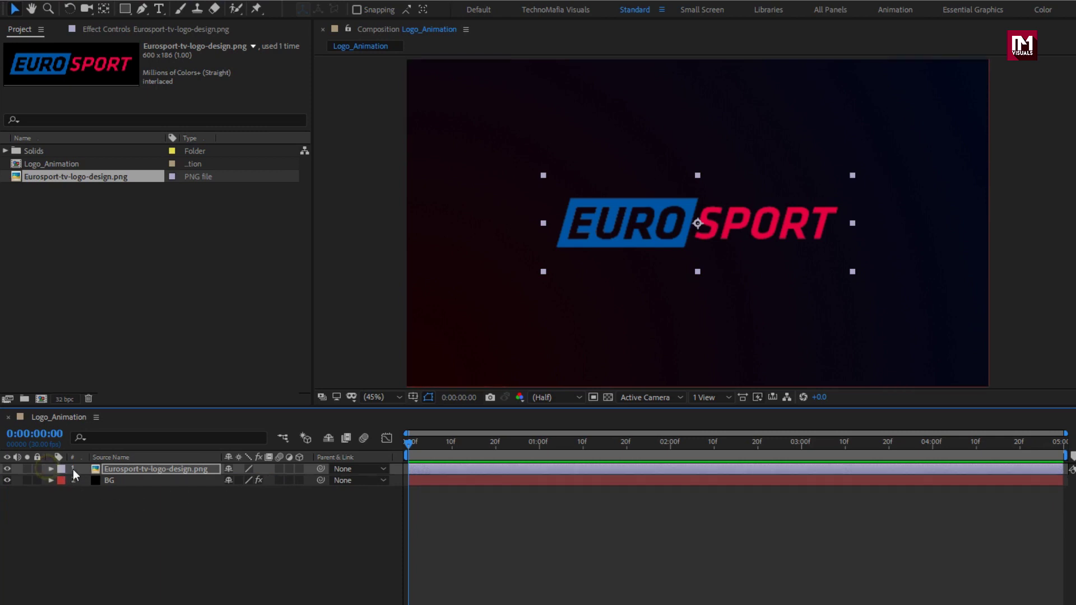
Step: Pre-compose the Eurosport logo layer as "Logo", moving all attributes into the new composition
click(120, 469)
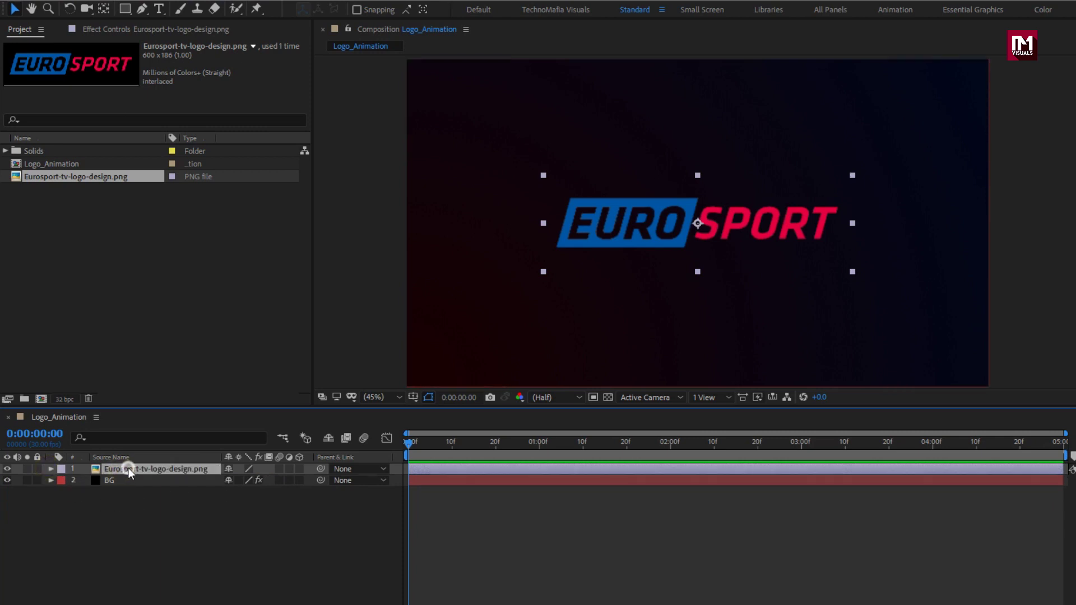
right_click(129, 469)
click(150, 410)
text(Logo)
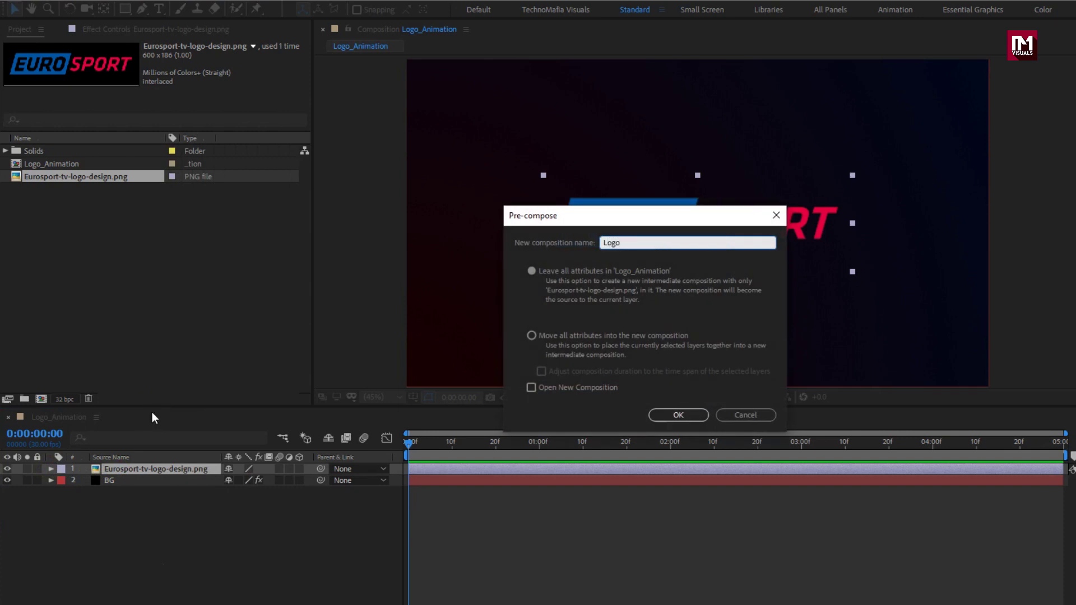
click(531, 335)
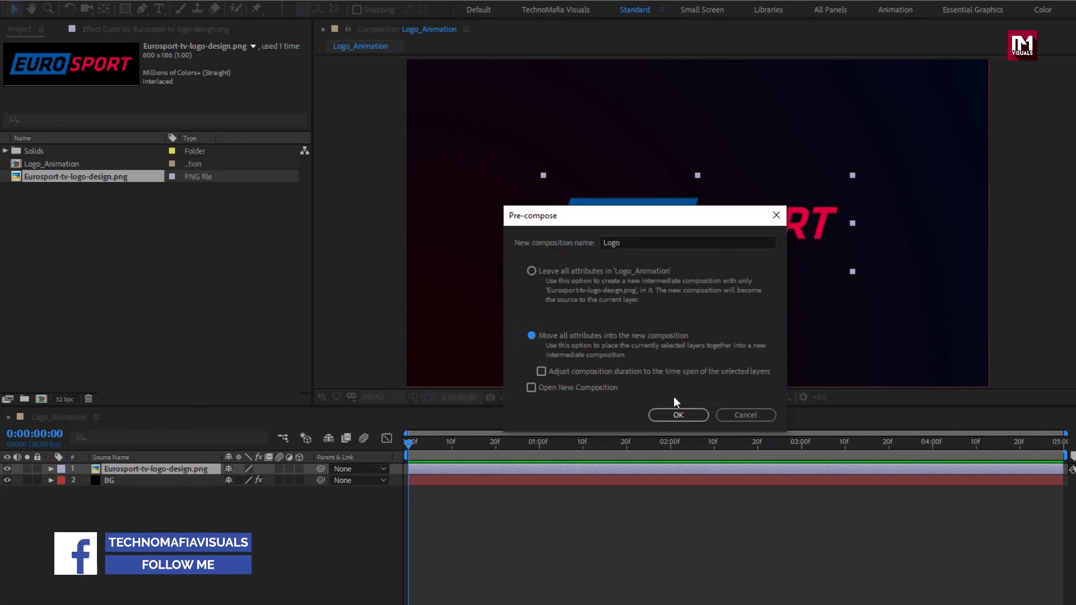
click(675, 414)
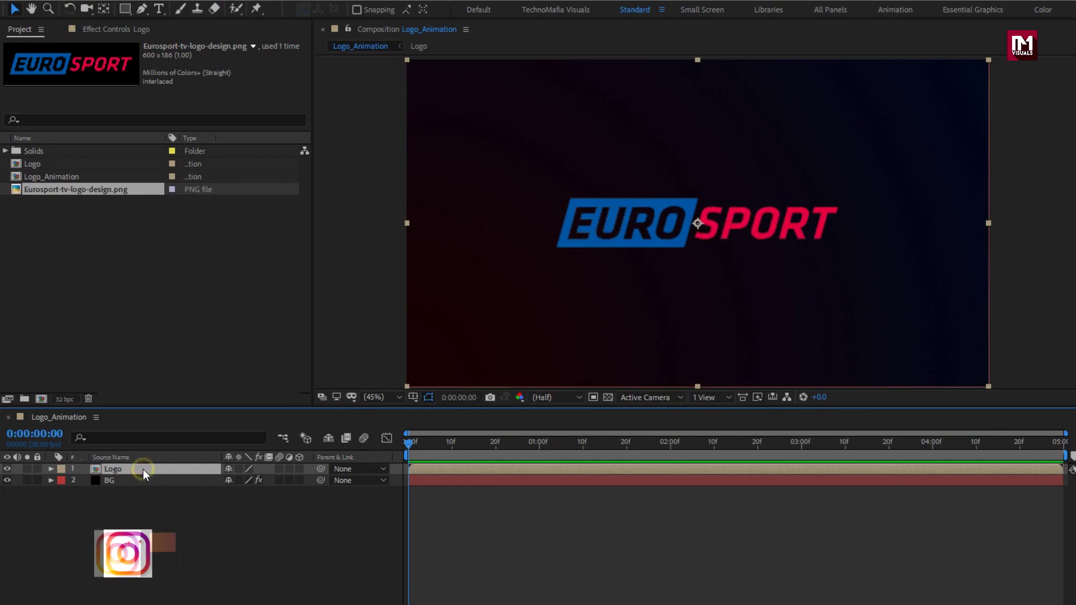
Step: Auto-trace the Logo layer's alpha channel on the current frame, previewing the outlines and creating the masks on the same layer
key(F3)
click(113, 3)
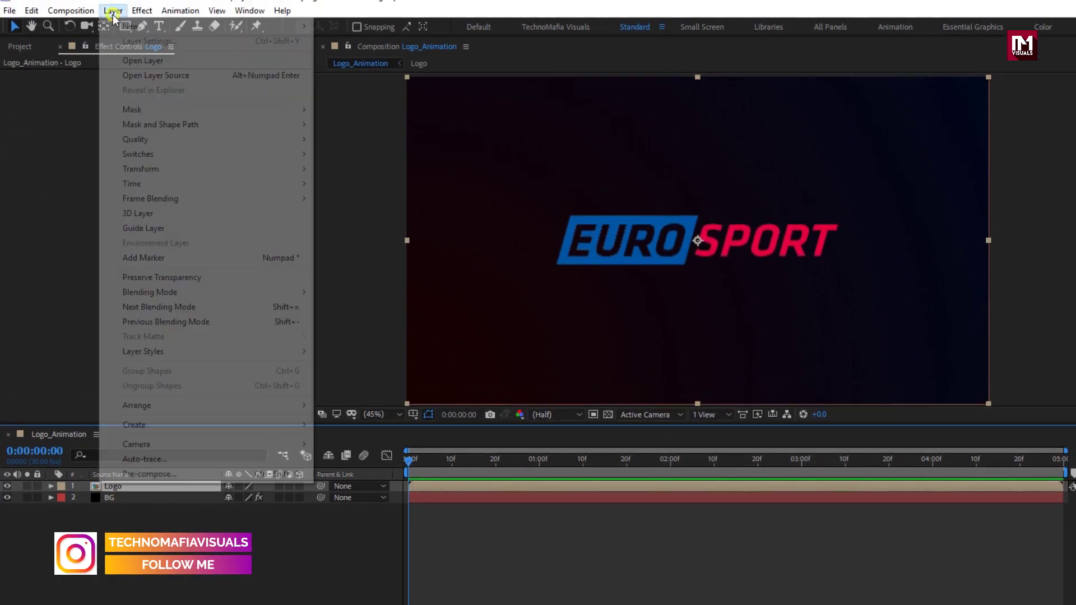
click(157, 456)
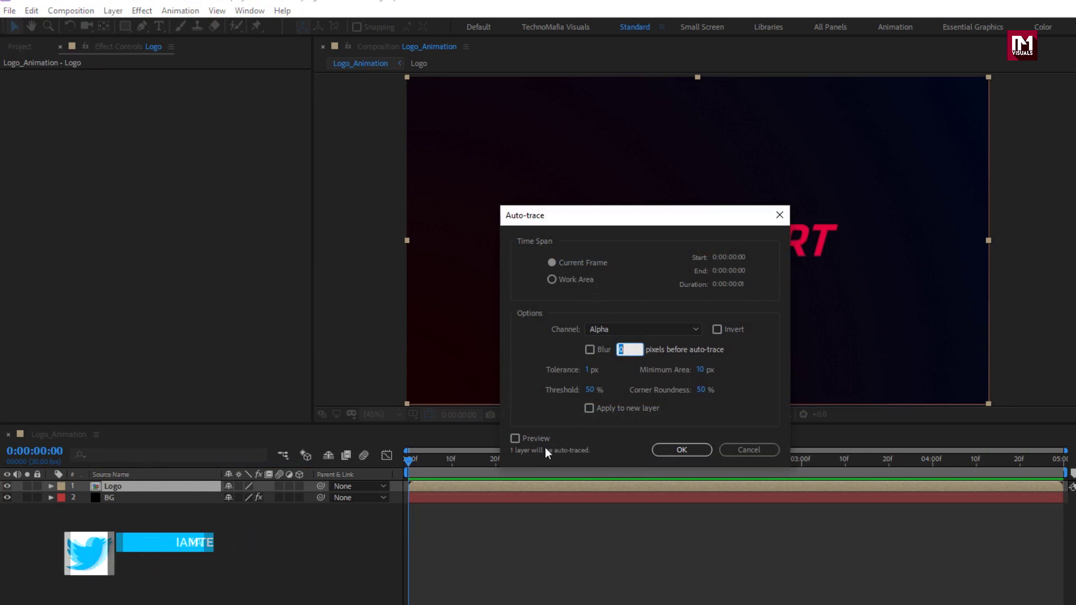
click(532, 439)
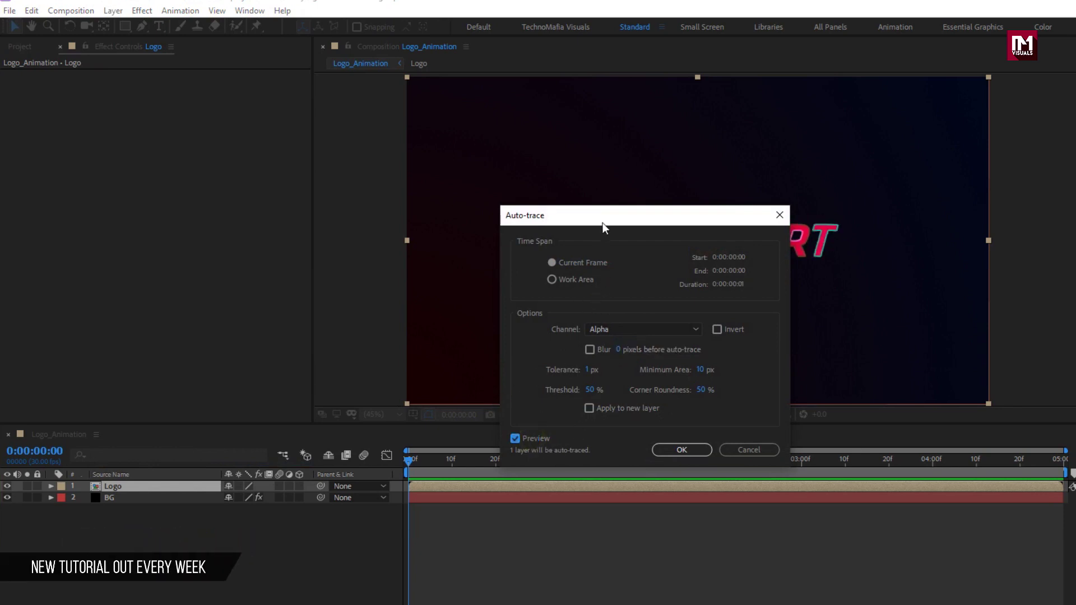
drag(601, 223, 293, 143)
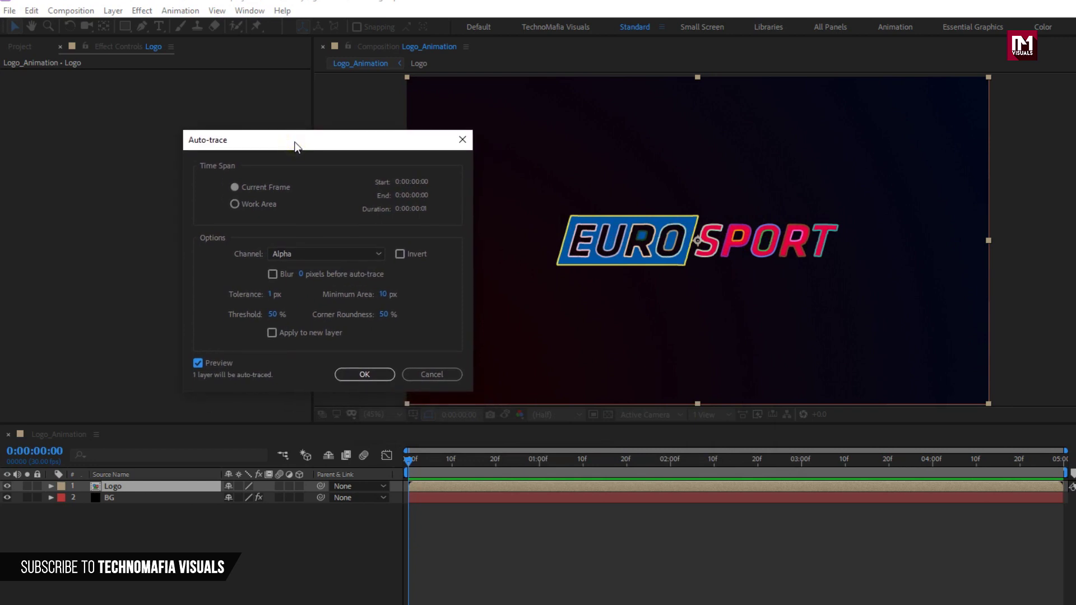
click(358, 379)
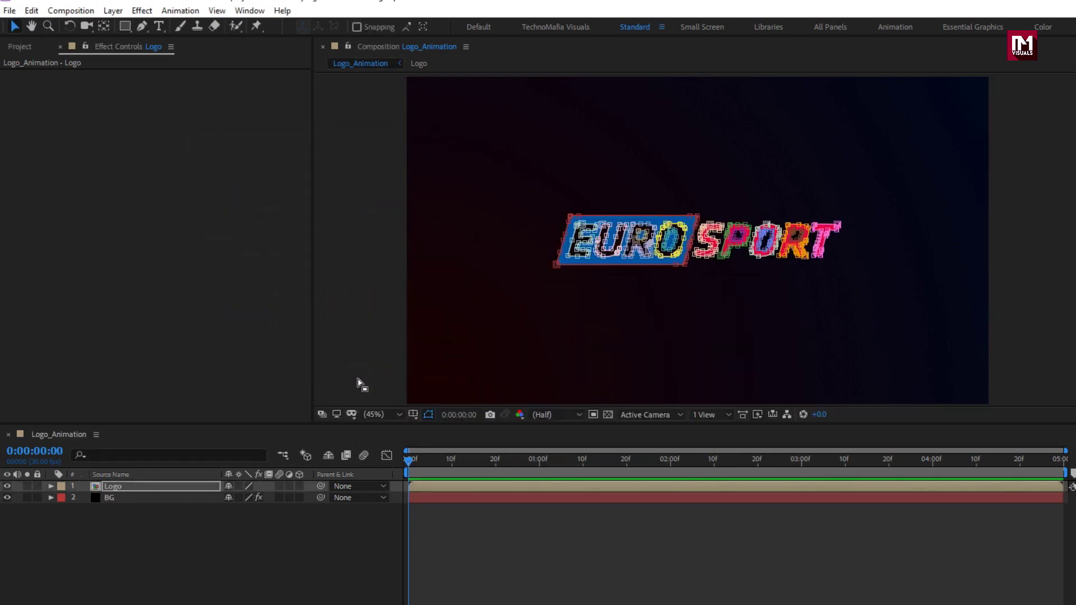
Step: Apply the Video Copilot Saber effect to the Logo layer and hide the mask outlines in the viewer
click(191, 486)
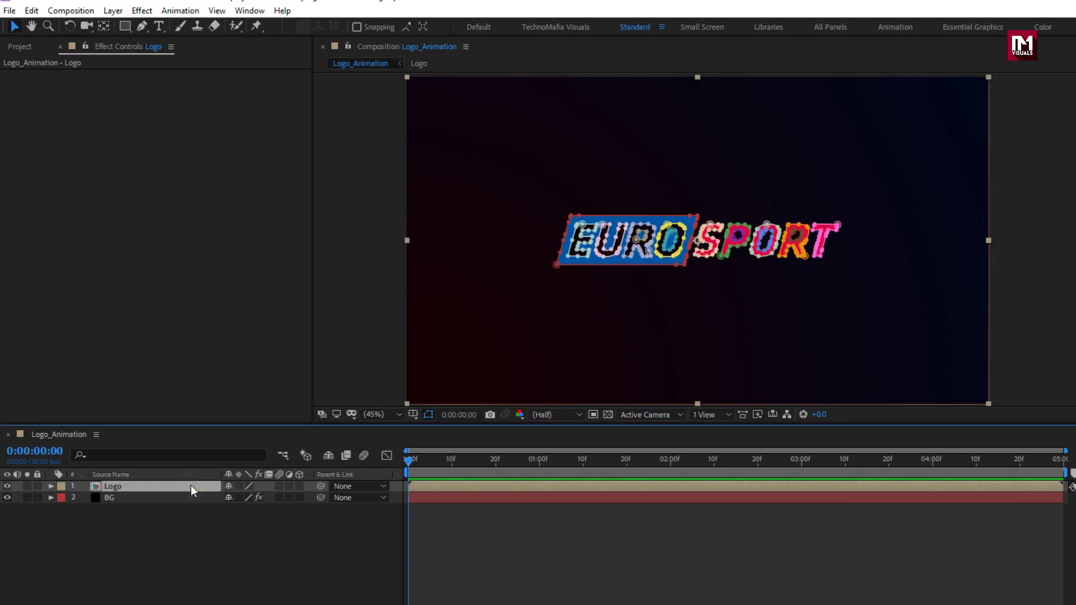
click(141, 10)
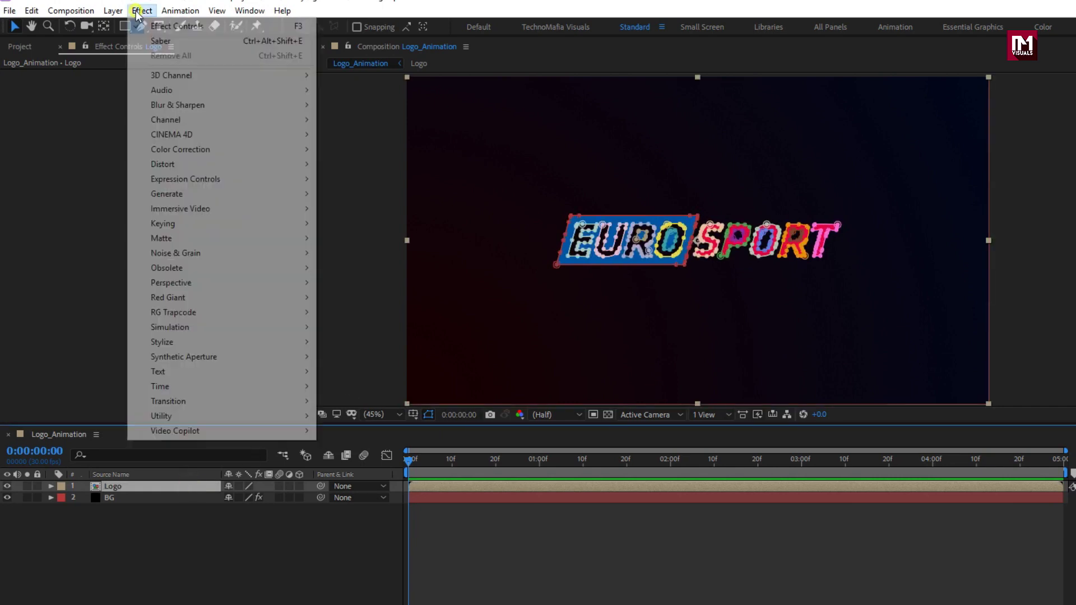
mouse_move(223, 432)
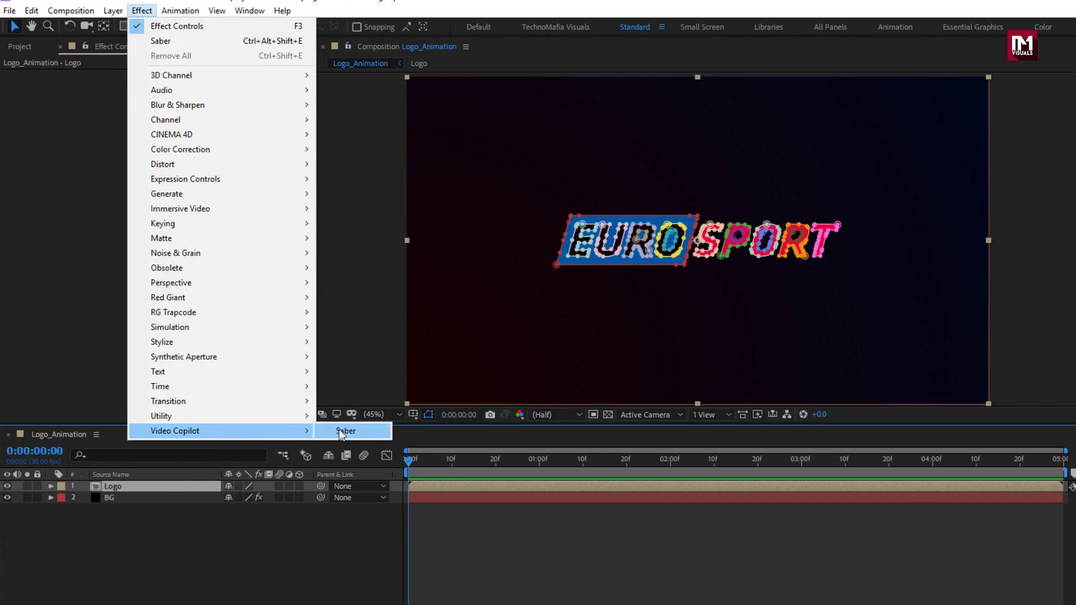
click(375, 434)
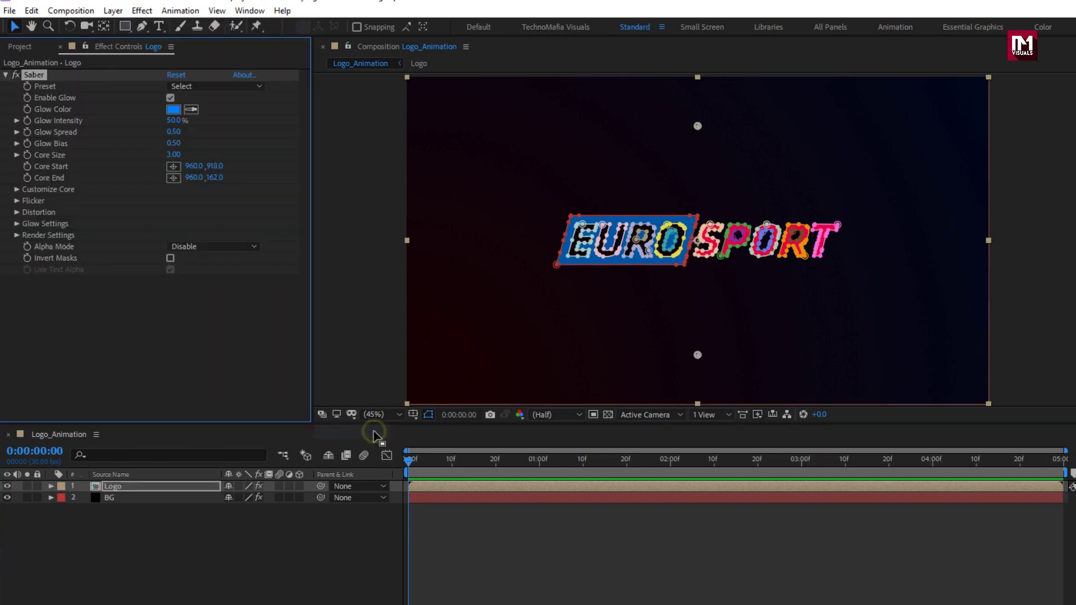
click(424, 397)
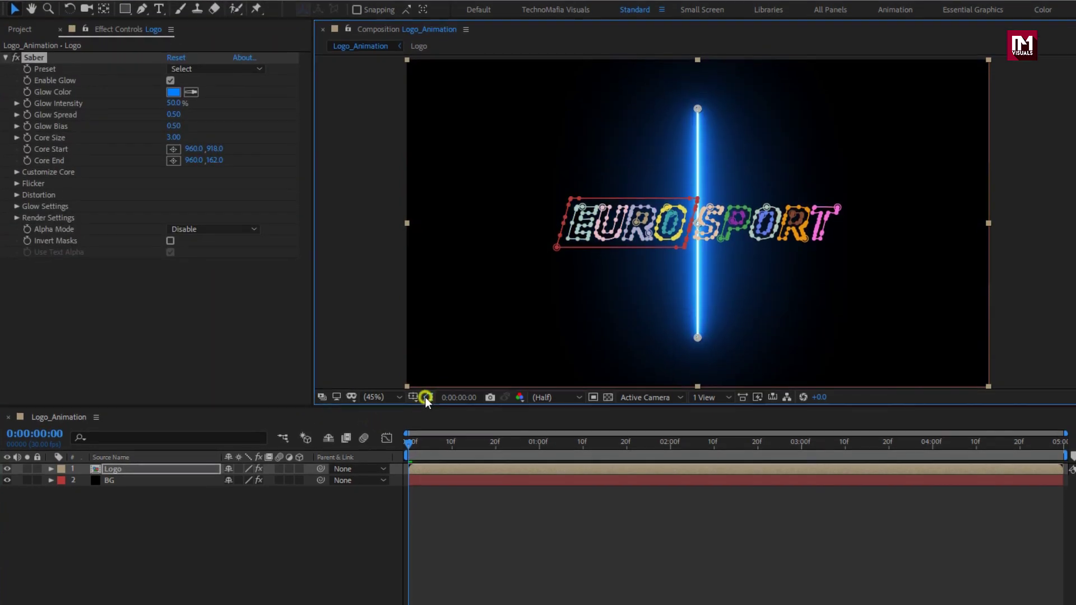
Step: Choose Saber's Cellular preset and set its core type to Layer Masks
click(201, 69)
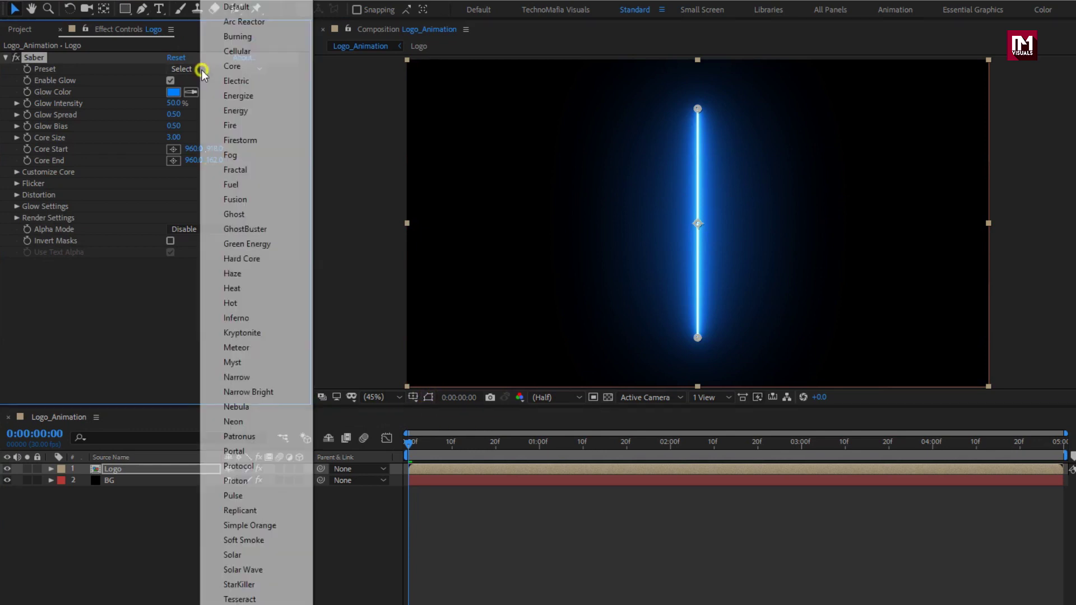
click(230, 51)
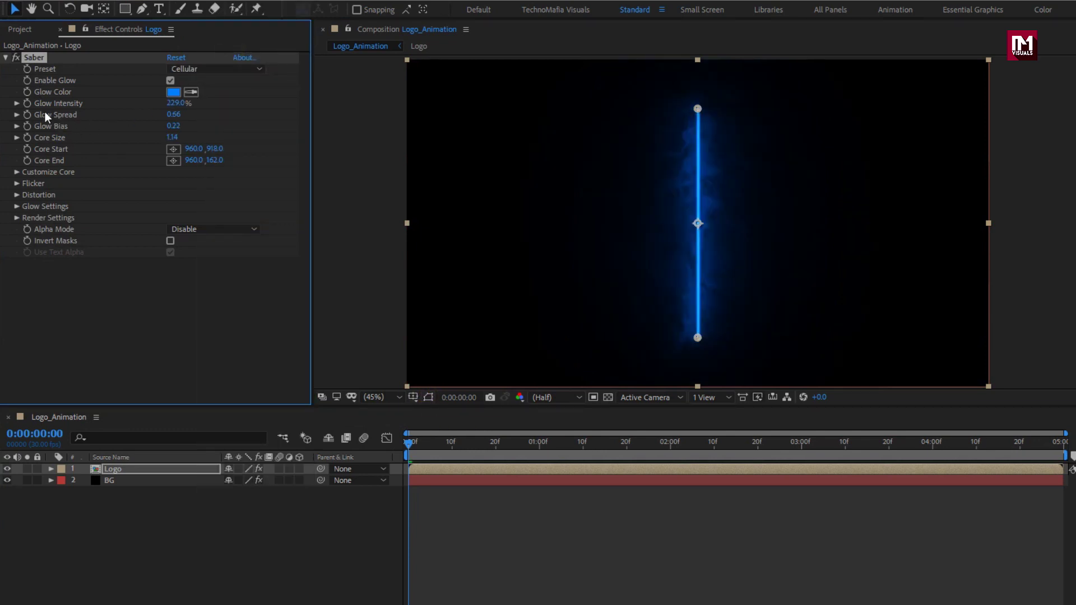
click(16, 172)
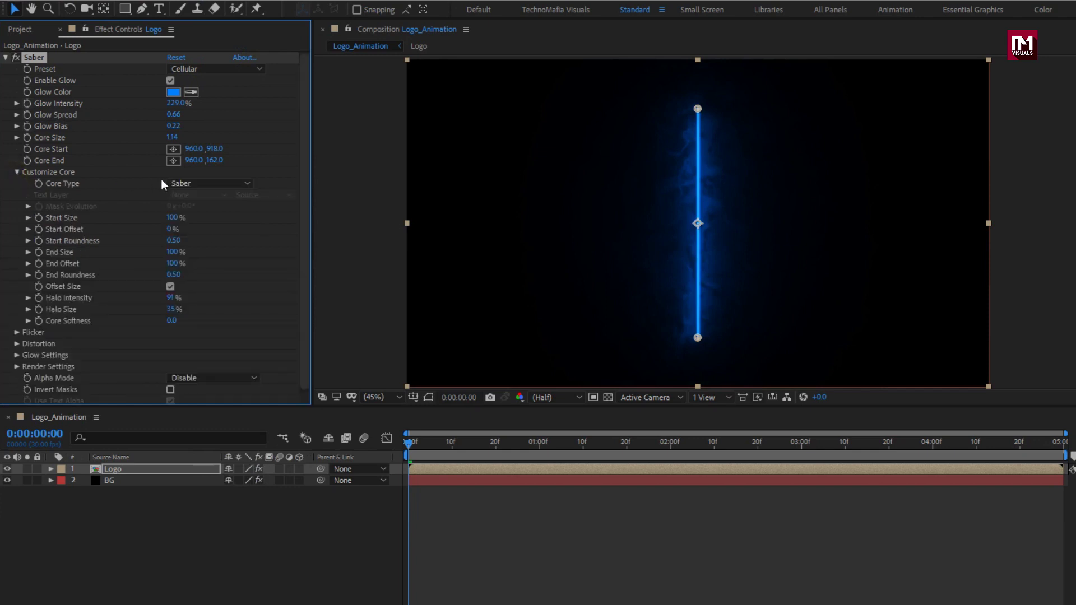
click(191, 184)
click(200, 211)
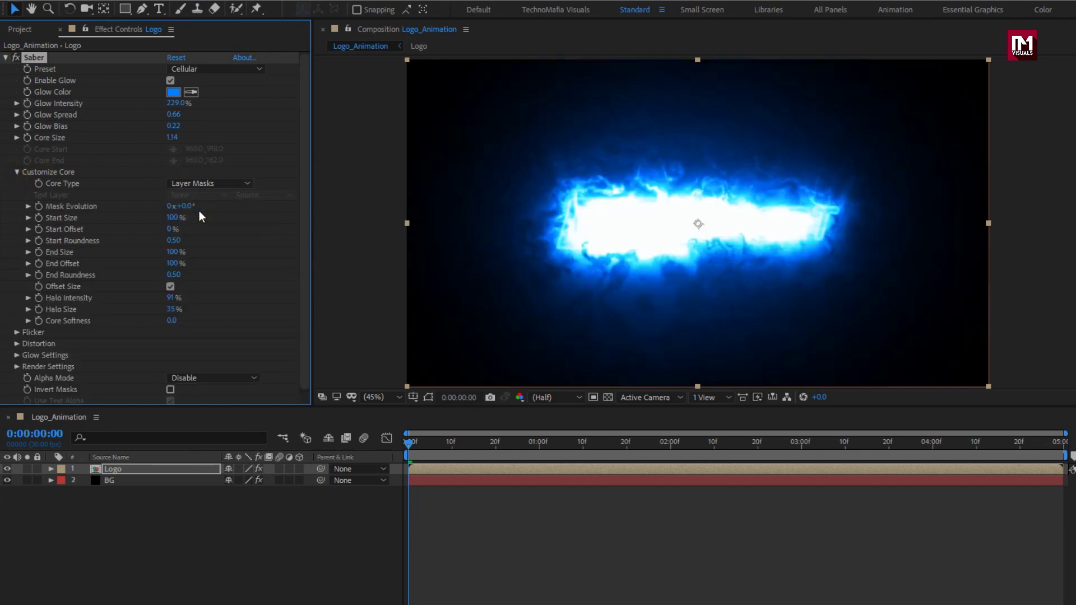
Step: Set Saber's render composite setting to Add and its alpha mode to Mask Core
scroll(198, 216, down, 1)
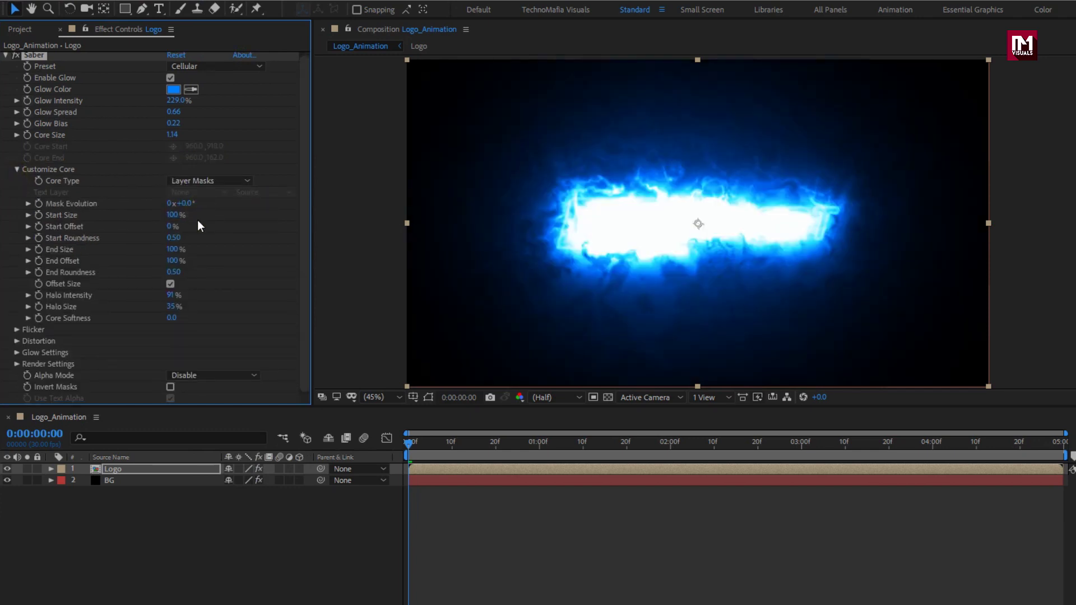
click(17, 363)
scroll(20, 365, down, 3)
scroll(136, 345, down, 1)
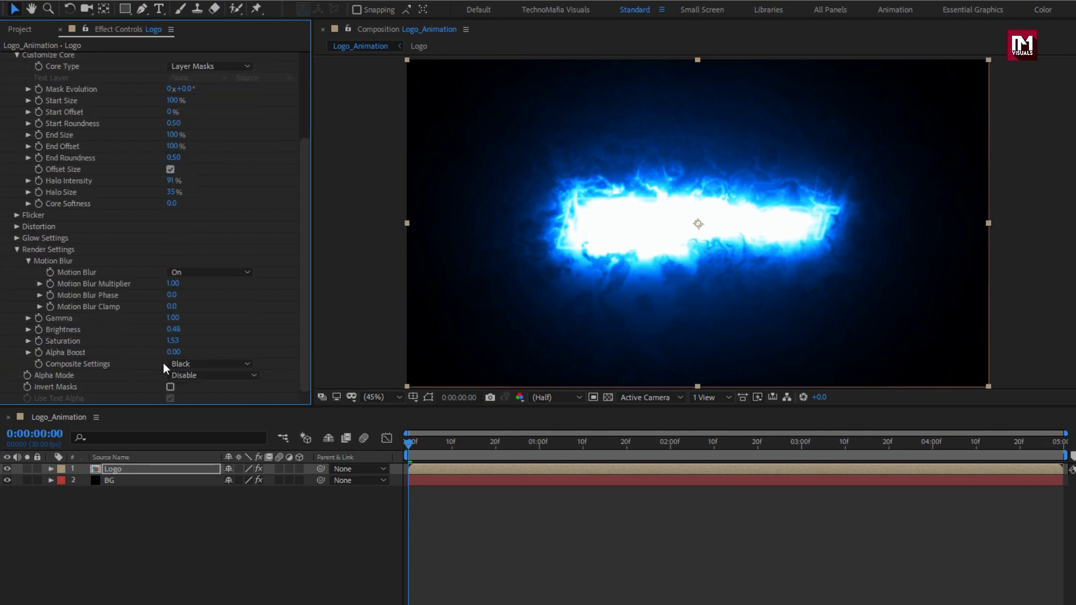
click(216, 364)
click(209, 405)
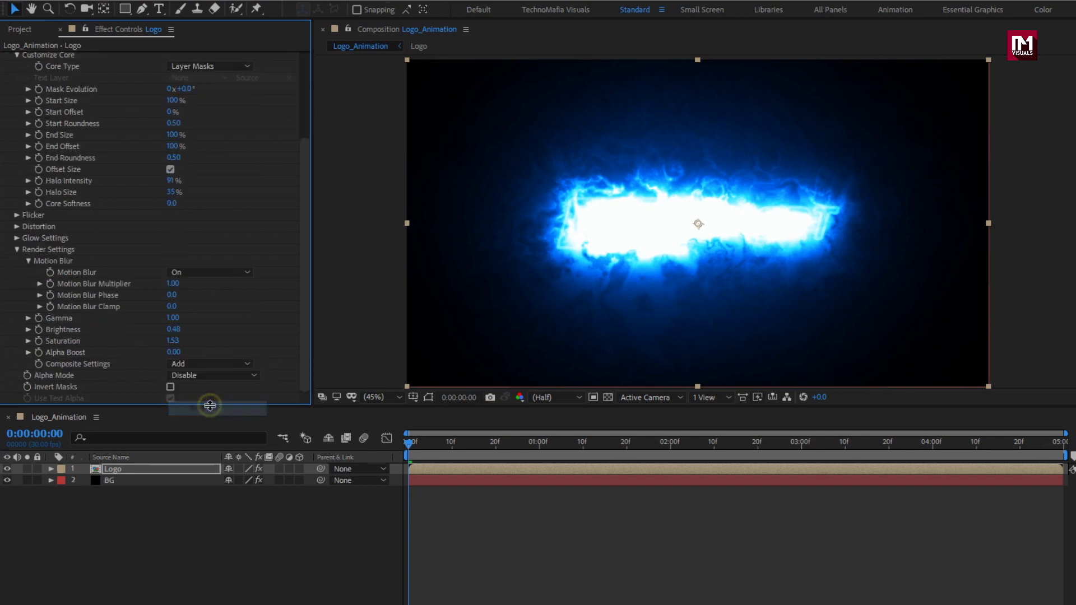
click(203, 375)
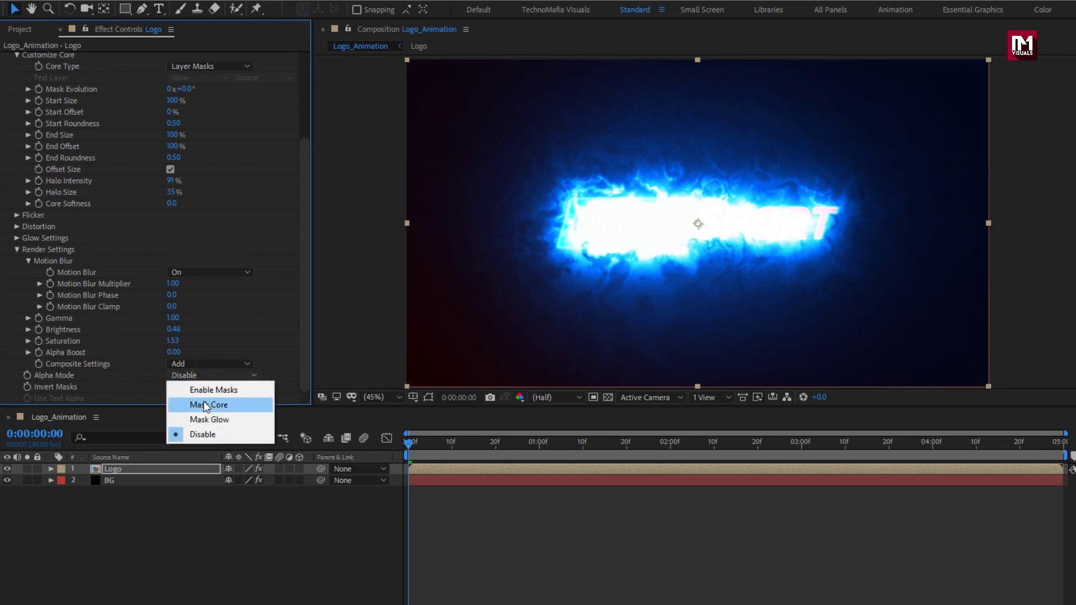
click(204, 401)
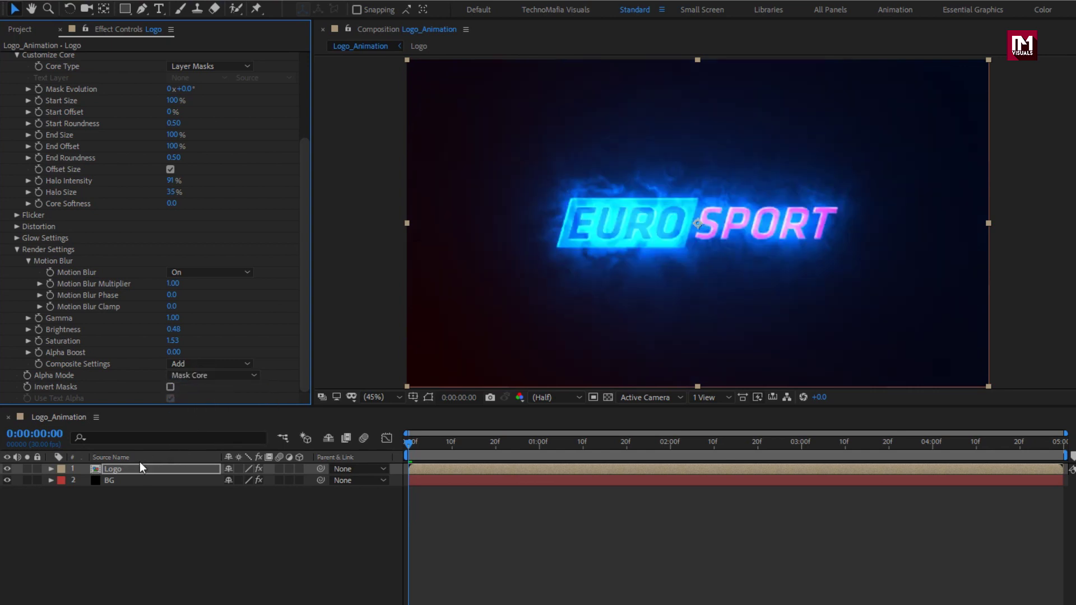
Step: Set the Logo layer's blending mode to Add and scrub through the first two seconds to check the glow, returning to the start
click(140, 467)
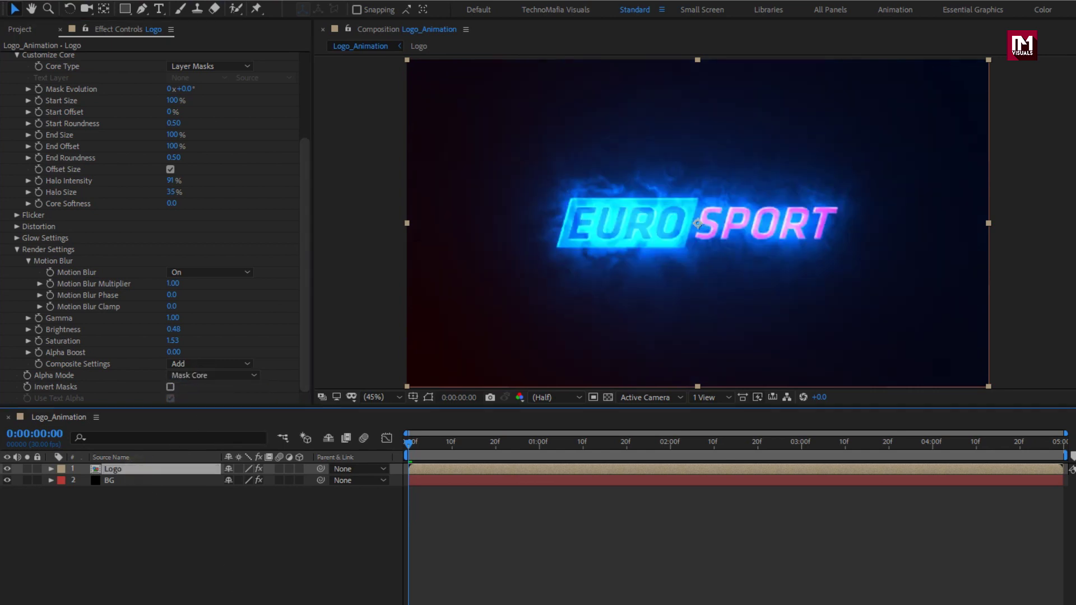
key(F4)
click(239, 469)
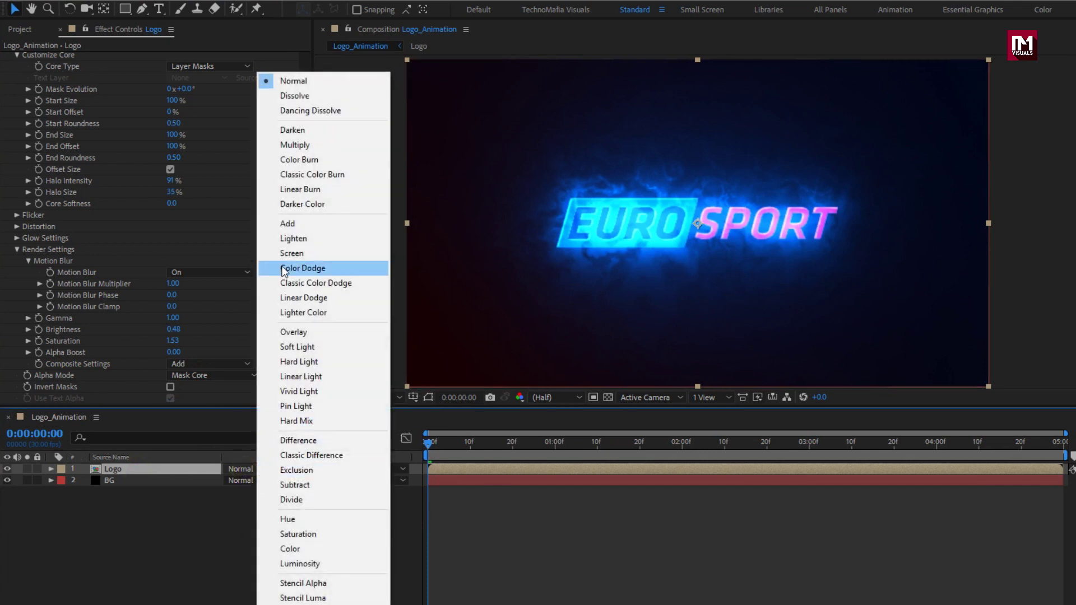
click(282, 226)
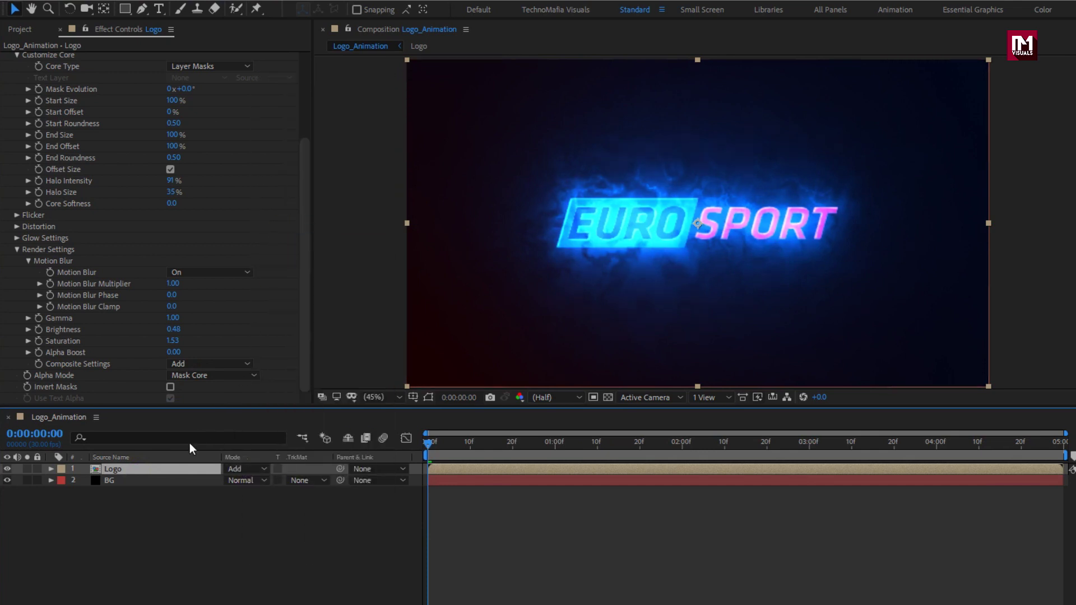
drag(481, 442, 662, 441)
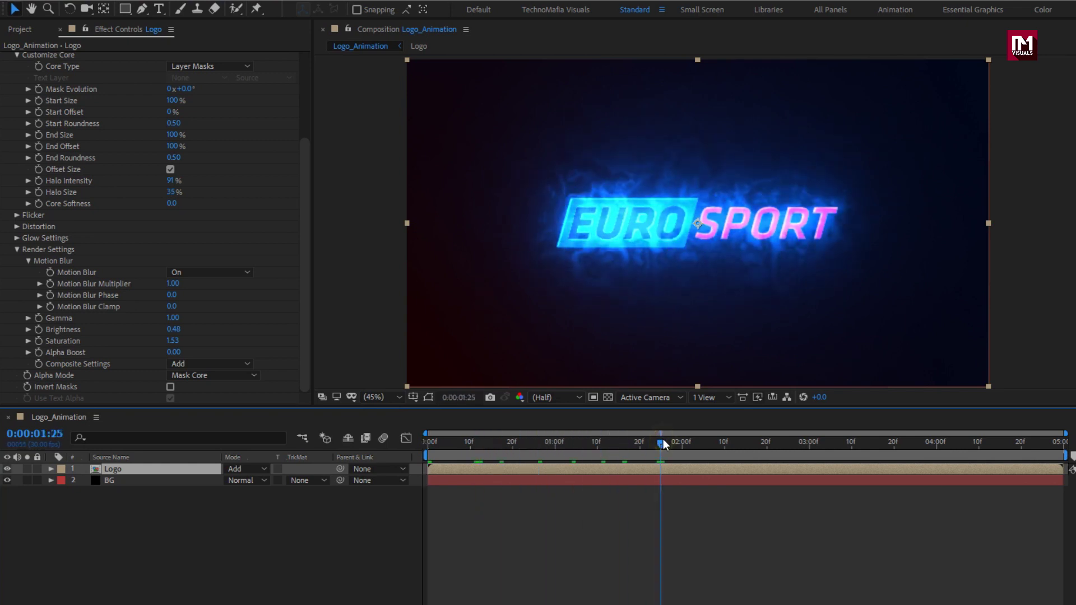
drag(459, 451, 422, 451)
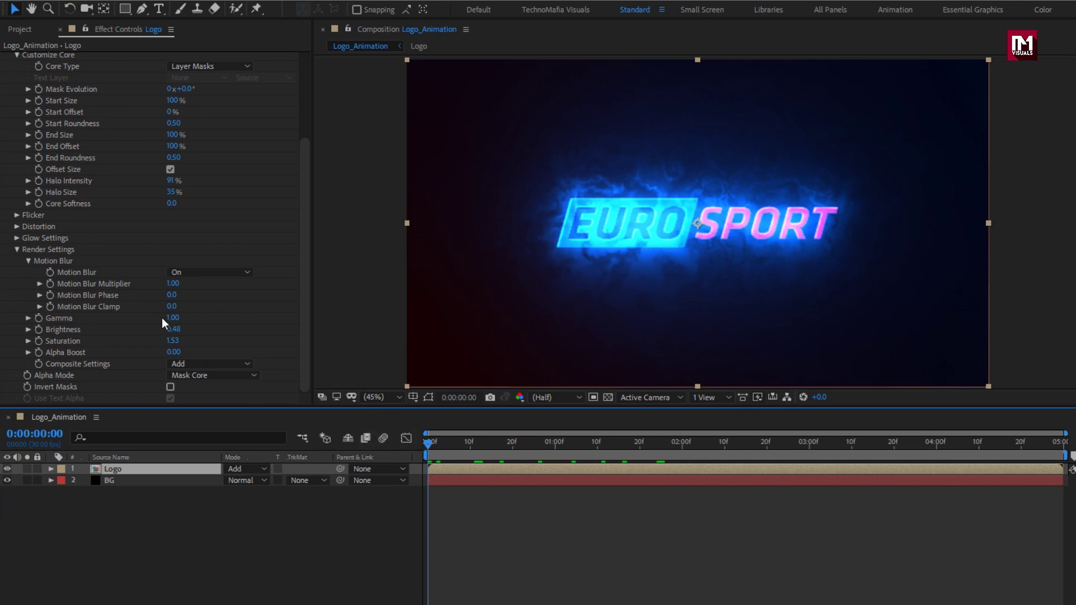
Step: Change Saber's glow color to light blue 72B7FC
scroll(147, 308, up, 5)
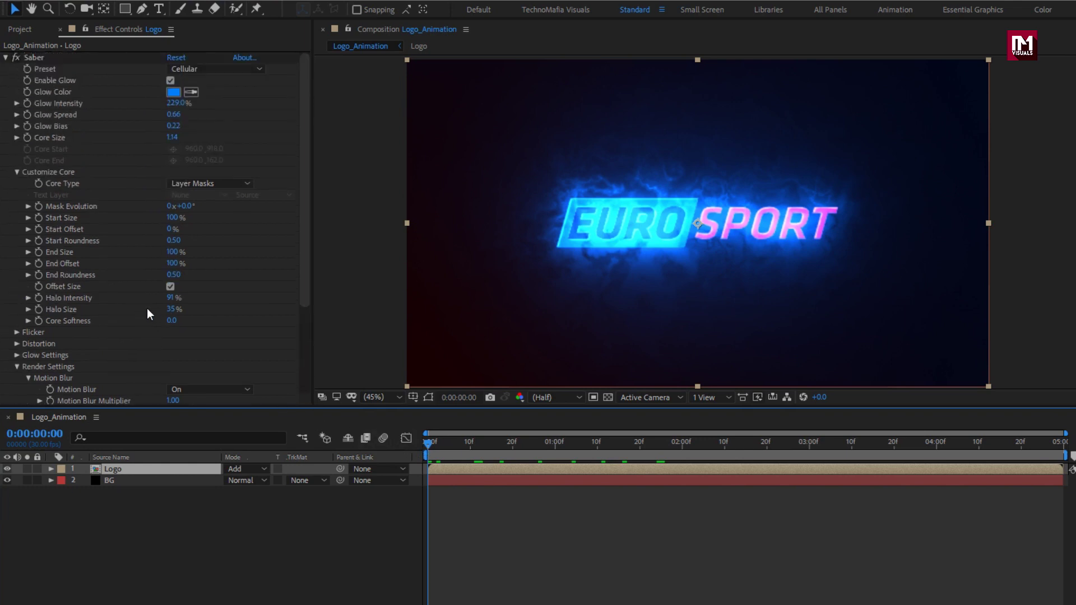
click(173, 91)
drag(162, 229, 164, 213)
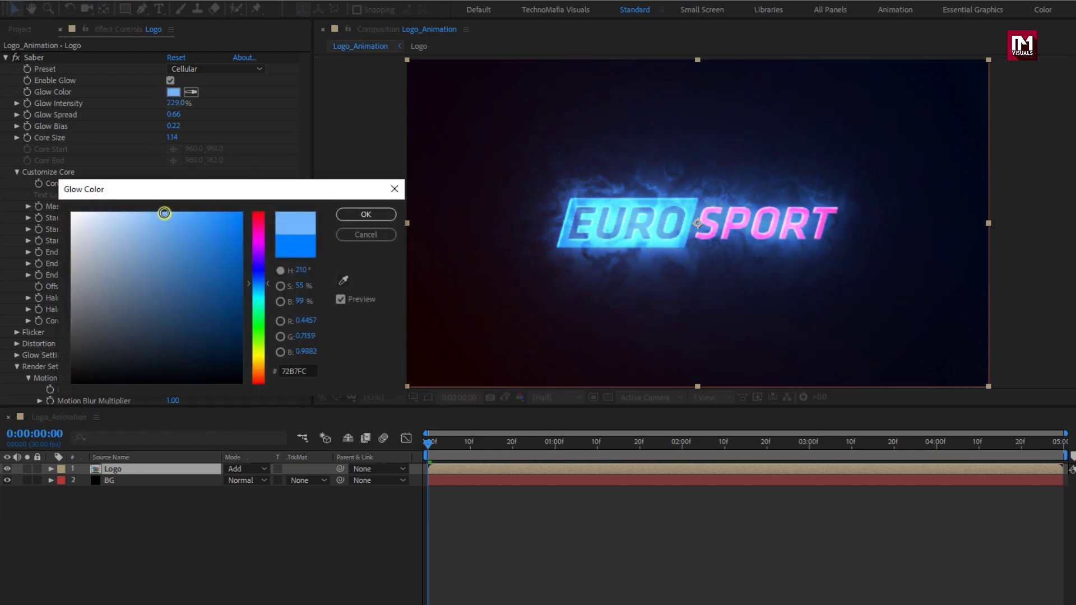
click(365, 214)
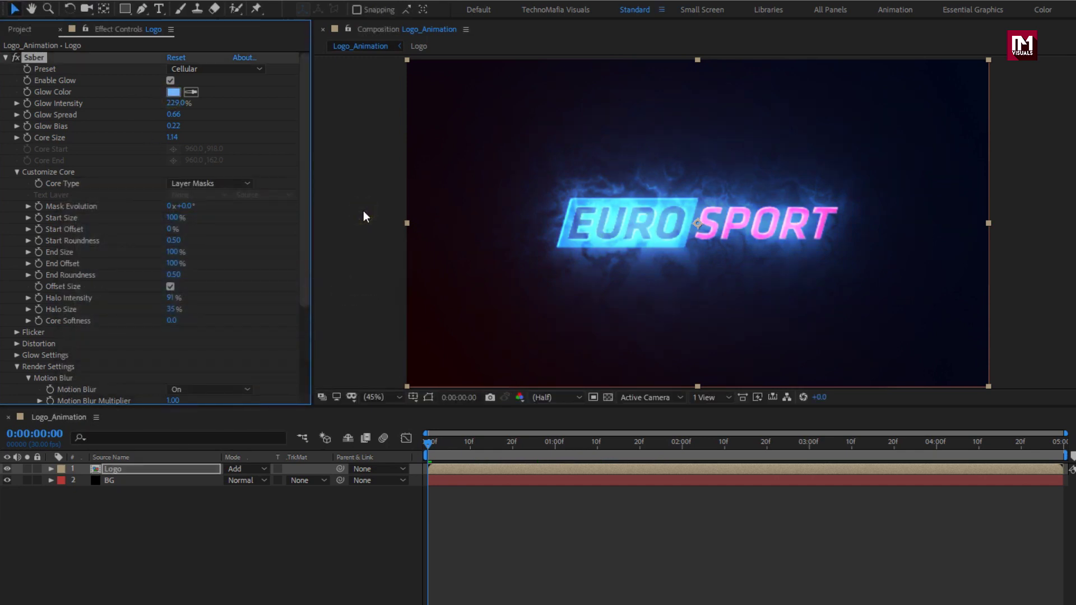
Step: Set Saber's glow intensity to 300% and its glow spread to 0.80
click(174, 103)
text(300)
key(Return)
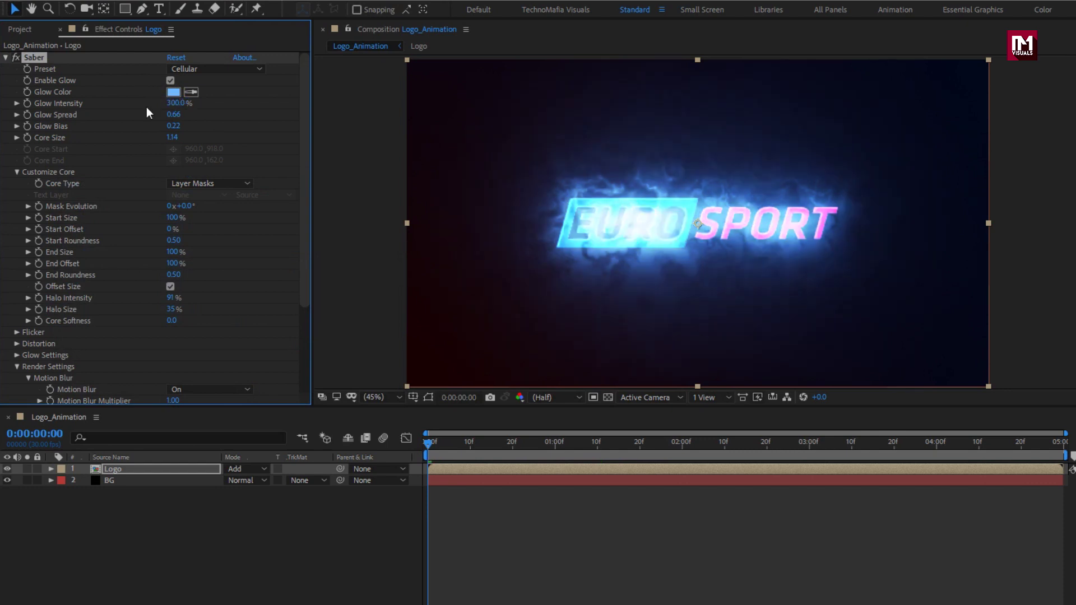
click(173, 114)
text(0)
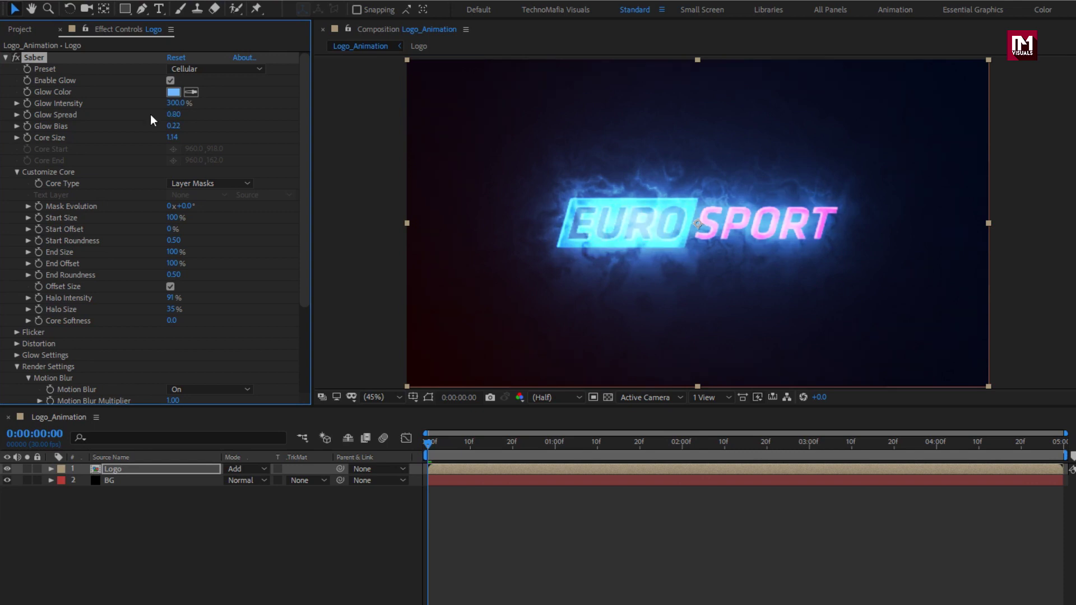
Step: Set Saber's mask evolution to -50° with the time at the start of the composition
click(425, 445)
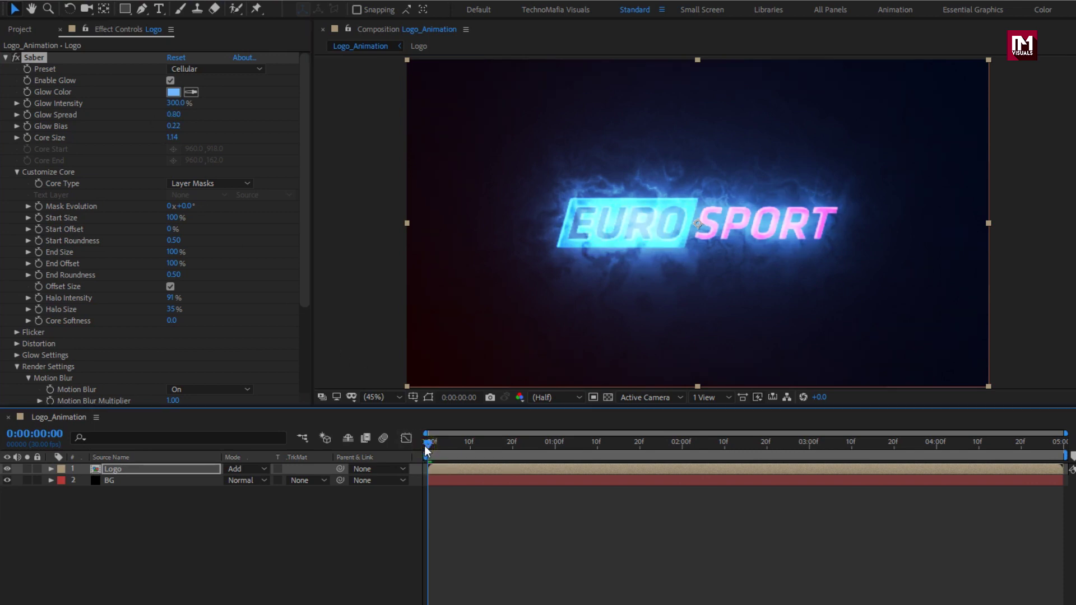
click(185, 206)
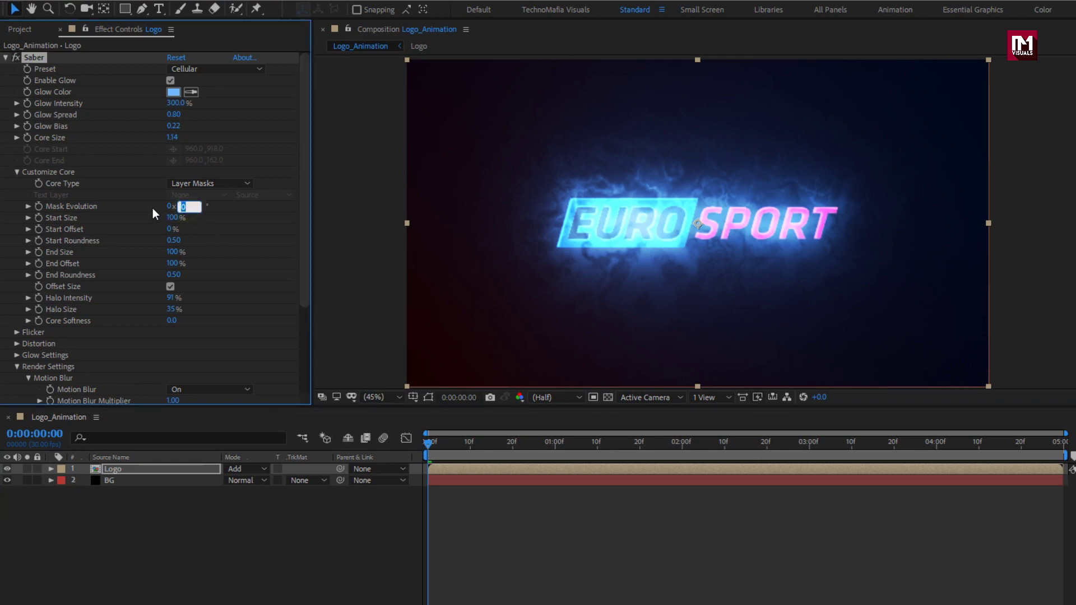
text(-50)
key(Return)
Step: Keyframe Saber's Start Size at 0% at the first frame and 100% at one second
drag(165, 219, 54, 223)
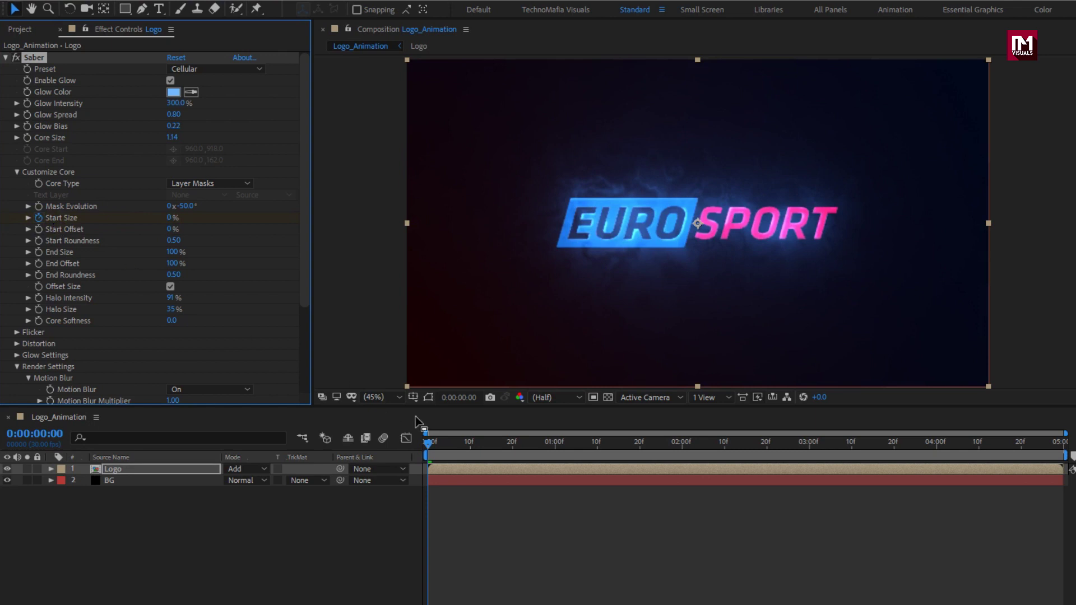
click(554, 445)
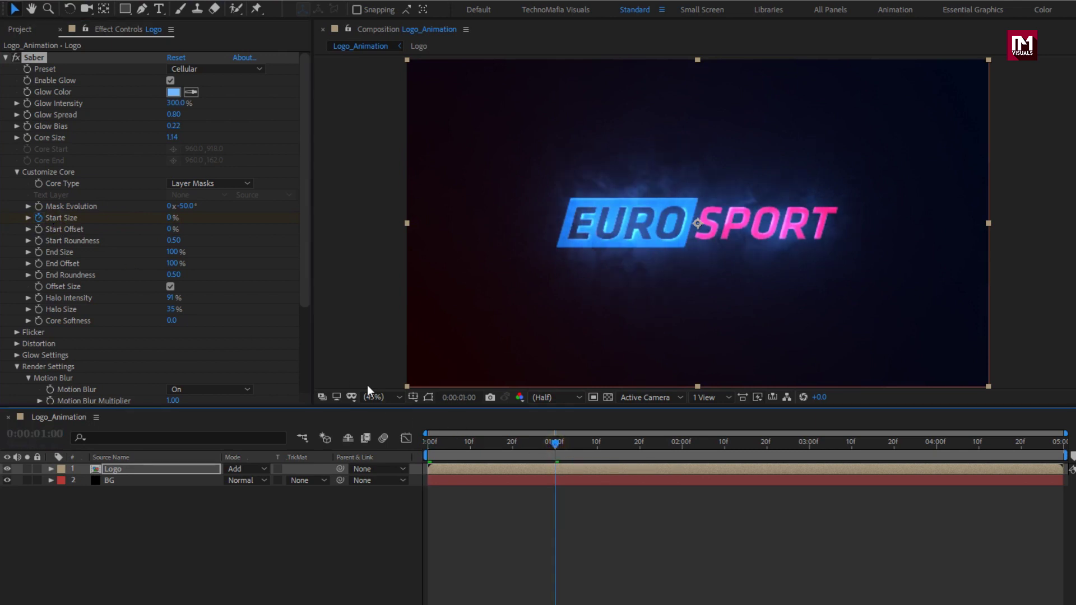
click(169, 219)
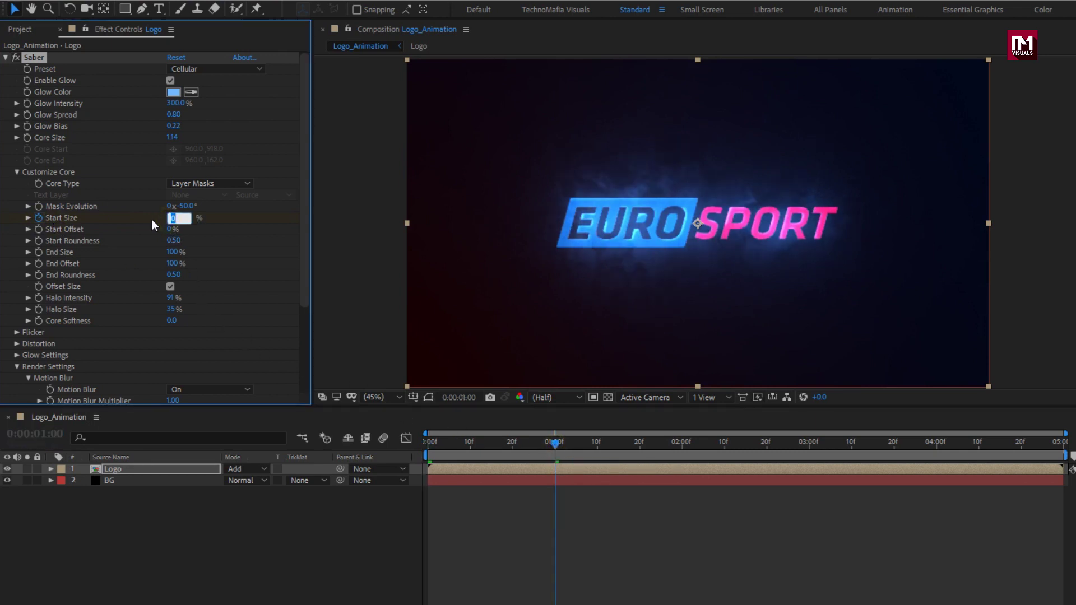
text(100)
key(Return)
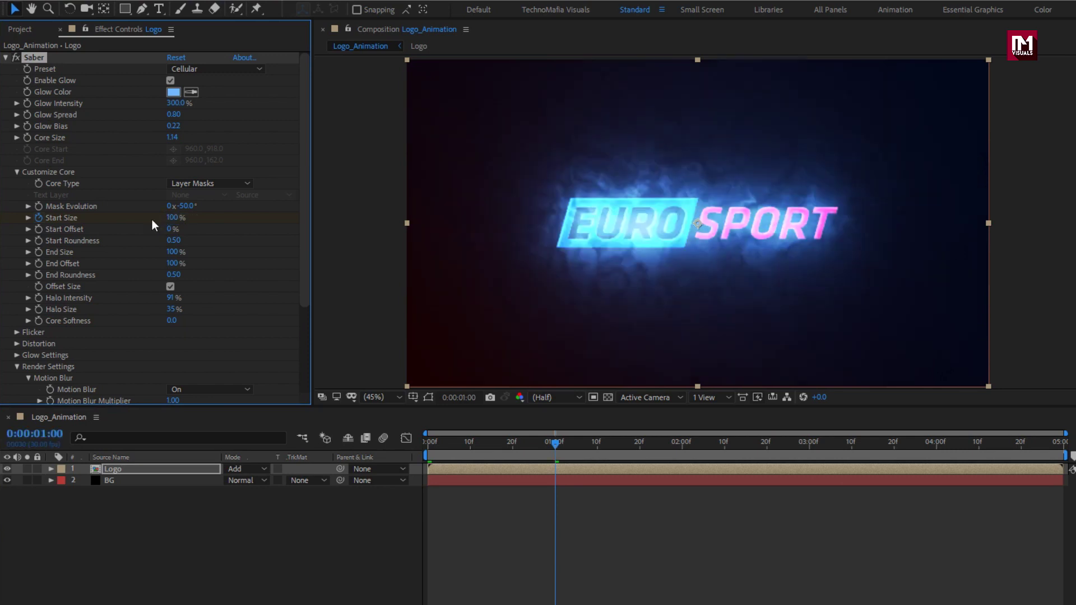
Step: Reveal the Logo layer's keyframes and add a Start Size keyframe at two seconds holding 100%
click(153, 469)
key(u)
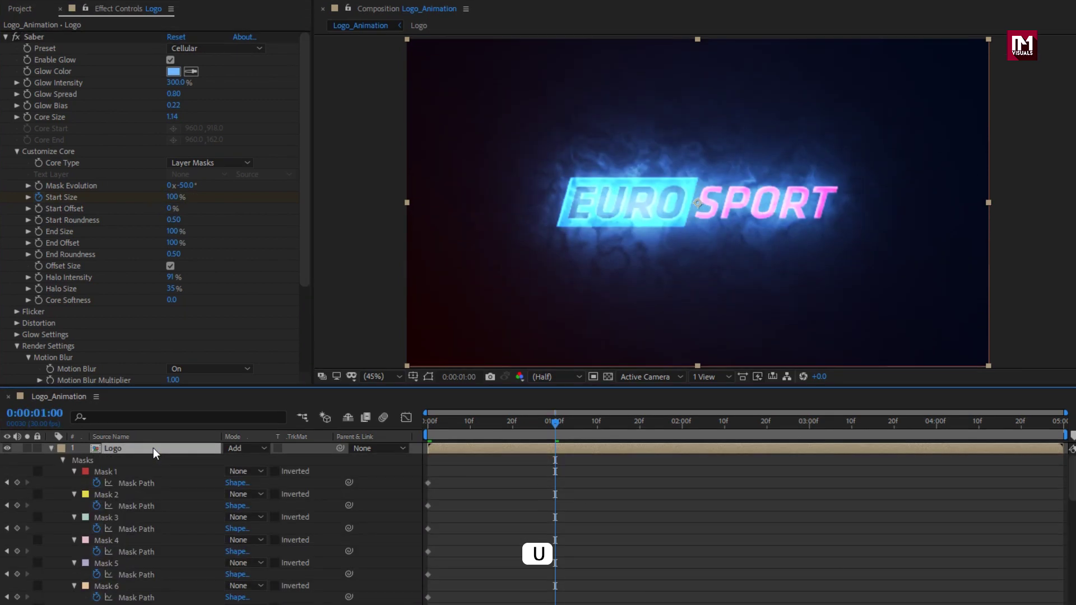
click(62, 414)
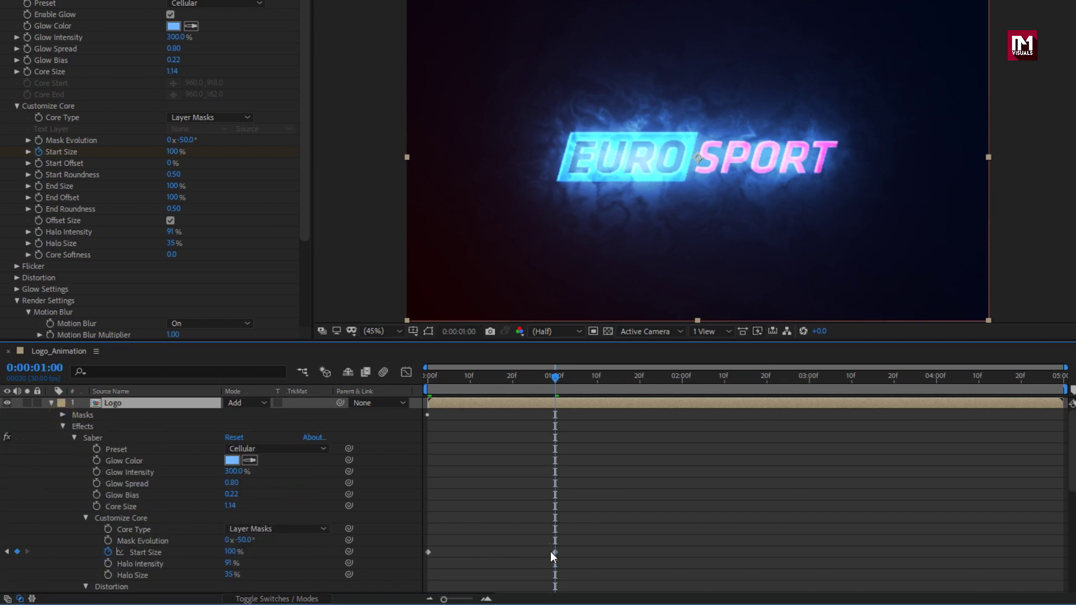
click(683, 382)
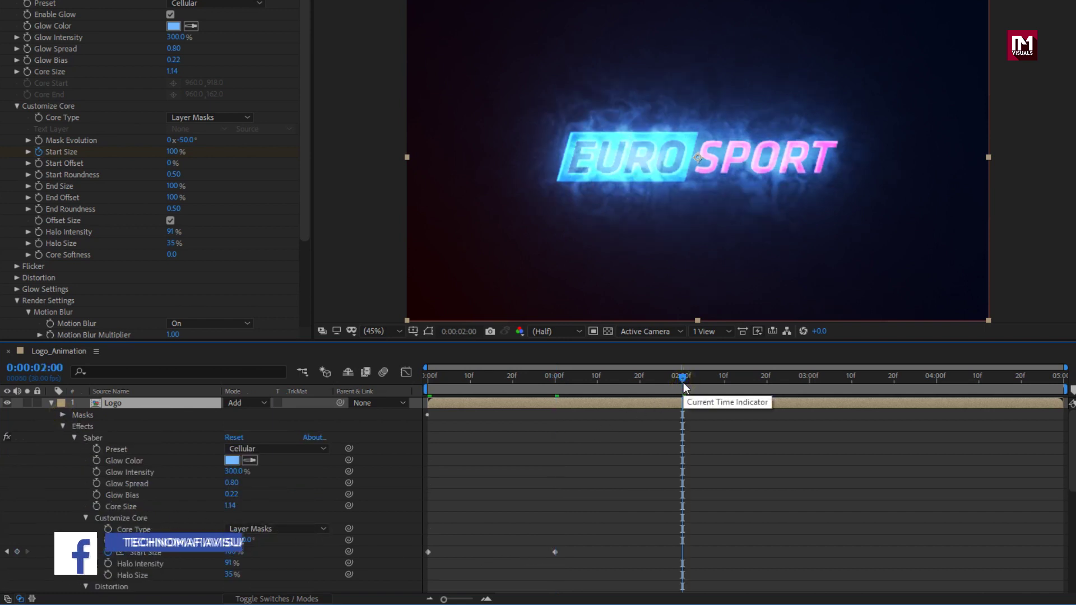
click(145, 552)
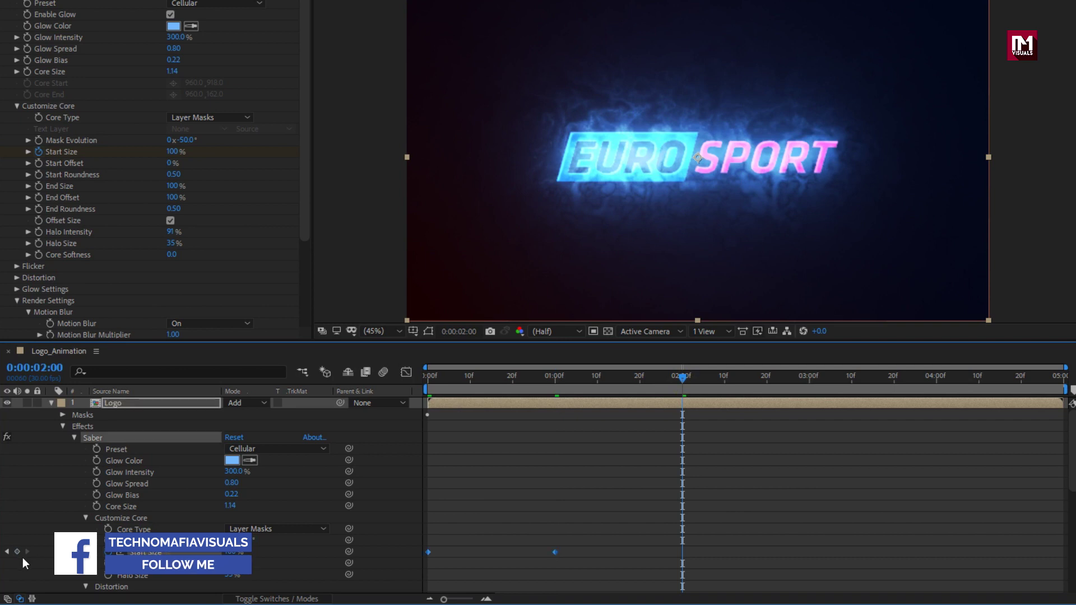
click(17, 553)
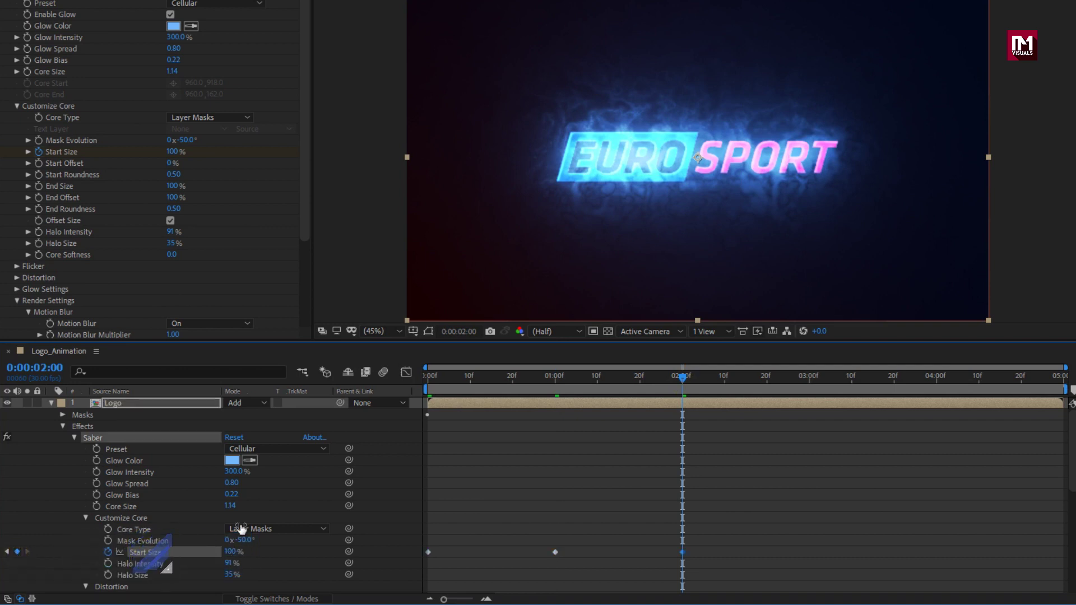
Step: Keyframe Saber's Start Size at 0% at three seconds
click(808, 381)
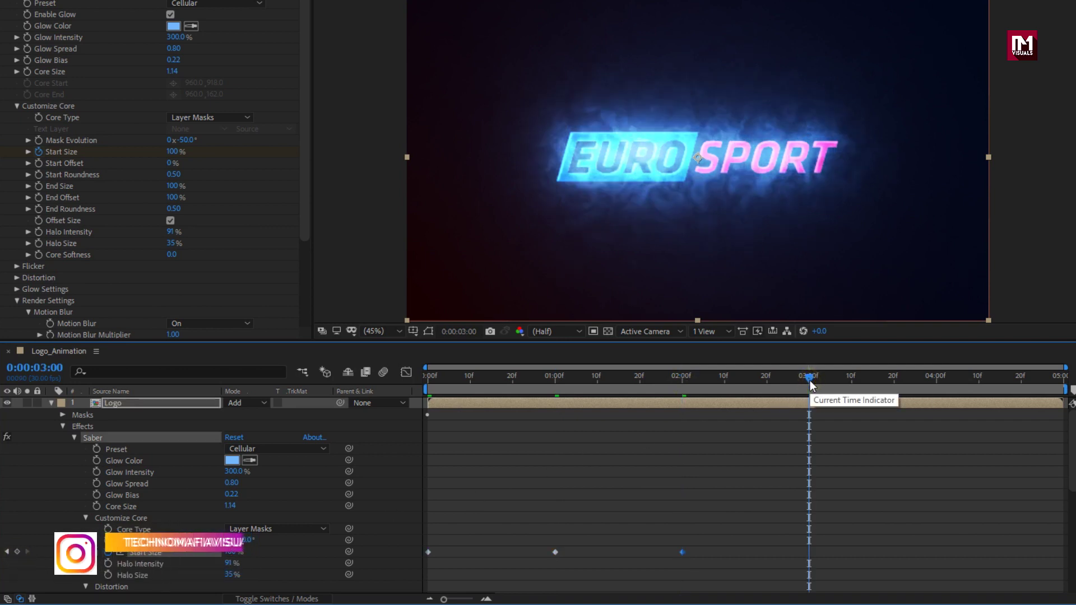
click(232, 551)
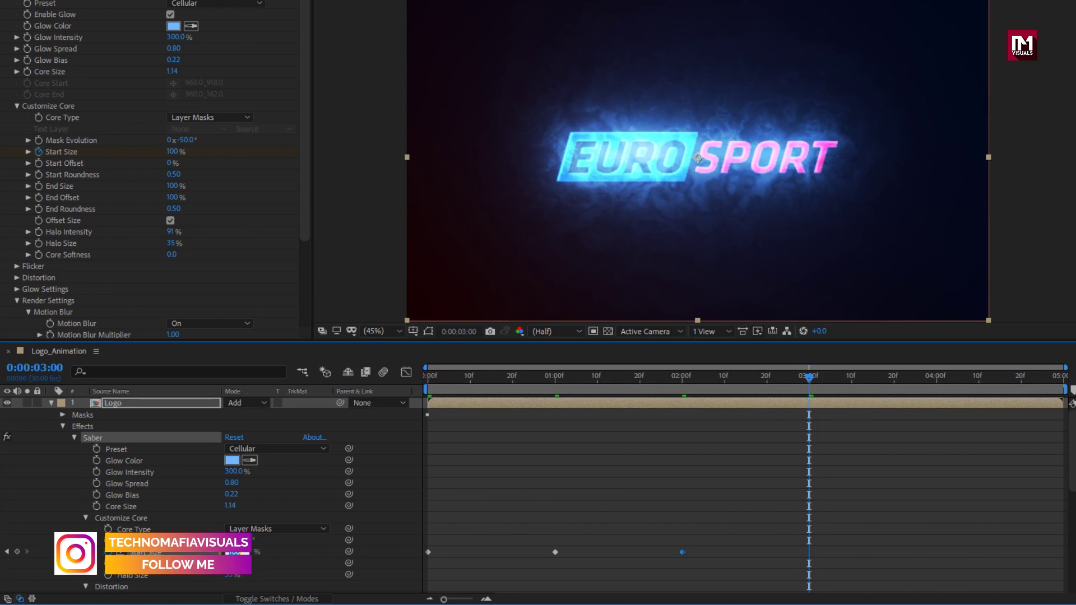
text(0)
key(Return)
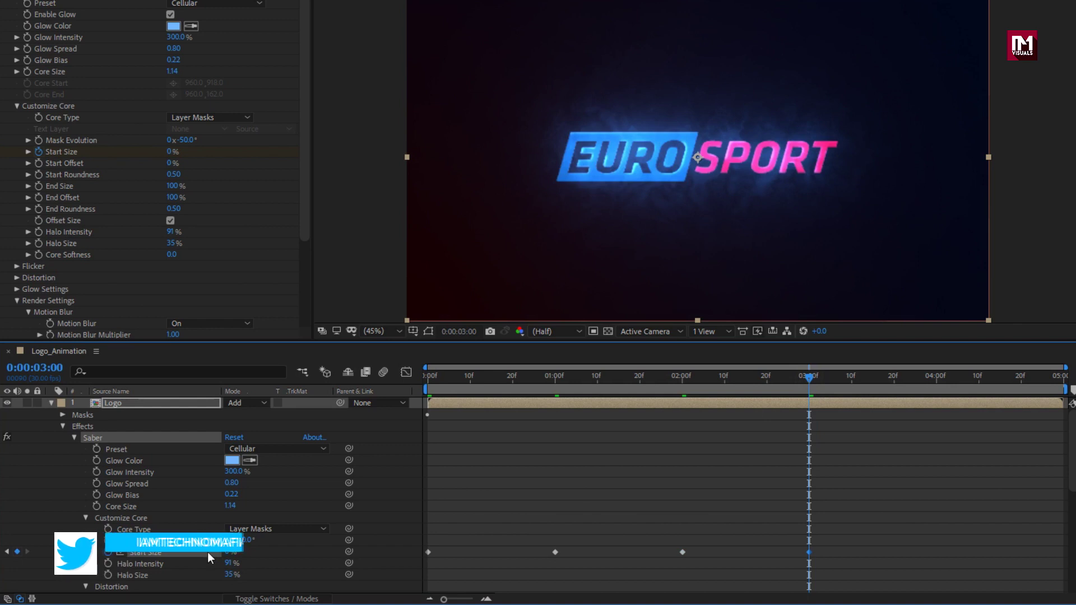
Step: Animate Saber's Start Offset from 100% at the first frame to 0% at three seconds
scroll(207, 552, down, 3)
scroll(209, 553, down, 1)
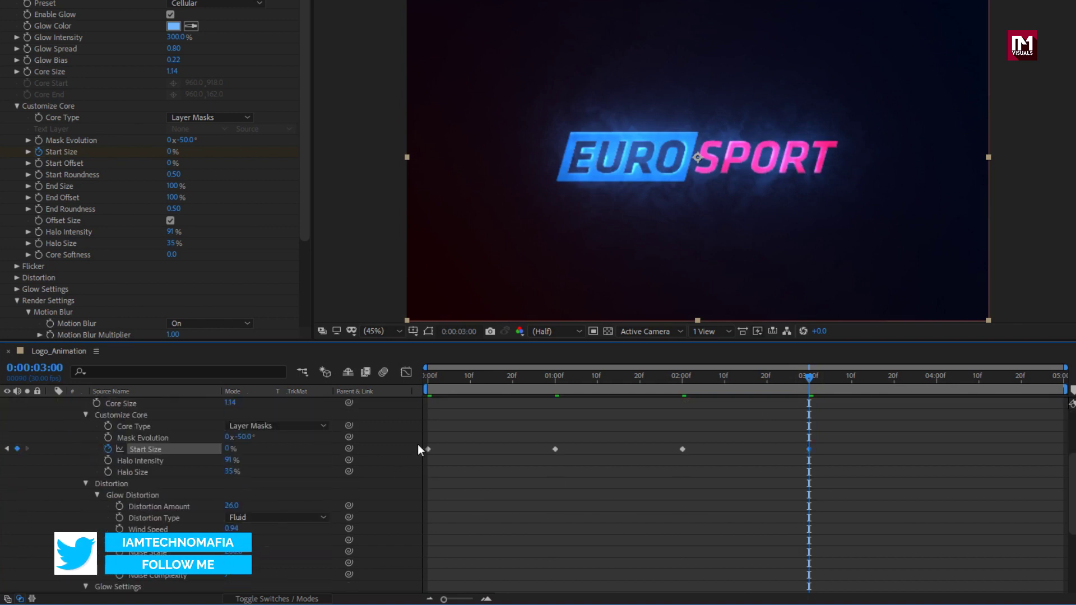
drag(430, 377, 421, 376)
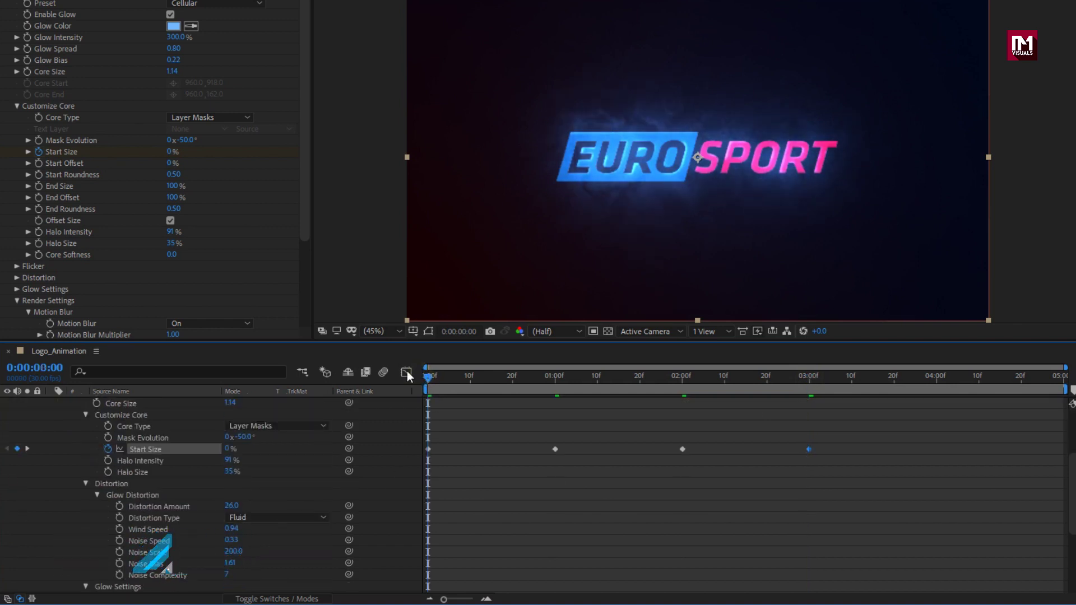
click(36, 166)
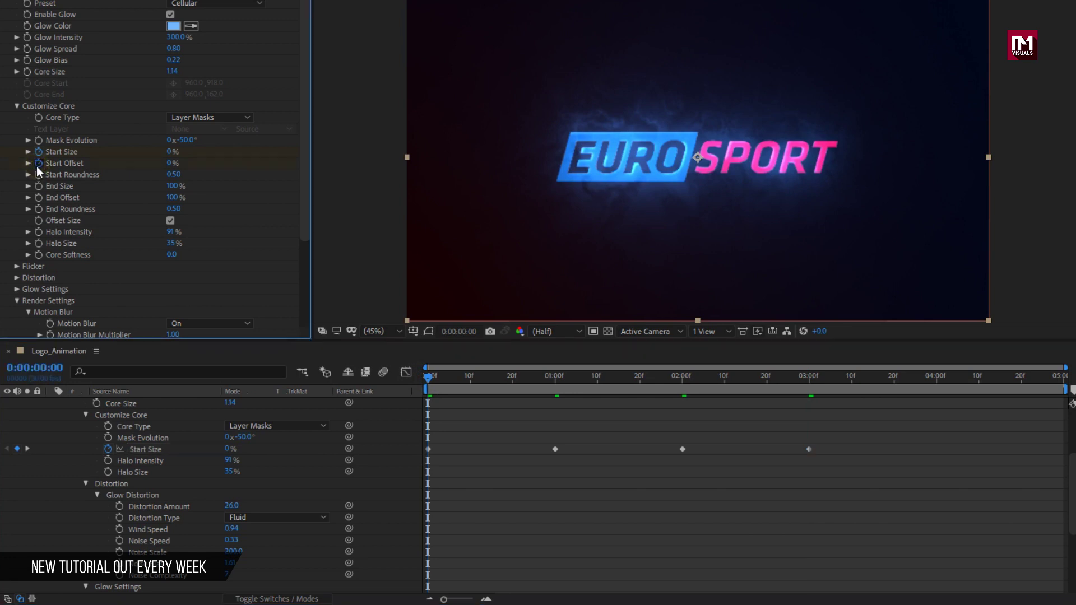
click(171, 163)
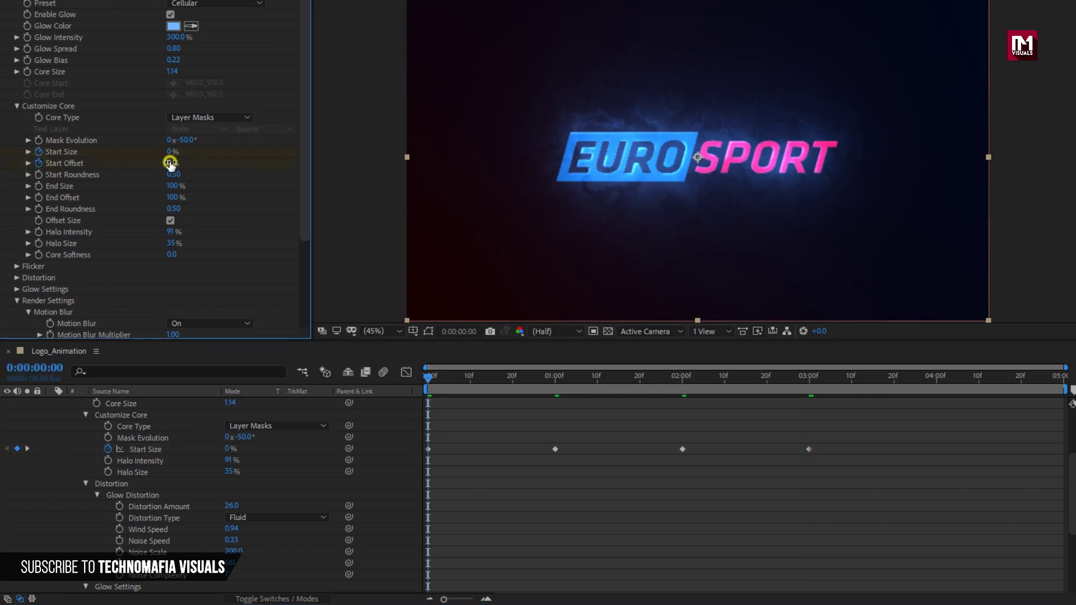
text(100)
key(Return)
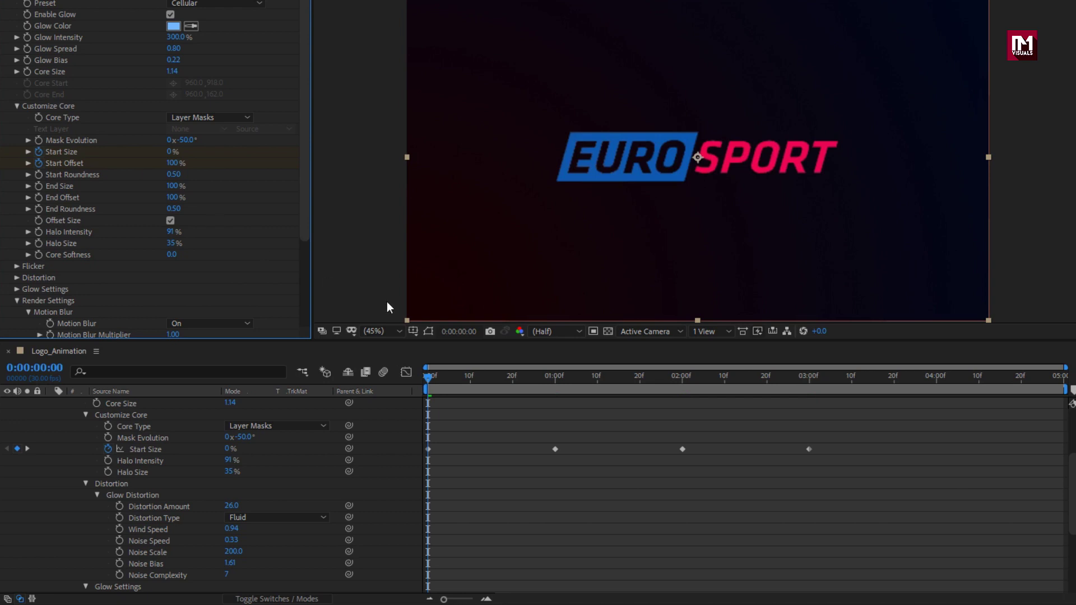
click(809, 379)
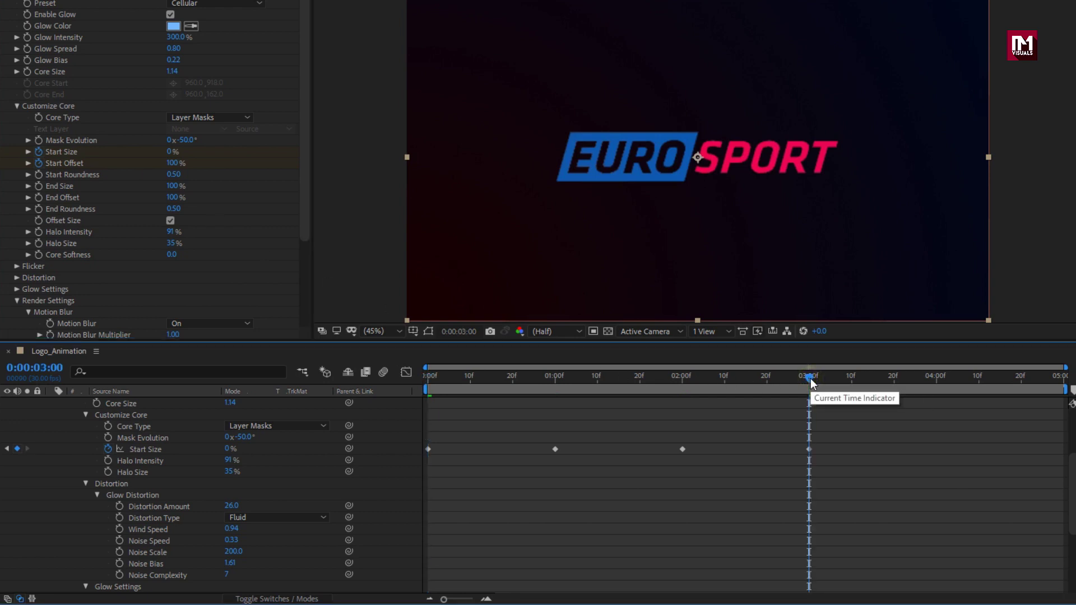
click(173, 164)
text(0)
key(Return)
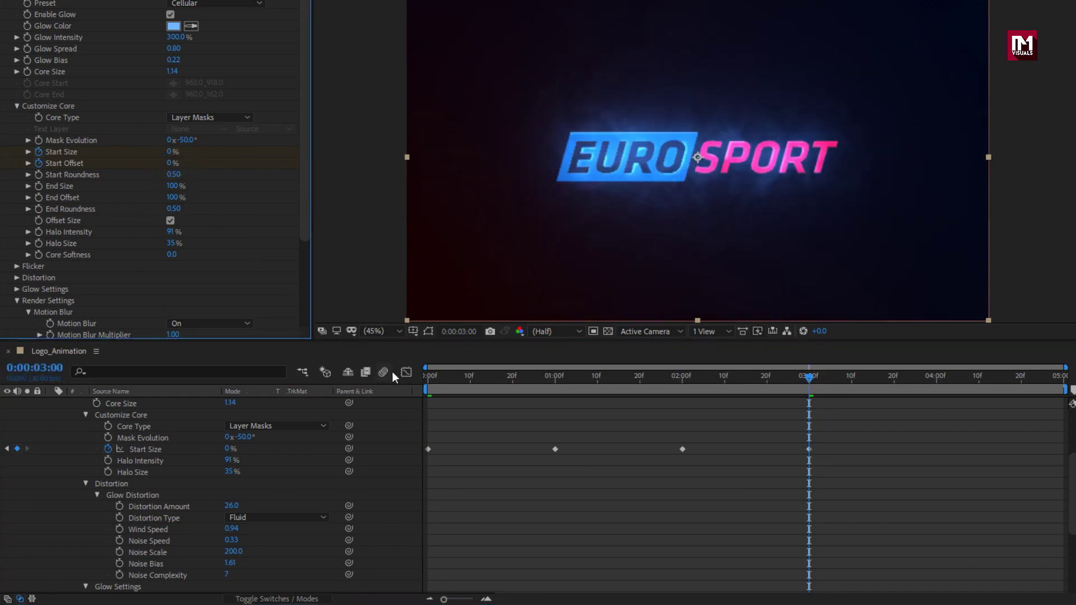
Step: Animate Saber's End Offset from 100% at one second to 0% at three seconds
click(426, 380)
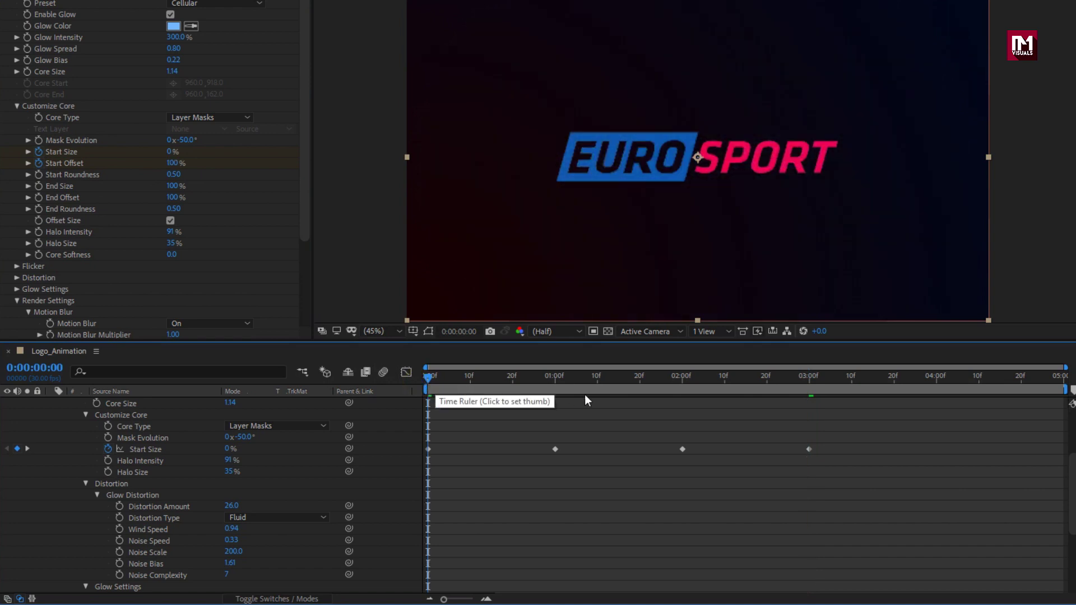
click(555, 380)
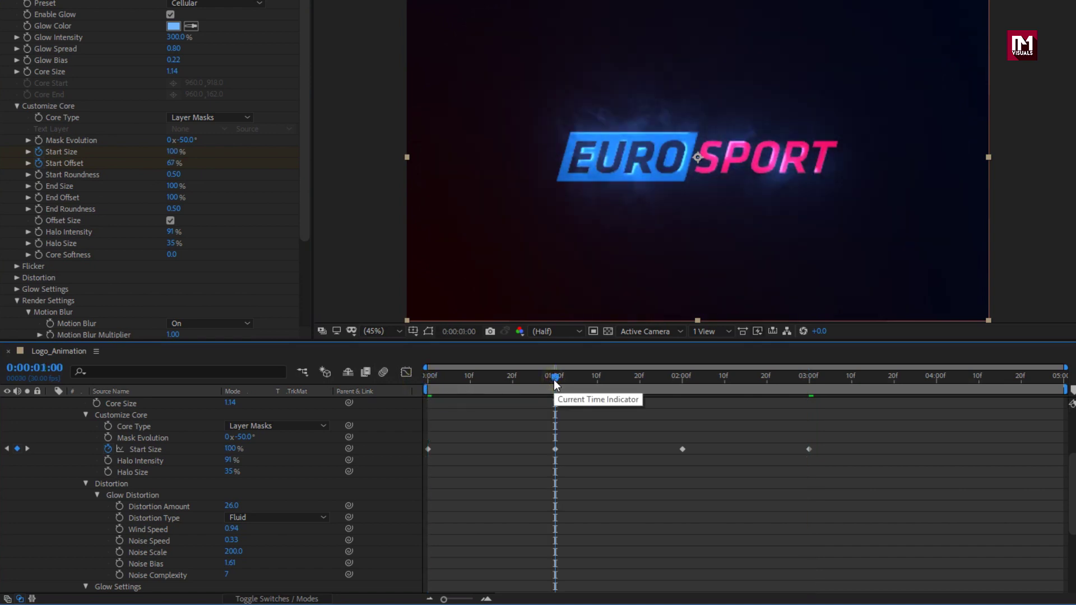
click(38, 199)
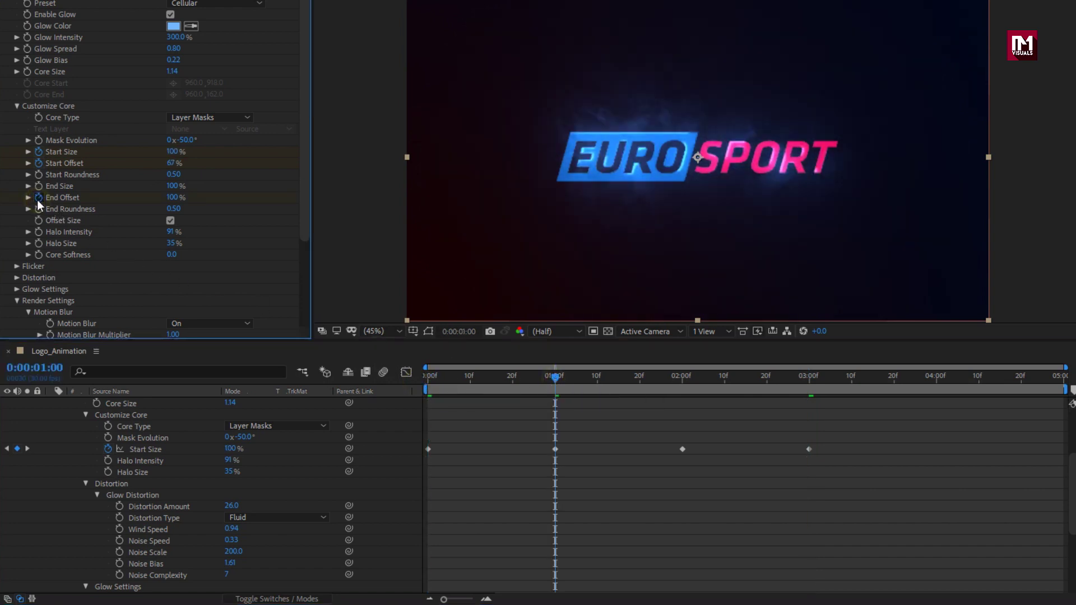
click(808, 381)
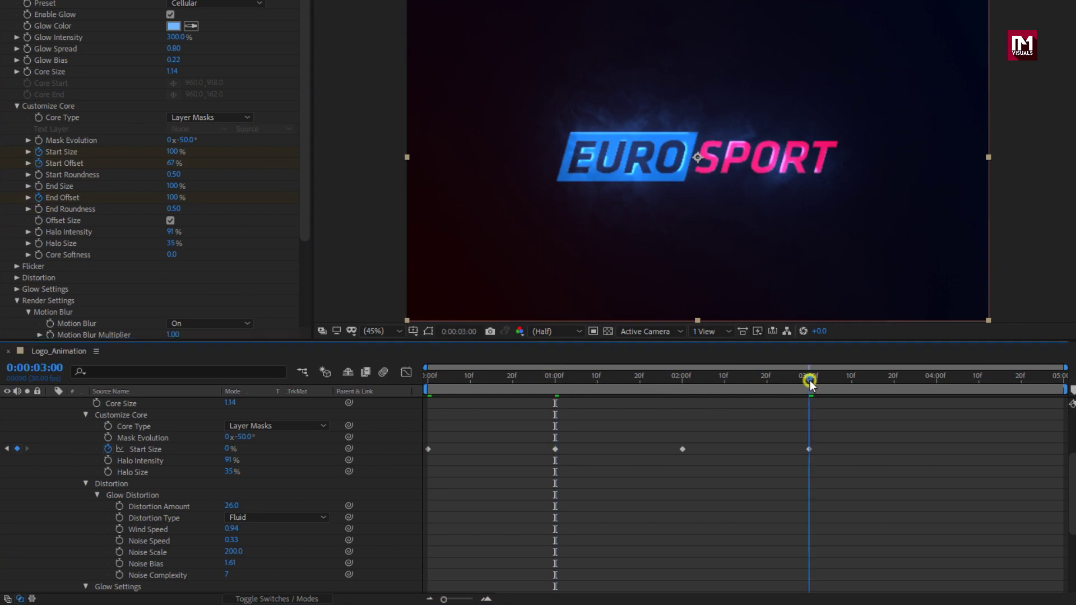
click(171, 198)
text(0)
key(Return)
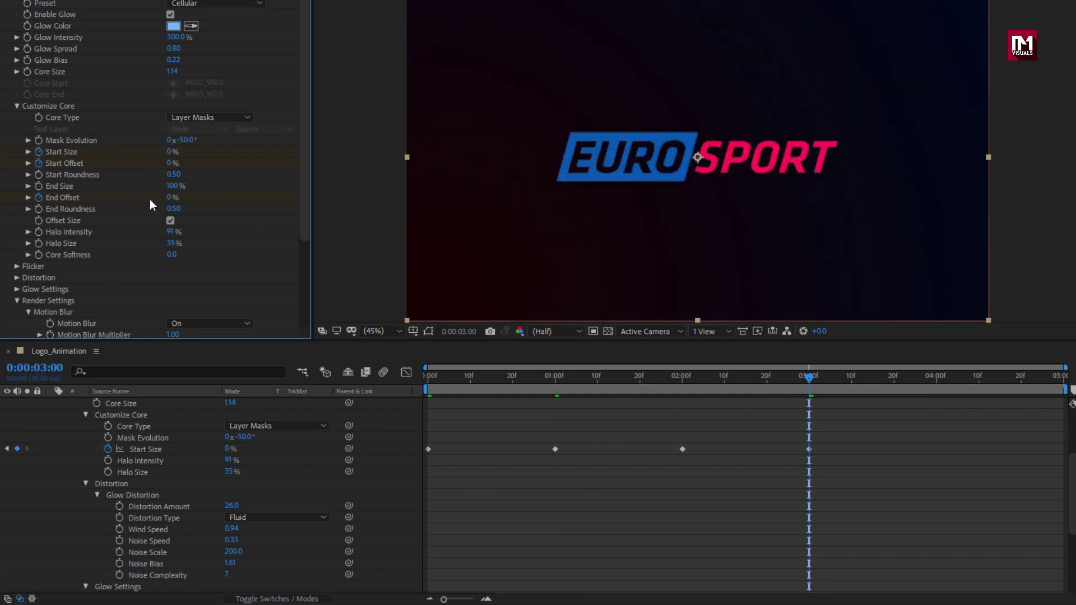
Step: Set Saber's End Size to 0% and scrub from the start to 0:00:01:17 to check the glow animation
drag(171, 185, 71, 191)
click(427, 376)
drag(453, 377, 628, 379)
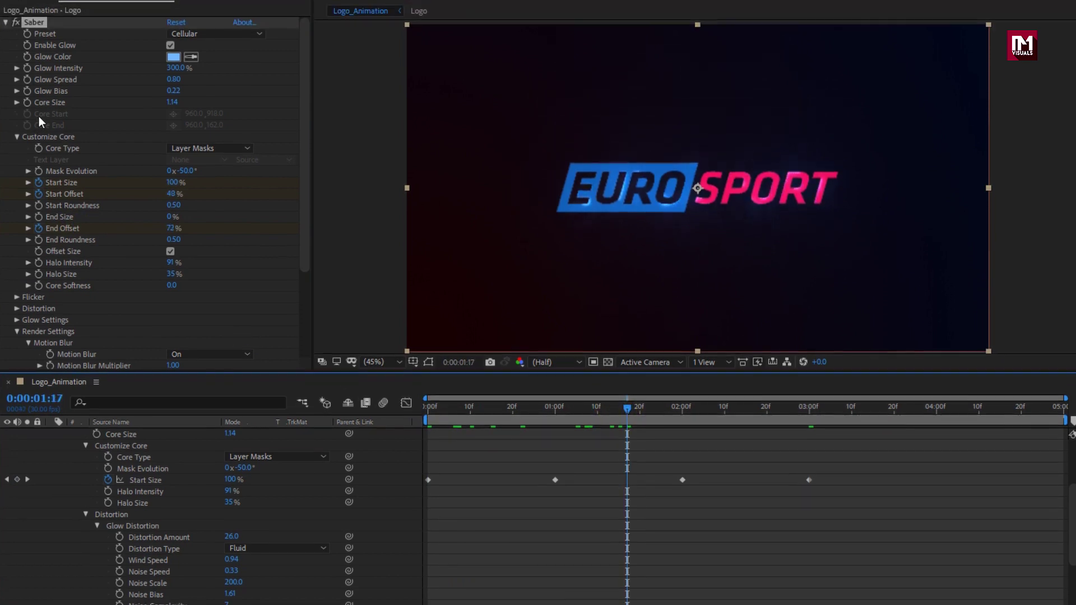
Step: Collapse the Saber settings and layer properties, and apply the Fill effect to the Logo layer
click(5, 58)
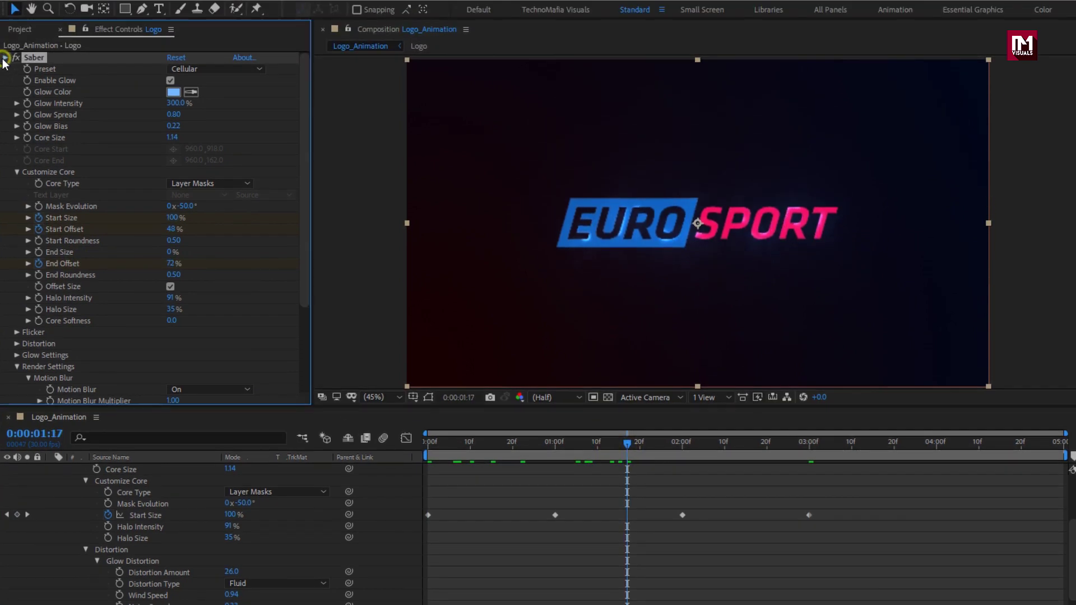
scroll(126, 466, up, 3)
click(50, 471)
click(123, 472)
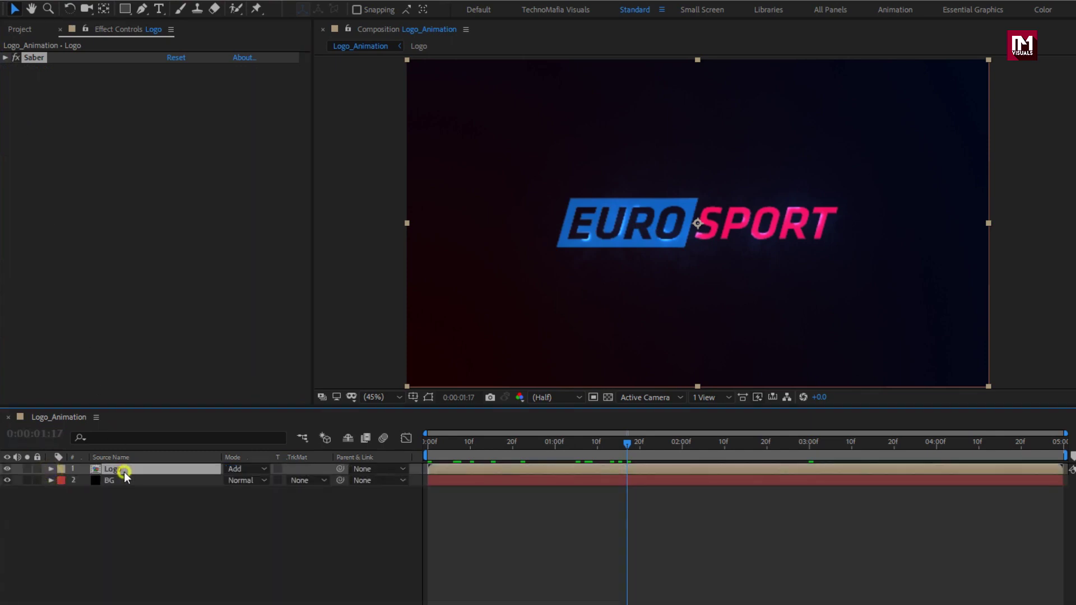
click(918, 145)
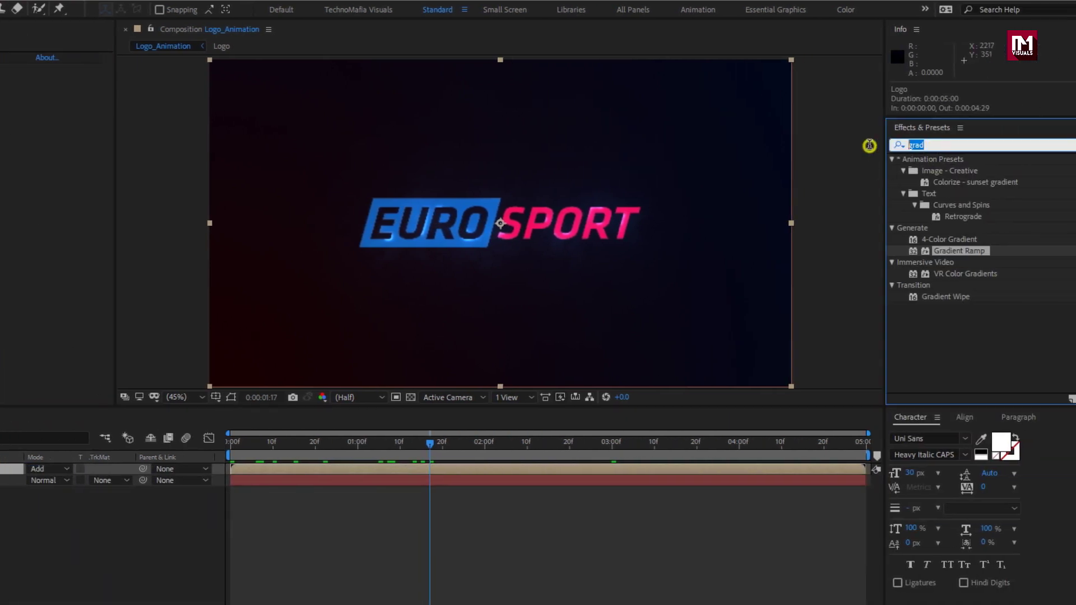
text(fill)
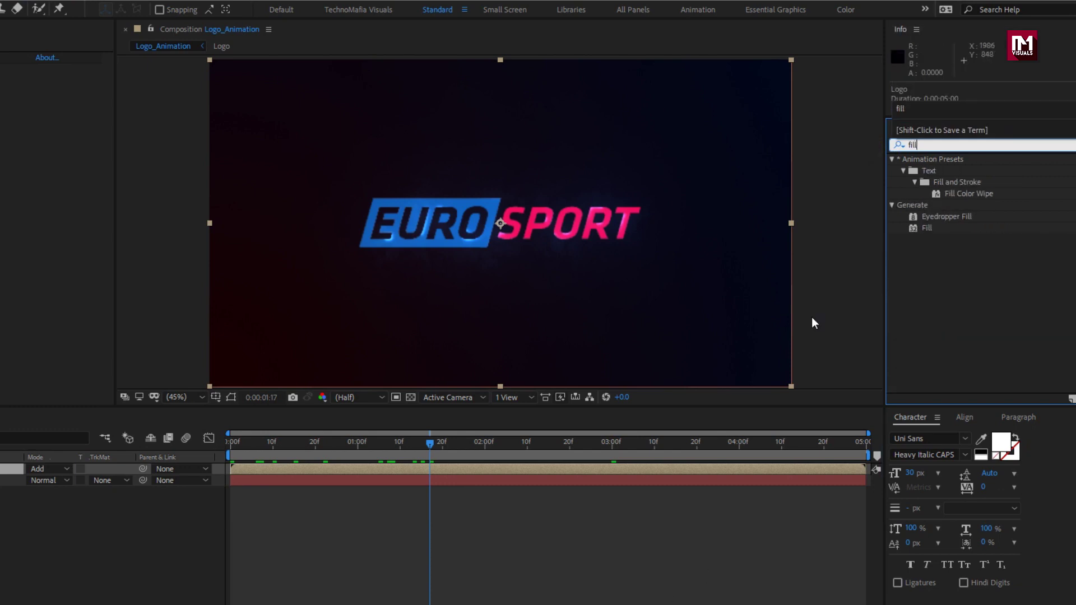
double_click(923, 228)
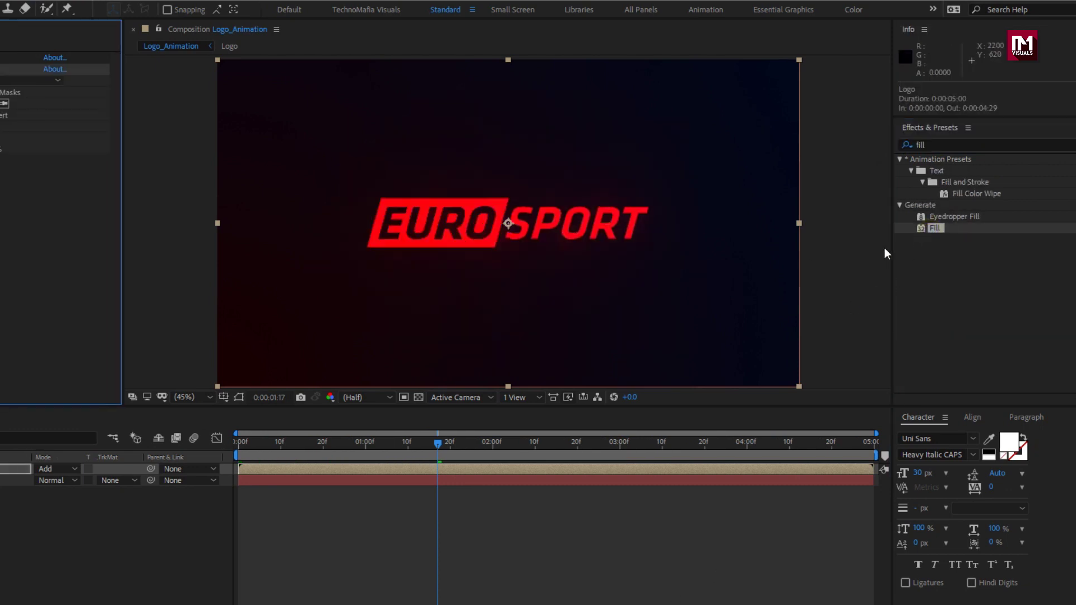
Step: Set the Fill effect's color to black 000000
click(103, 104)
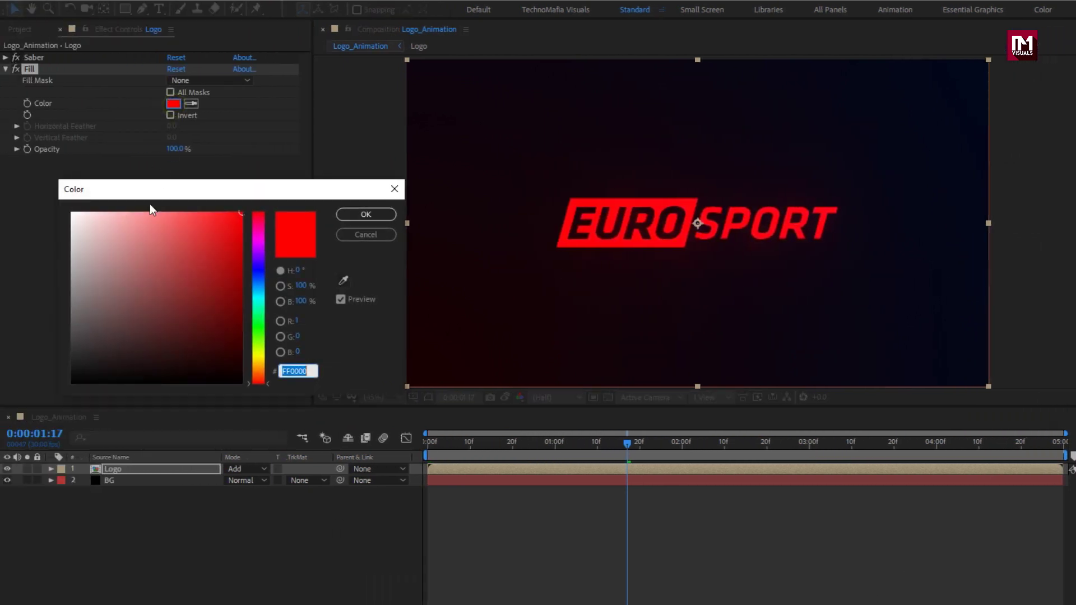
click(99, 299)
drag(170, 299, 248, 404)
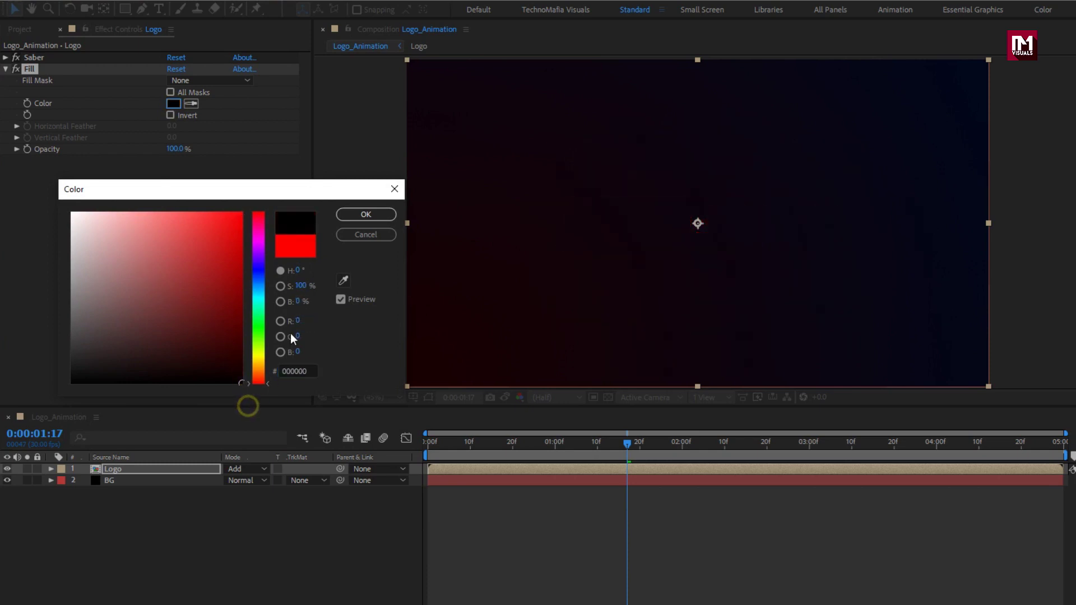
click(356, 216)
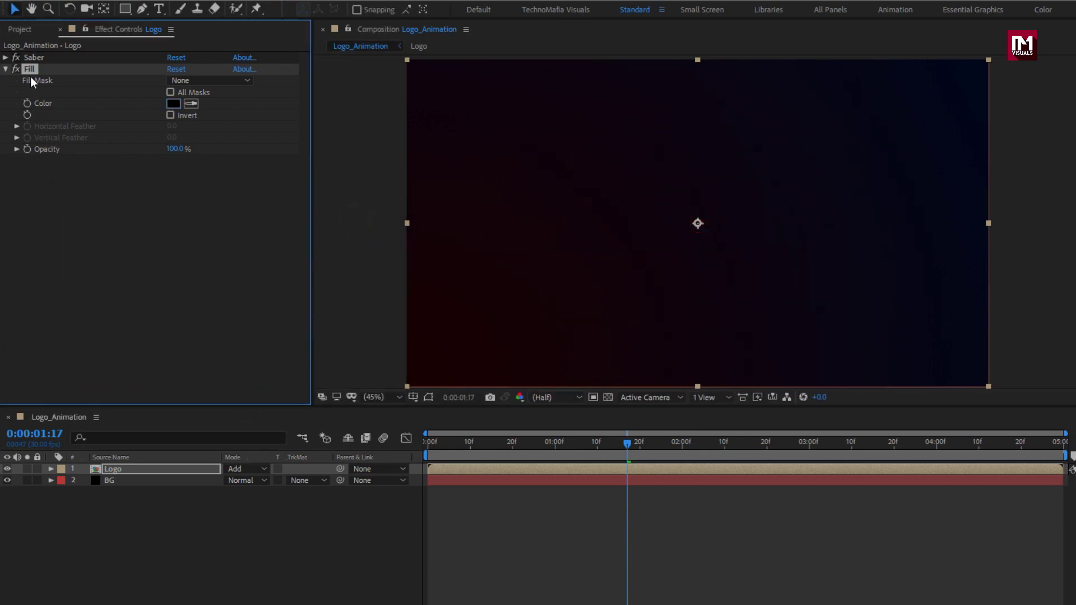
Step: Move the Fill effect above Saber in the effect order and scrub back to 0:00:00:03 to check the glow
drag(28, 70, 29, 55)
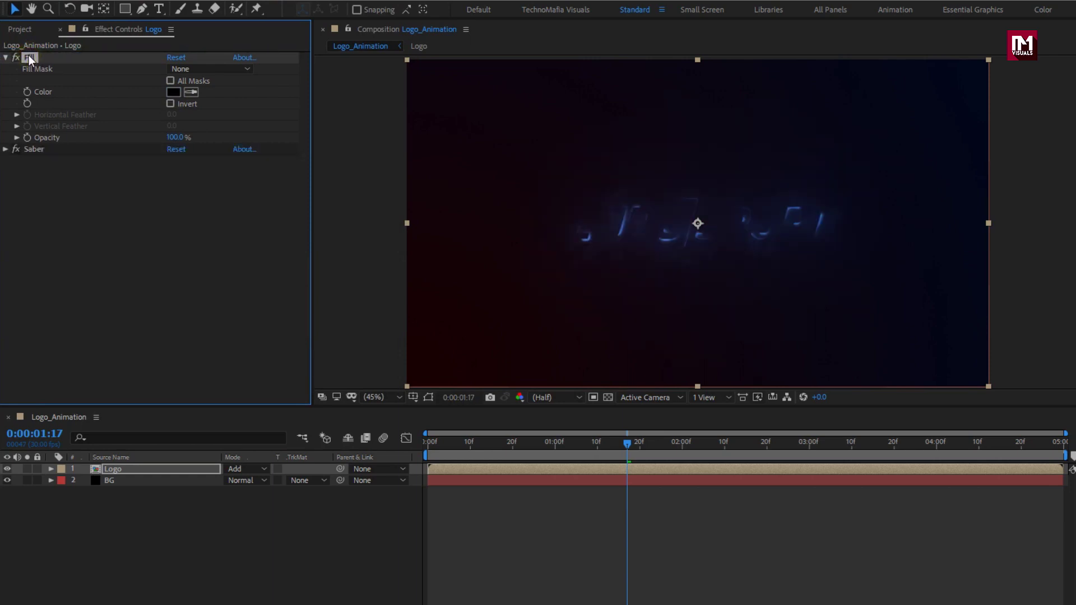
click(465, 442)
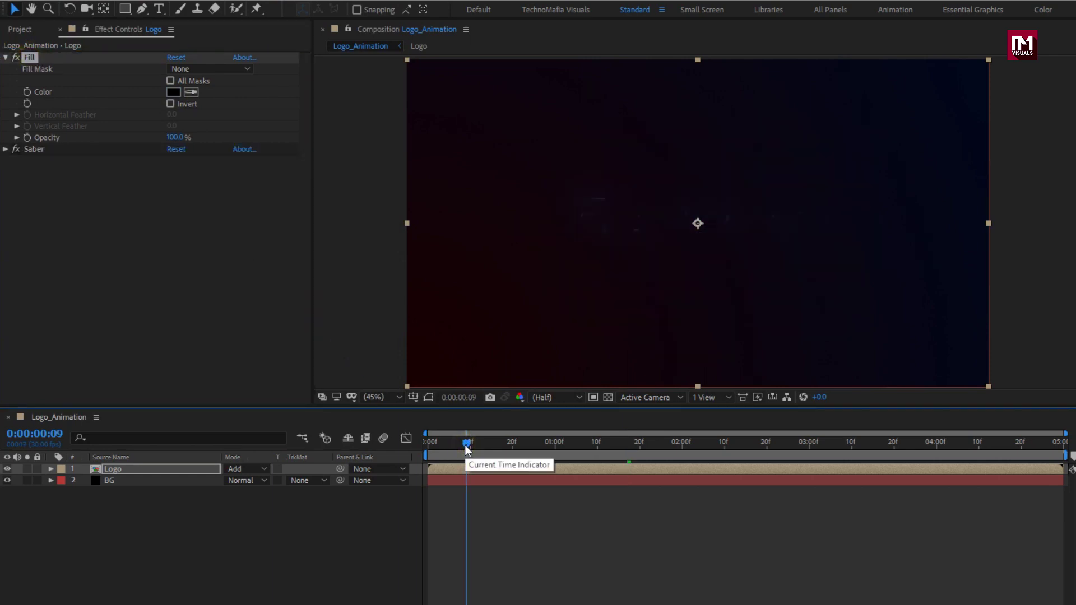
drag(465, 447, 444, 452)
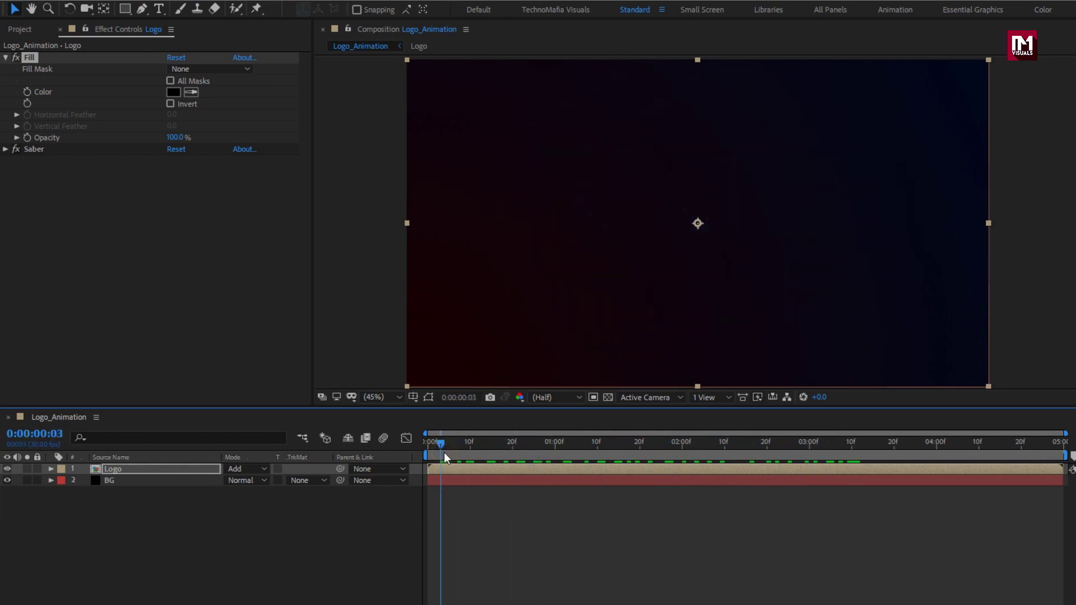
Step: Collapse the Fill effect's settings and duplicate the Saber effect on the Logo layer
key(ctrl+d)
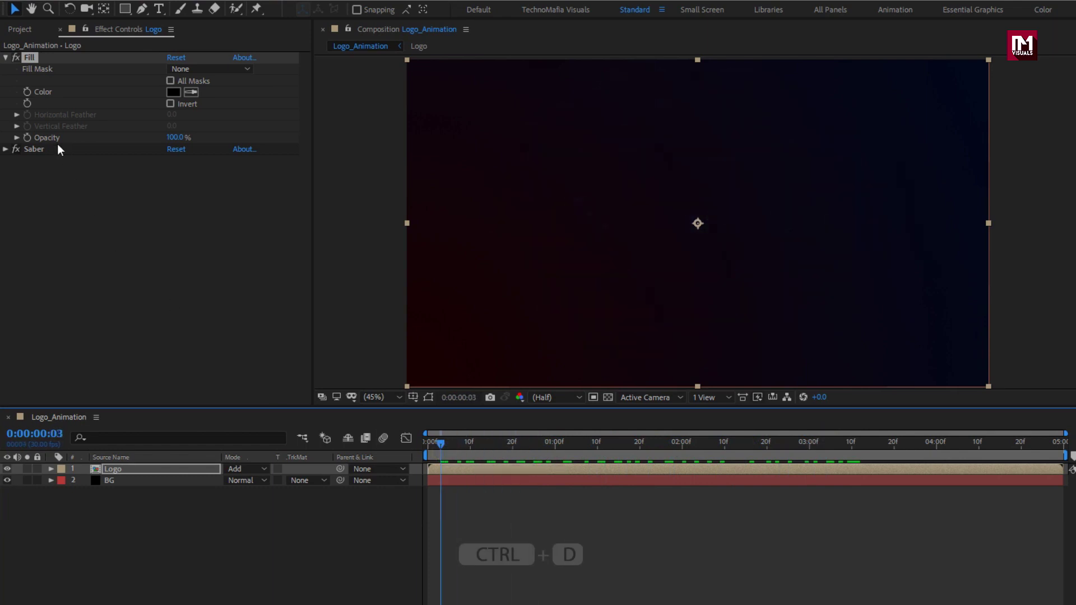
click(5, 57)
click(33, 70)
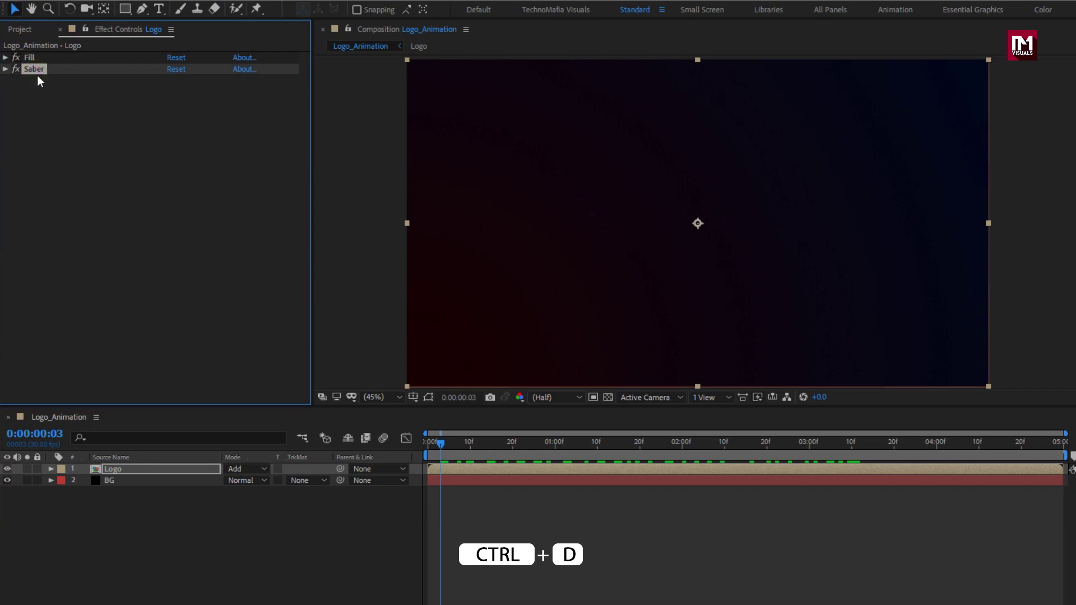
key(ctrl+d)
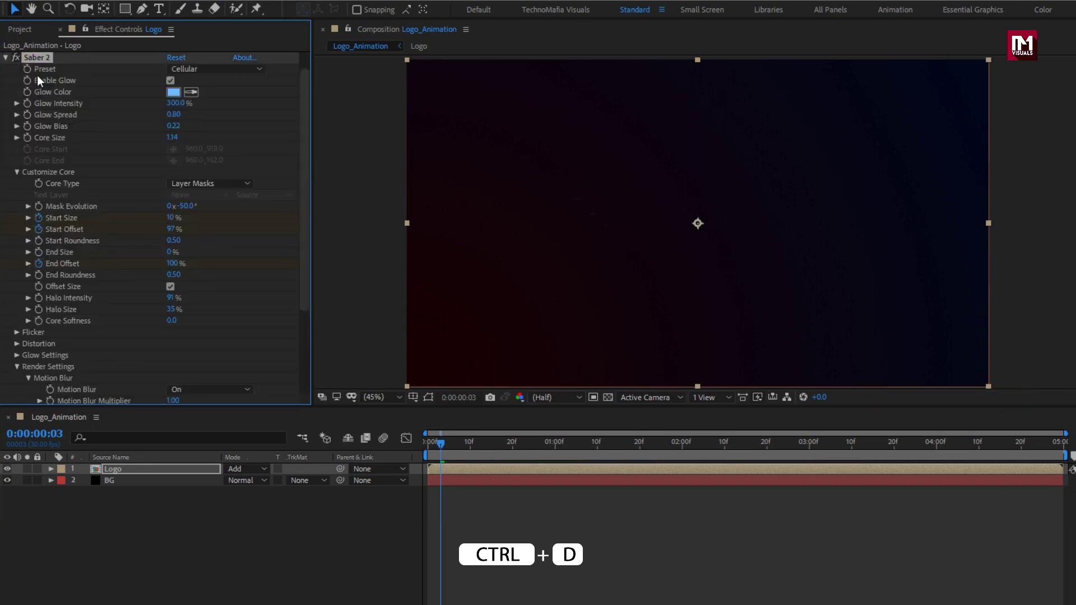
Step: Reveal the Logo layer's keyframes and shift all Saber 2 keyframes so the first ones start at 0:00:00:10
click(118, 469)
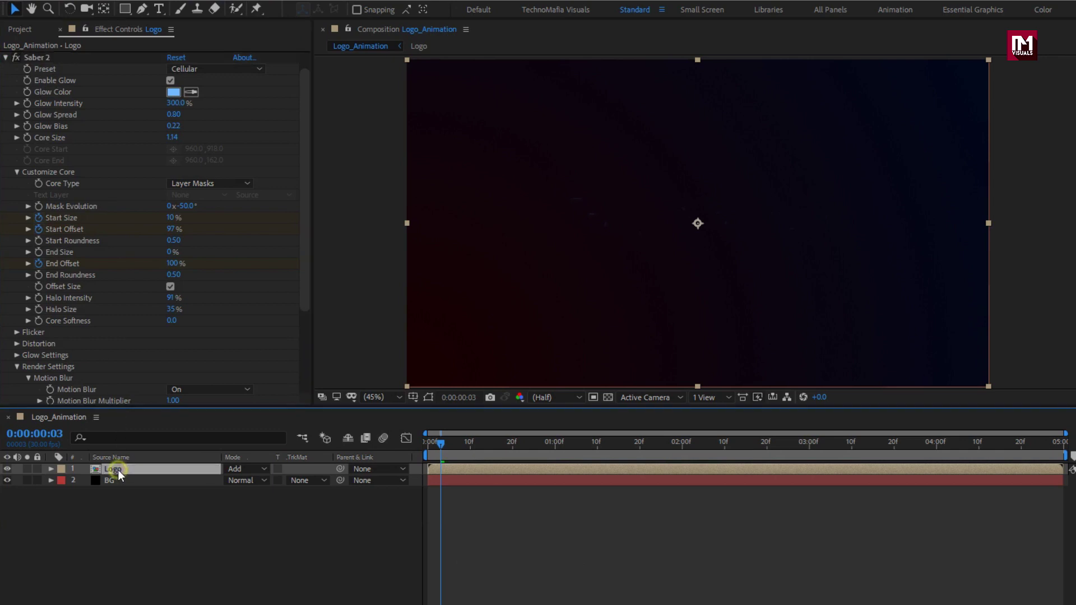
scroll(69, 177, up, 1)
key(u)
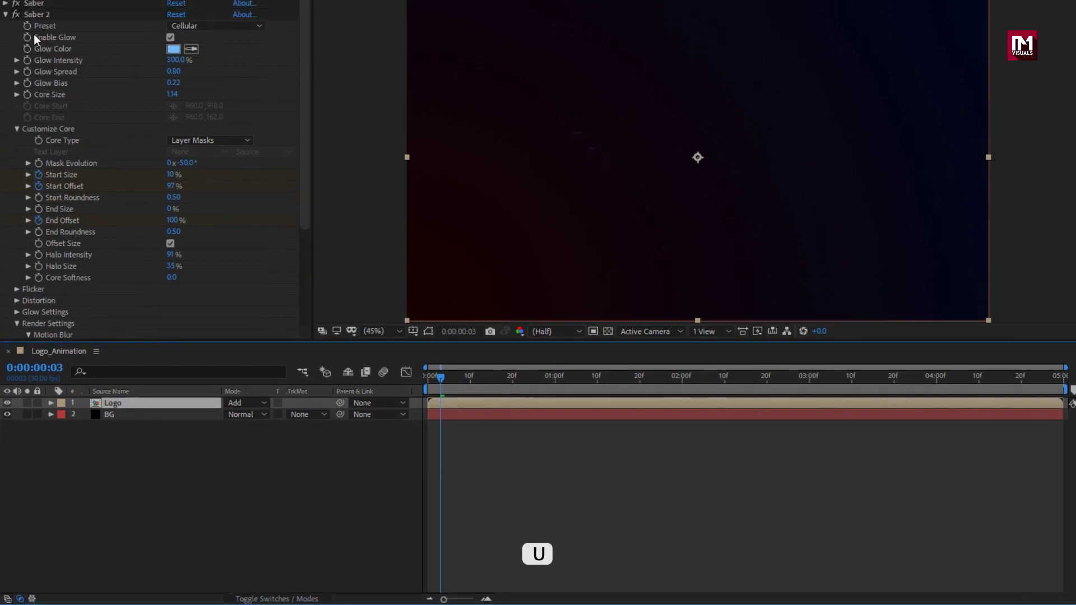
click(34, 58)
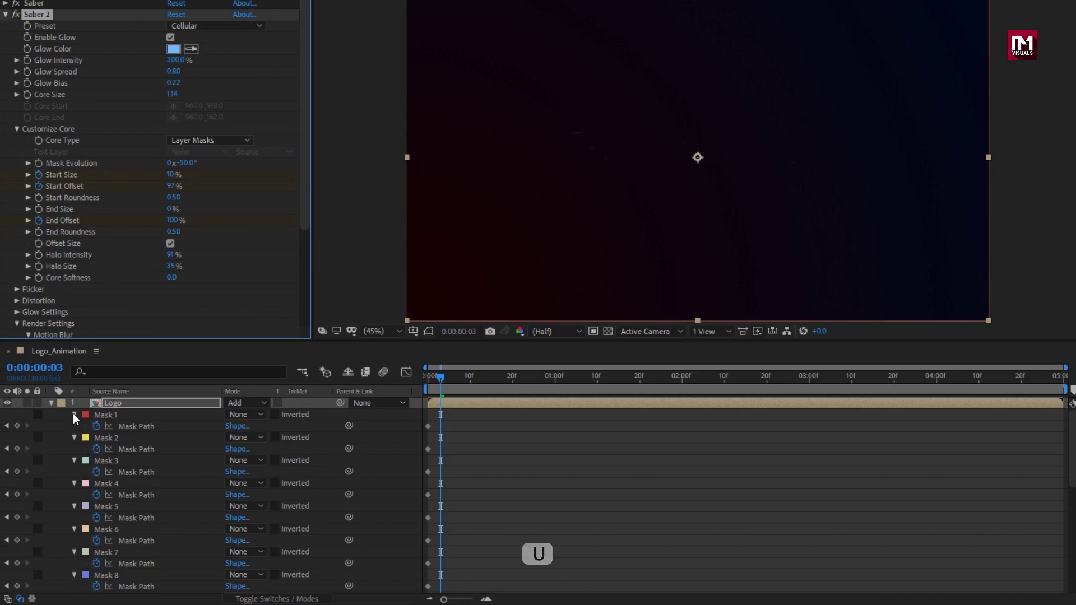
scroll(73, 431, down, 6)
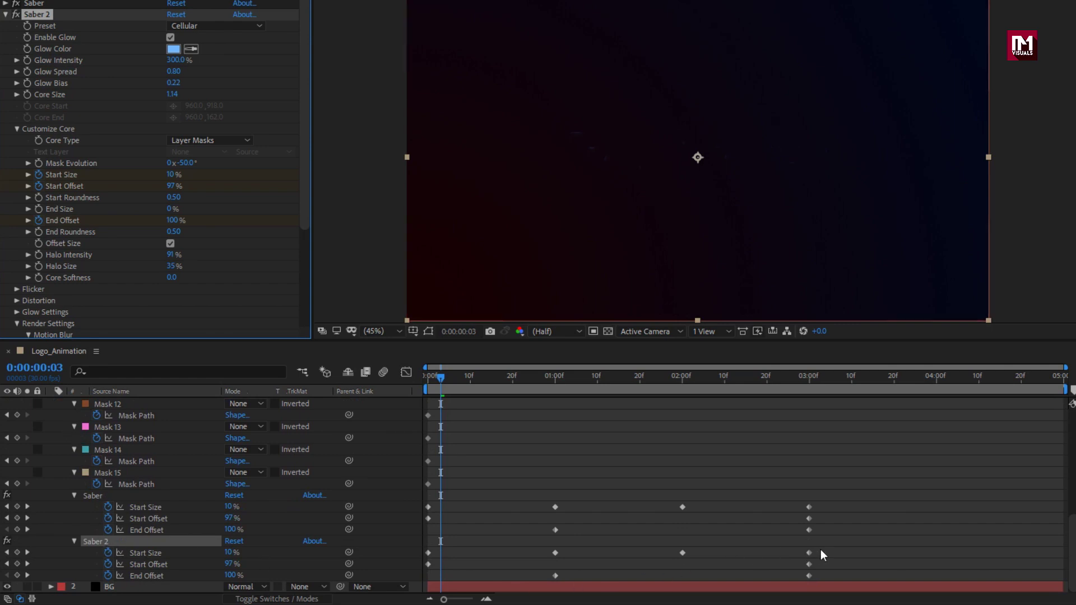
drag(822, 551, 420, 584)
click(470, 378)
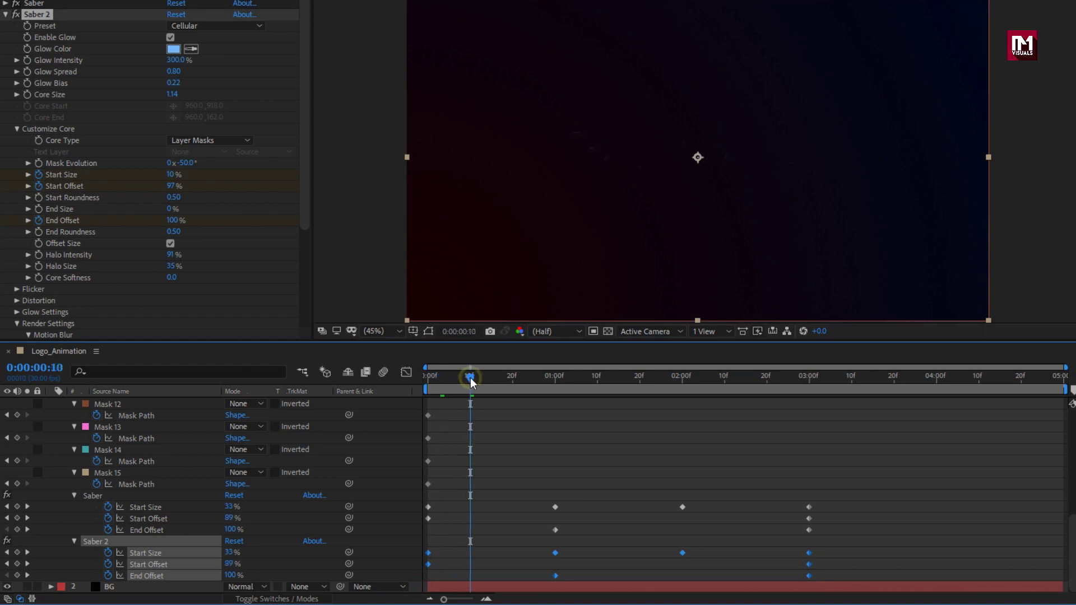
drag(429, 554, 470, 554)
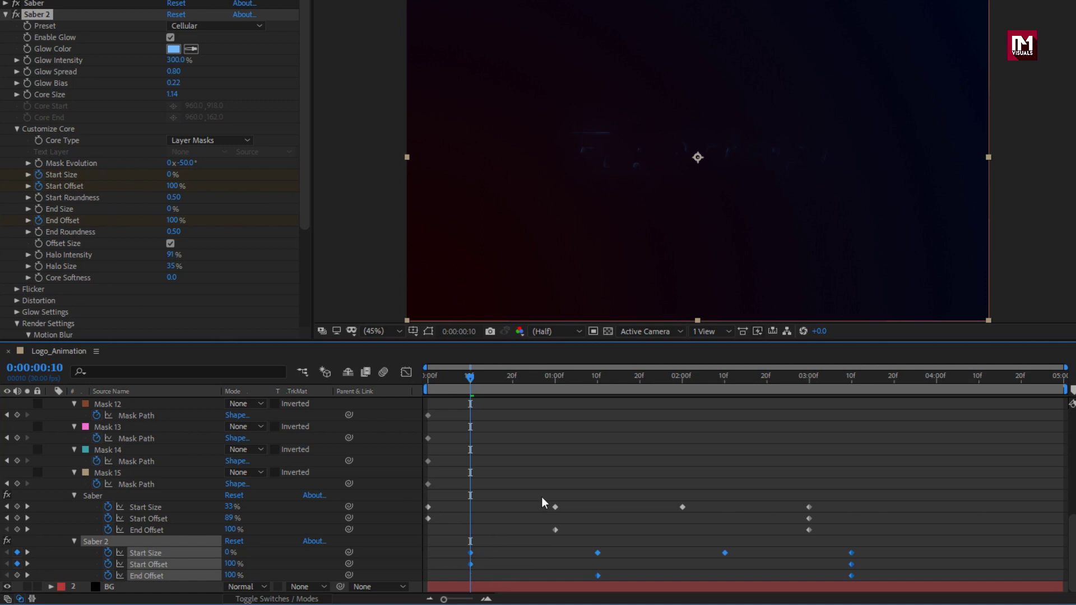
Step: At 0:00:01:19, set Saber 2's preset to Portal and its Glow Color to orange-red FF4800
click(637, 384)
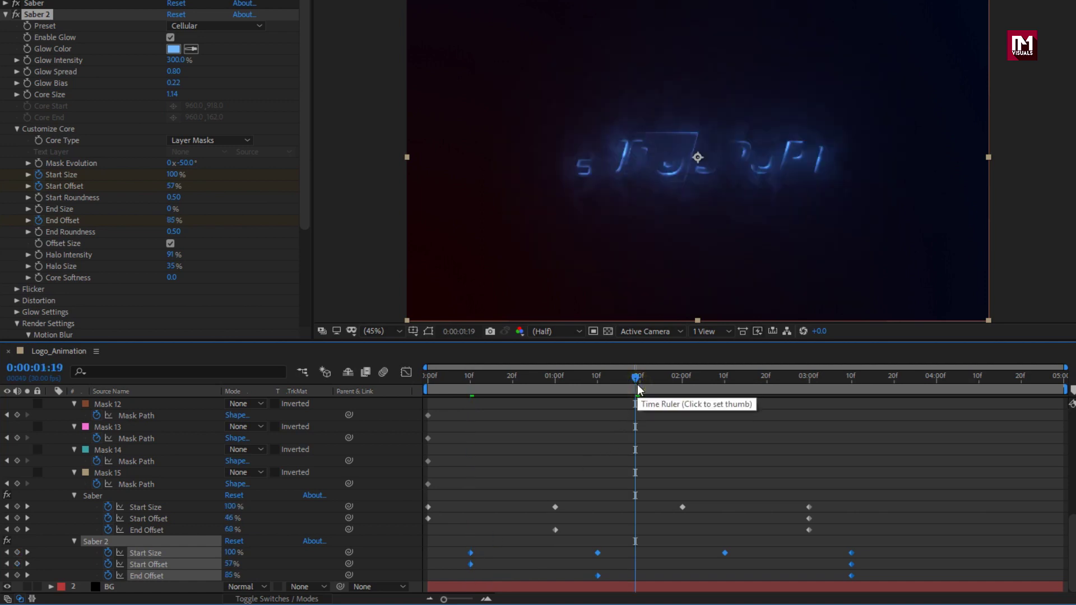
click(213, 25)
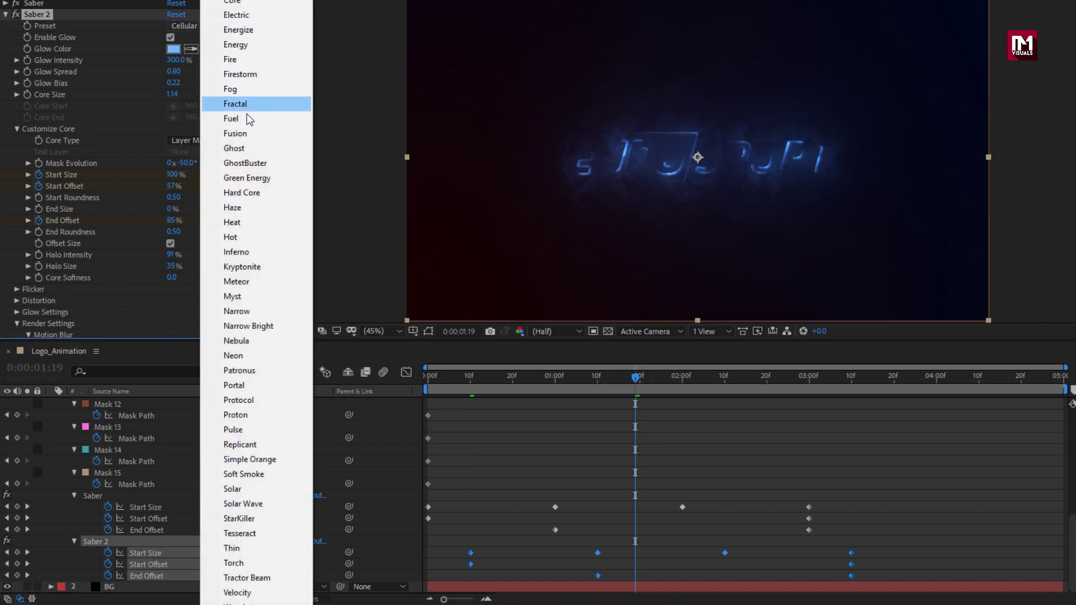
click(234, 385)
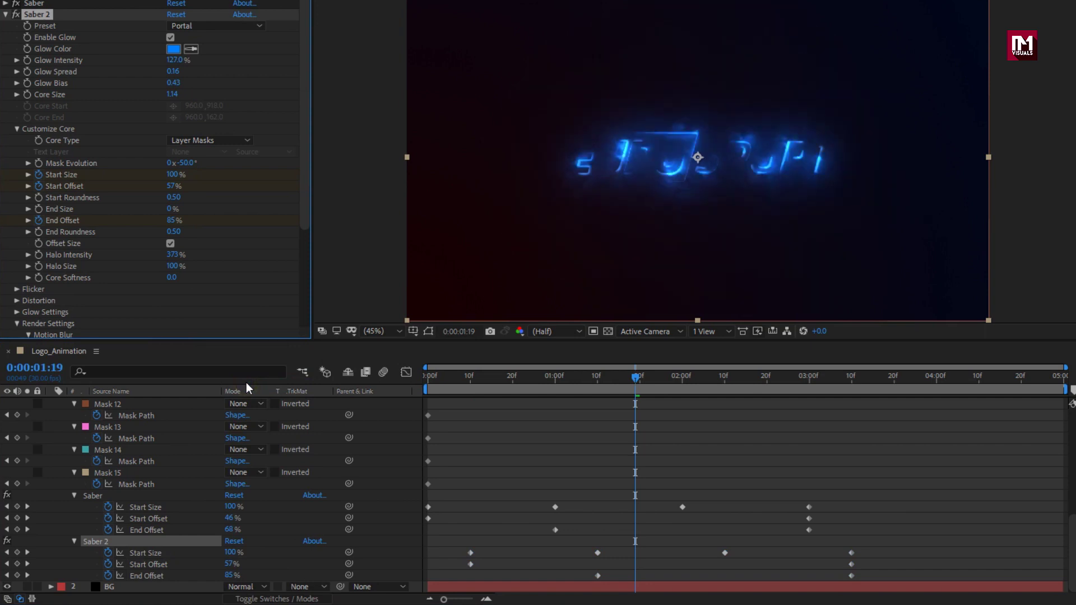
click(171, 50)
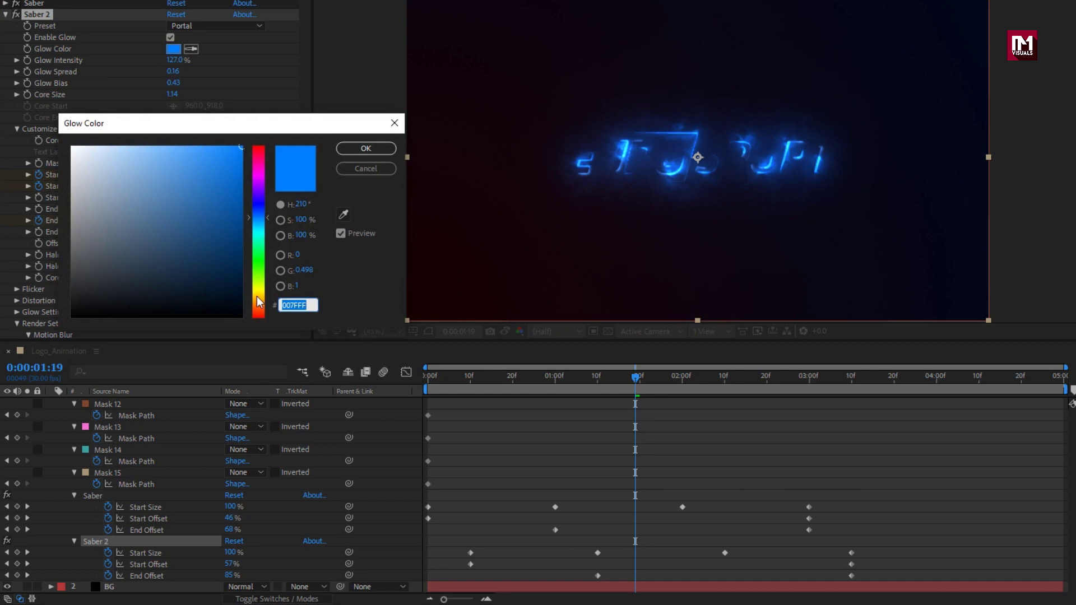
mouse_move(258, 302)
mouse_down()
mouse_move(260, 322)
mouse_move(260, 308)
mouse_up()
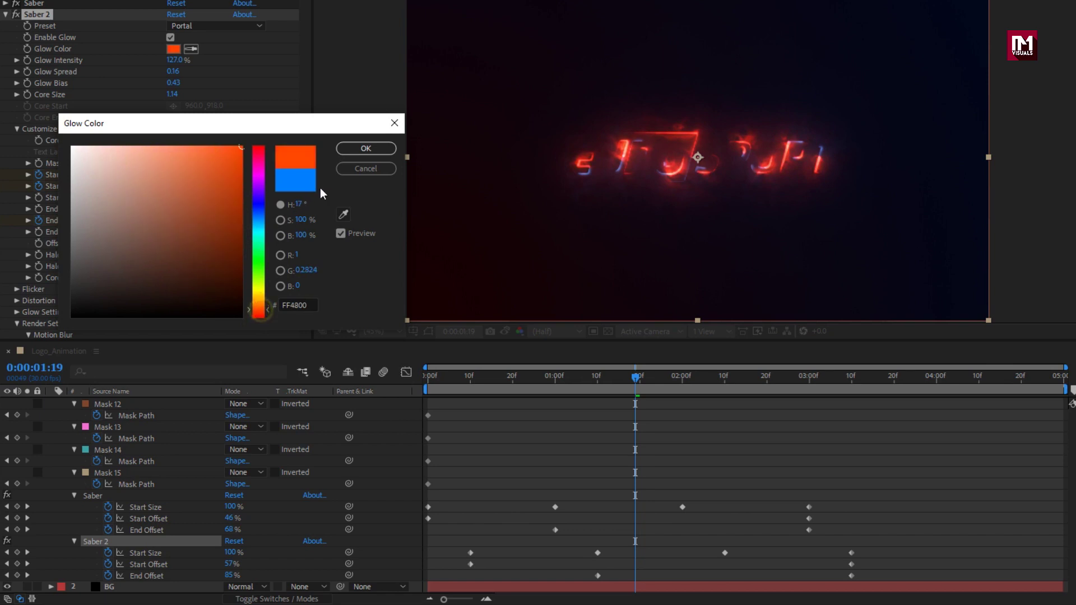
click(350, 148)
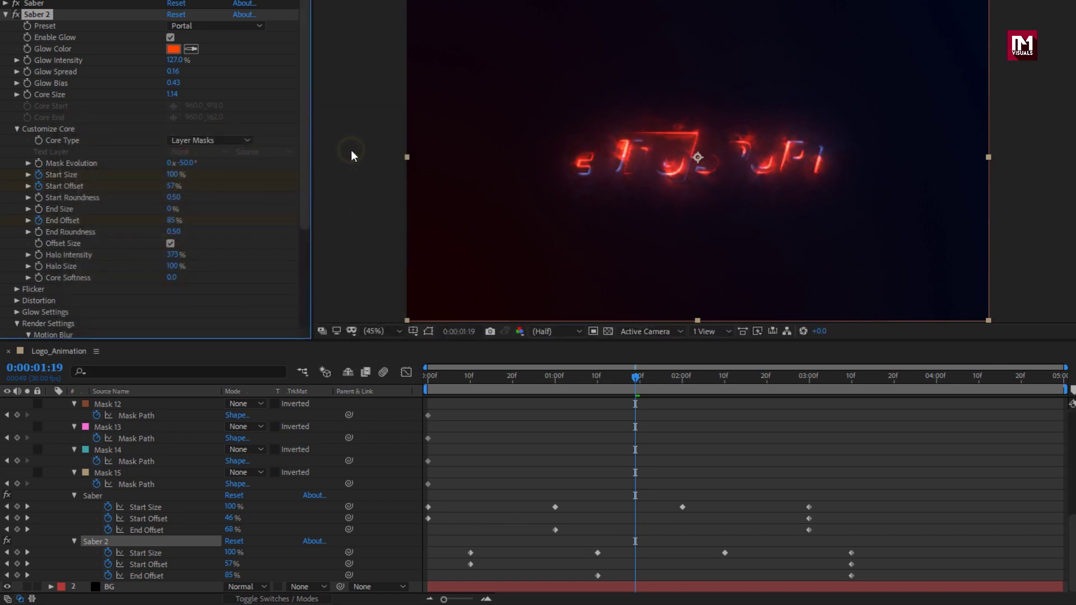
Step: Set Saber 2's Glow Intensity to 170% and Glow Bias to 0.30
click(174, 59)
text(170)
key(Return)
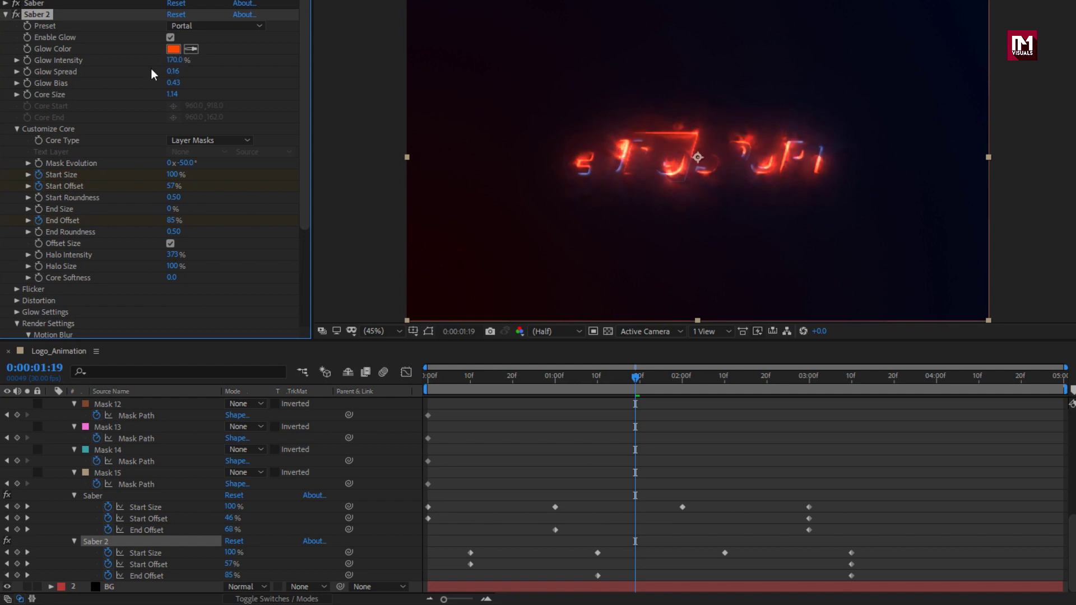
click(174, 83)
text(0.3)
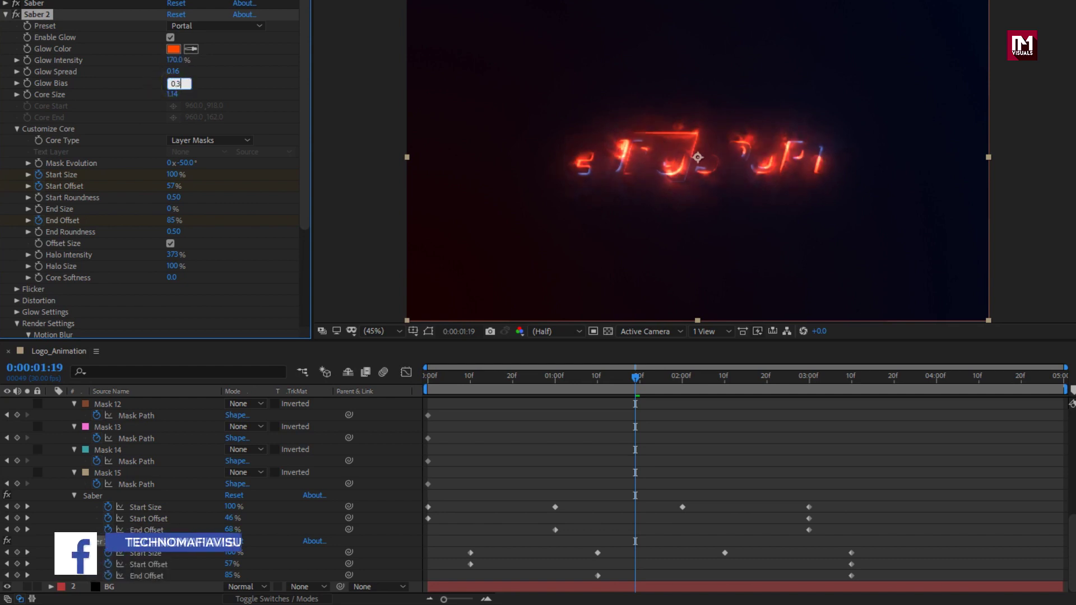
key(Return)
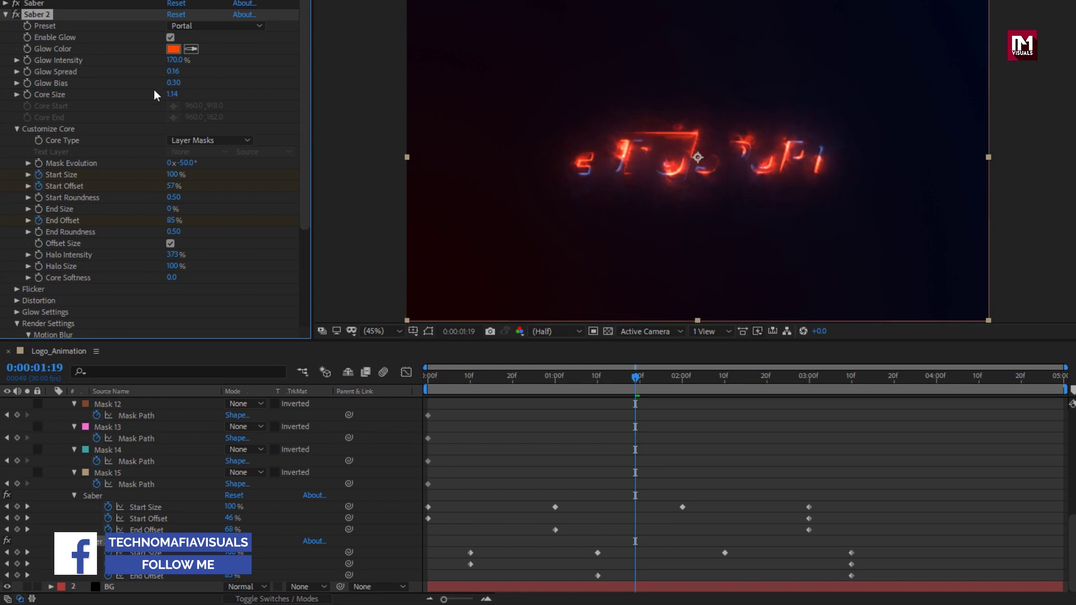
Step: Set Saber 2's Core Size to 0.15
click(173, 95)
text(0)
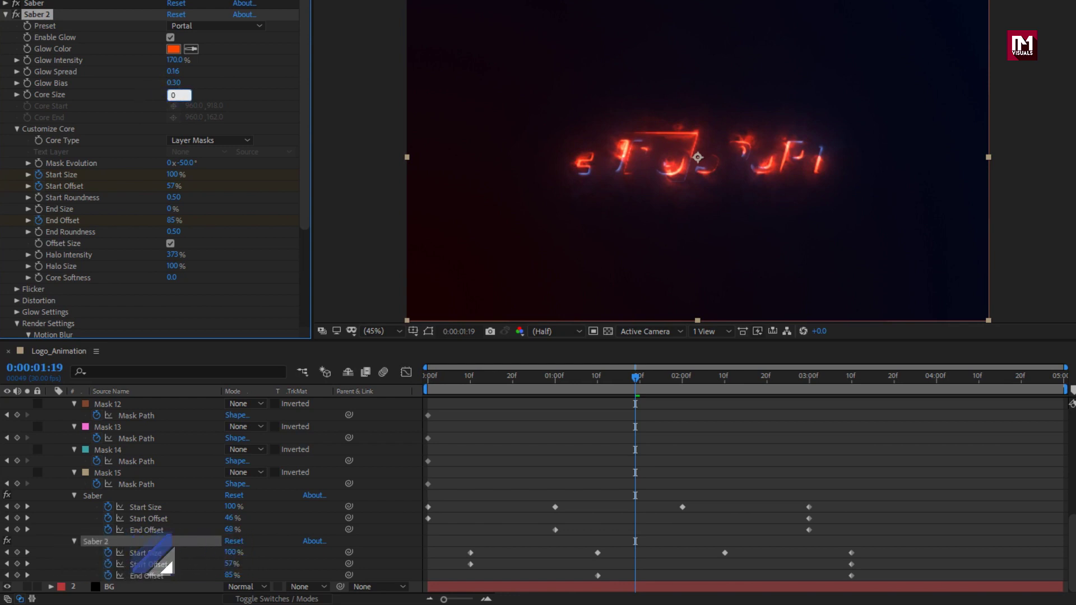
text(.15)
key(Return)
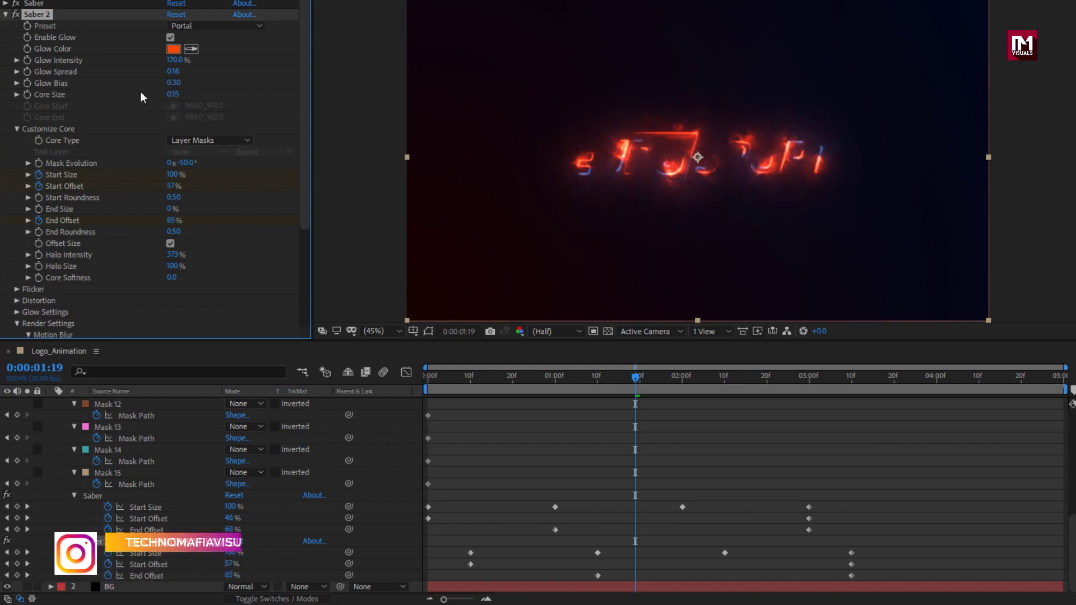
Step: Scrub the timeline to check both glows, ending at 0:00:01:24, and set Saber 2's Core Size to 0.50
click(663, 379)
click(702, 382)
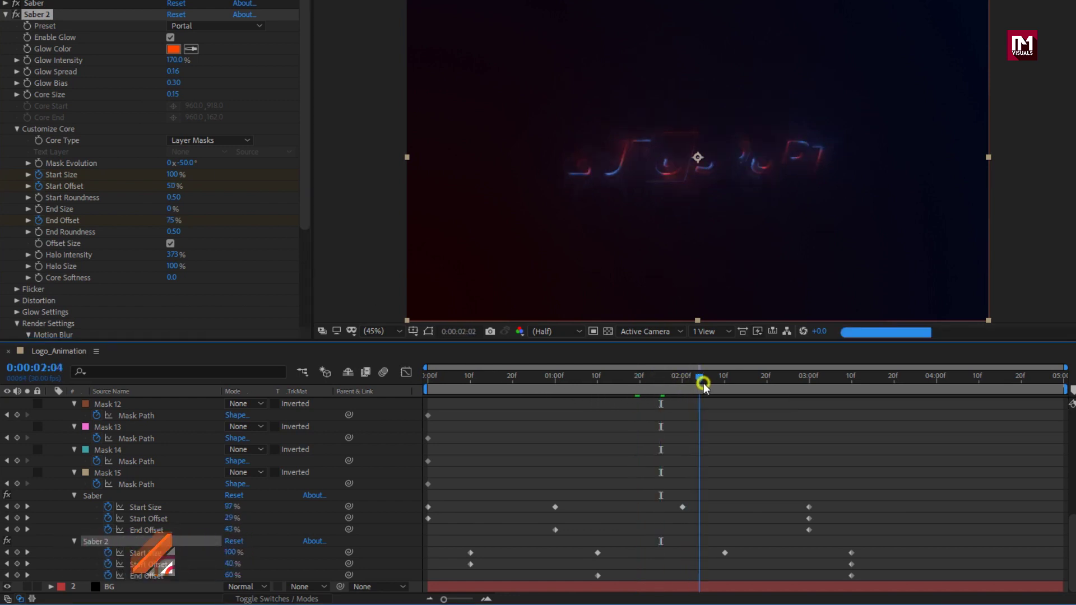
click(534, 381)
click(516, 377)
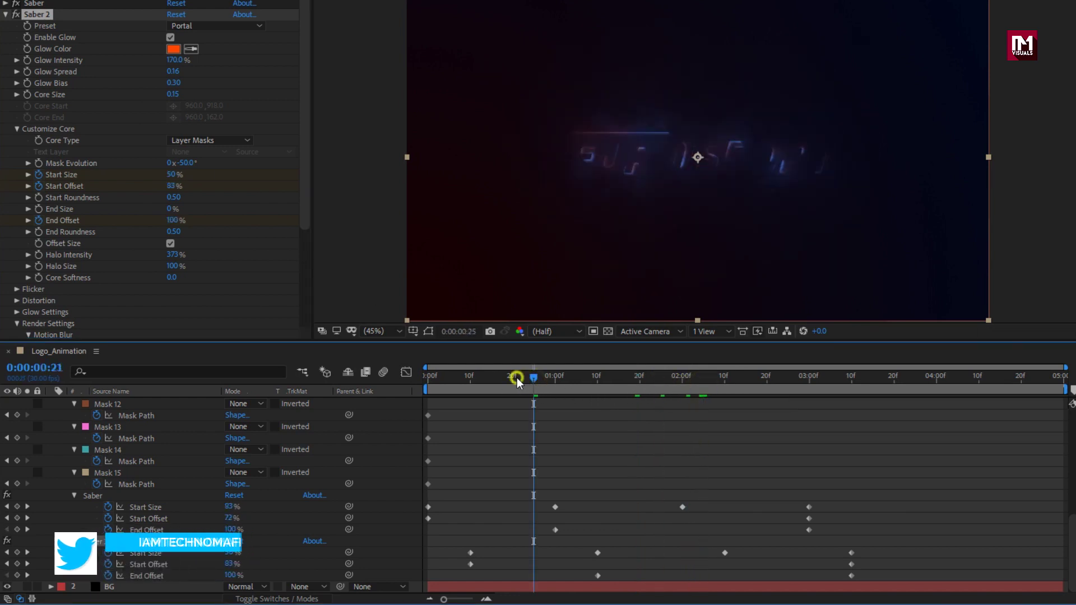
drag(517, 378, 600, 382)
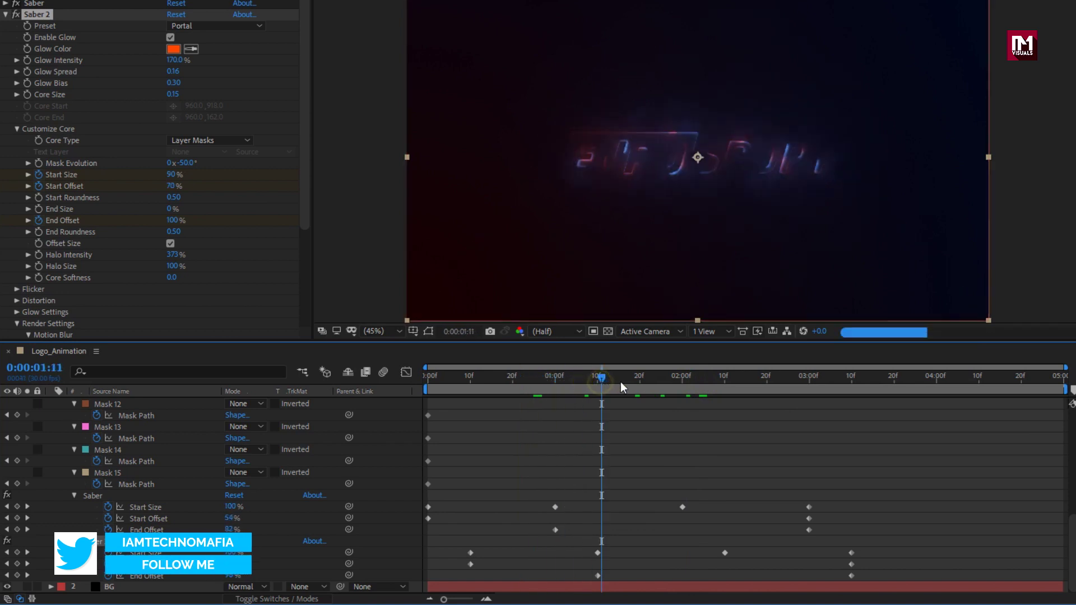
click(620, 381)
click(655, 379)
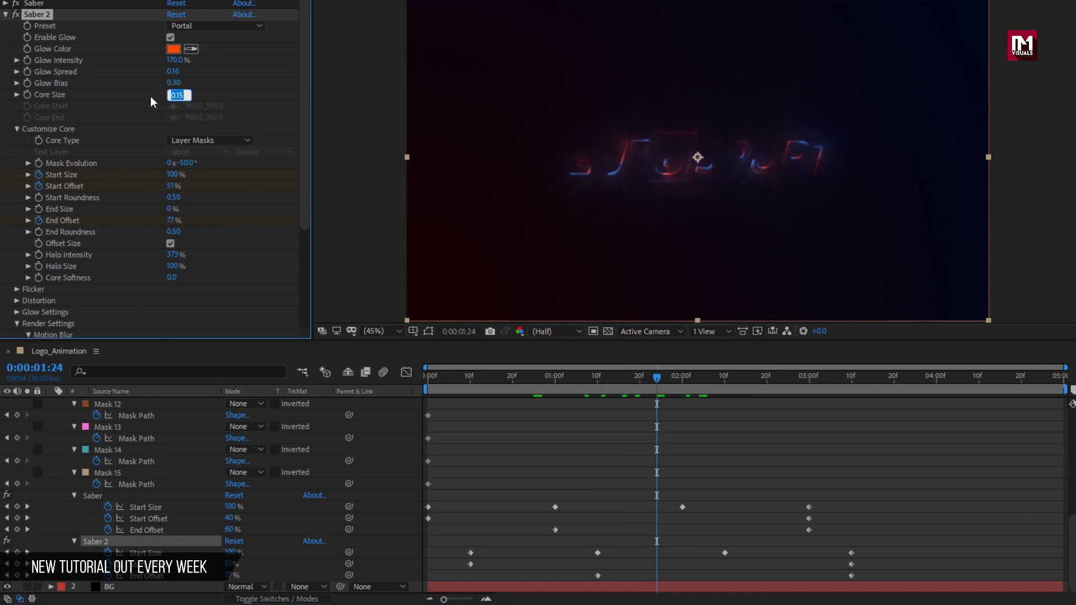
text(0)
key(Return)
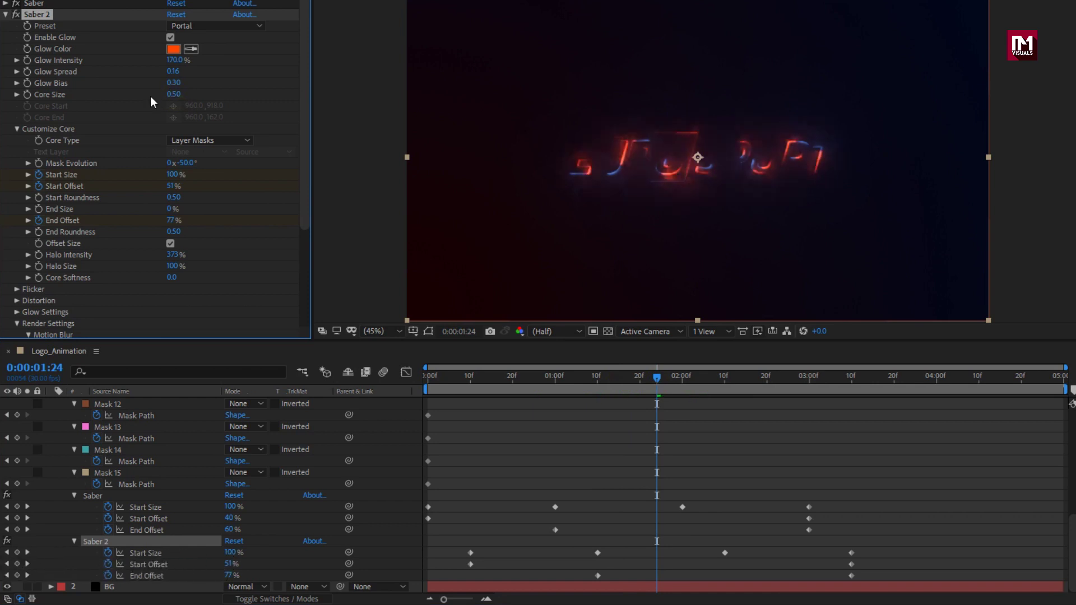
Step: Duplicate the Saber 2 effect and expand the copy's Customize Core properties in the timeline to show its keyframes
click(5, 82)
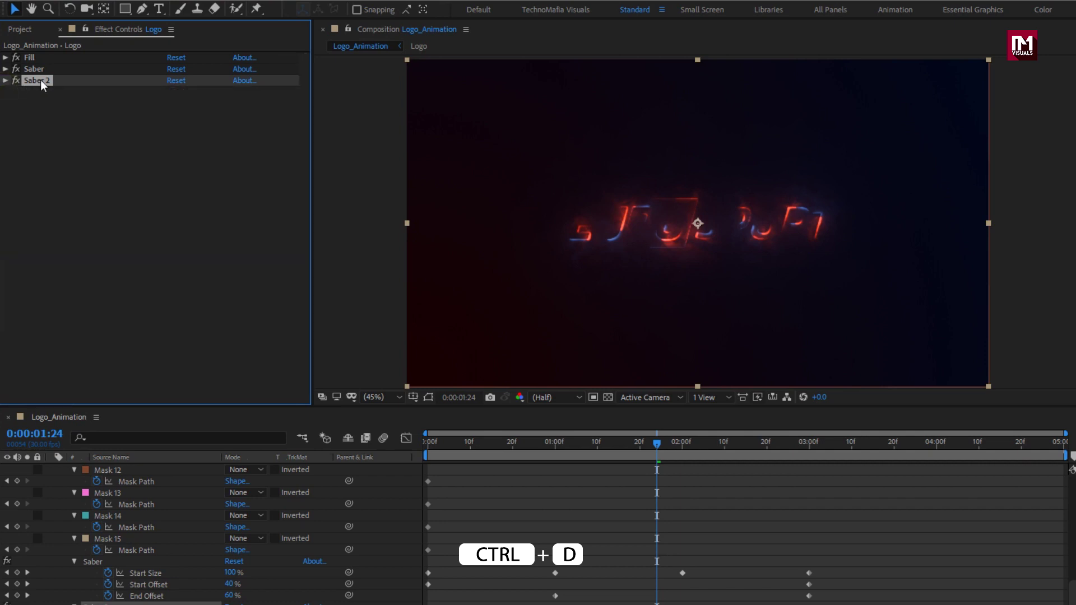
key(ctrl+d)
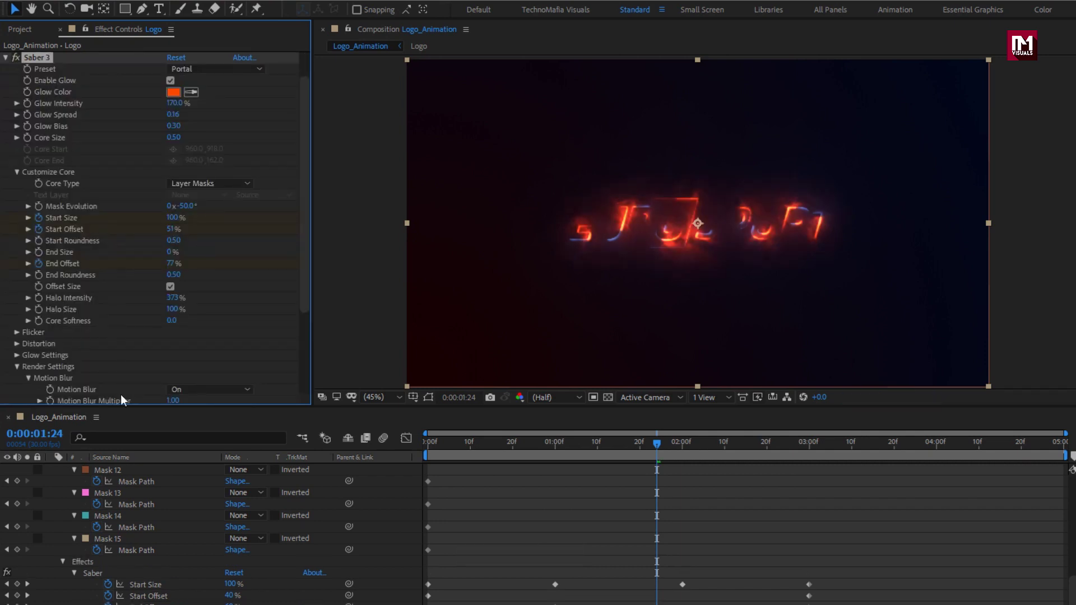
scroll(124, 462, down, 1)
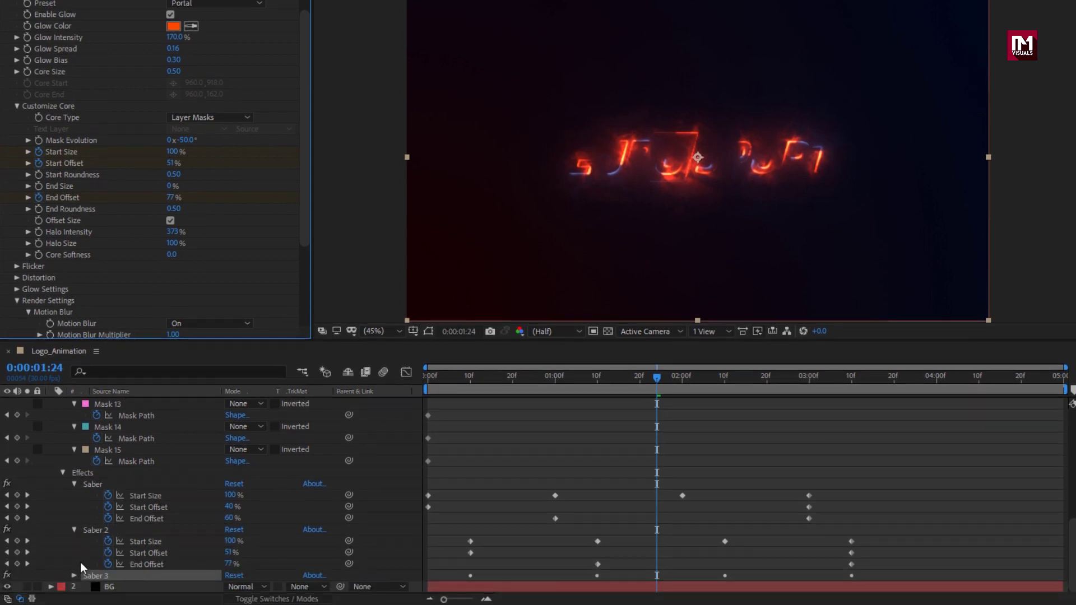
click(95, 576)
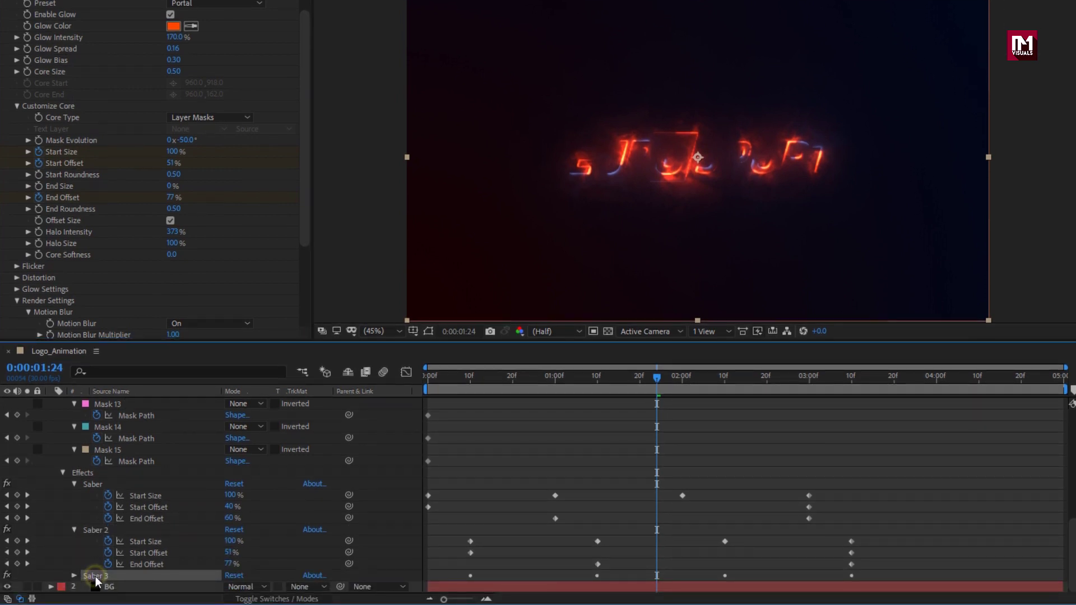
click(73, 576)
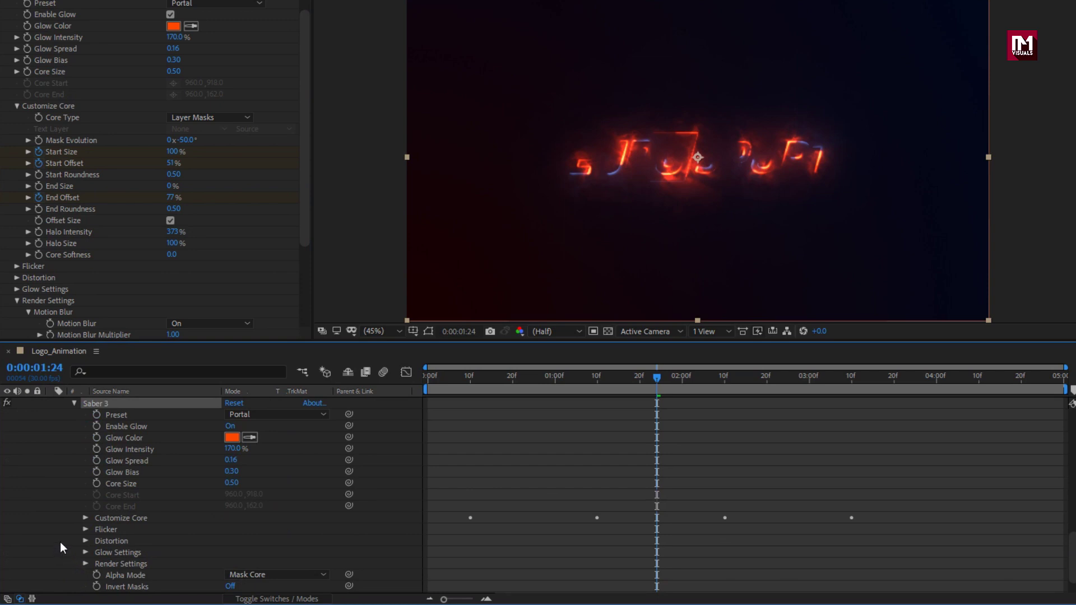
scroll(62, 548, down, 1)
click(85, 485)
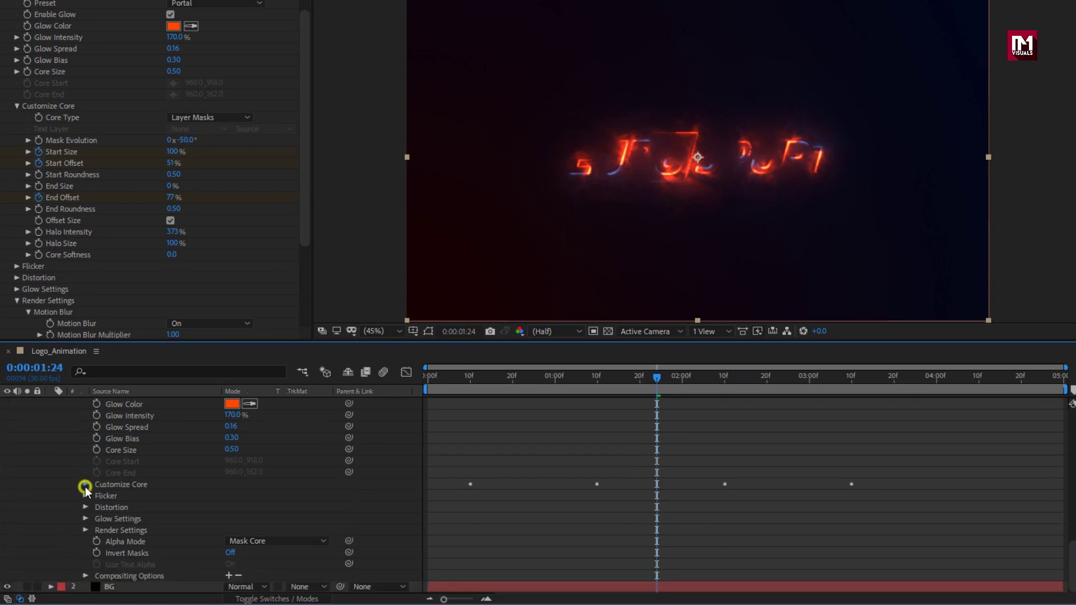
scroll(85, 486, down, 1)
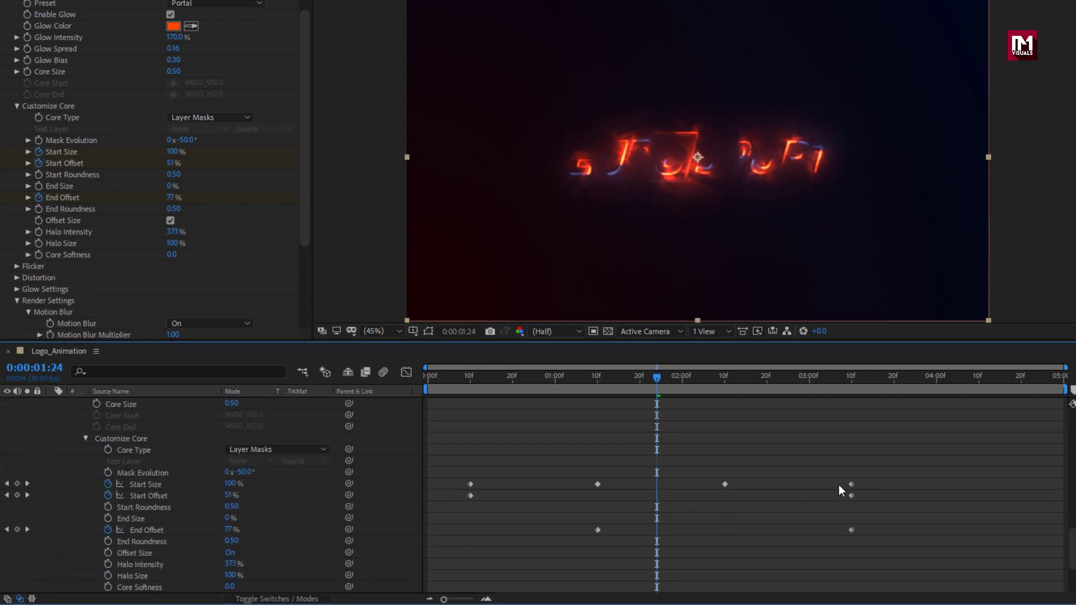
Step: Shift all of Saber 3's Start Size, Start Offset and End Offset keyframes so the first ones start at 0:00:01:00
drag(873, 475, 455, 547)
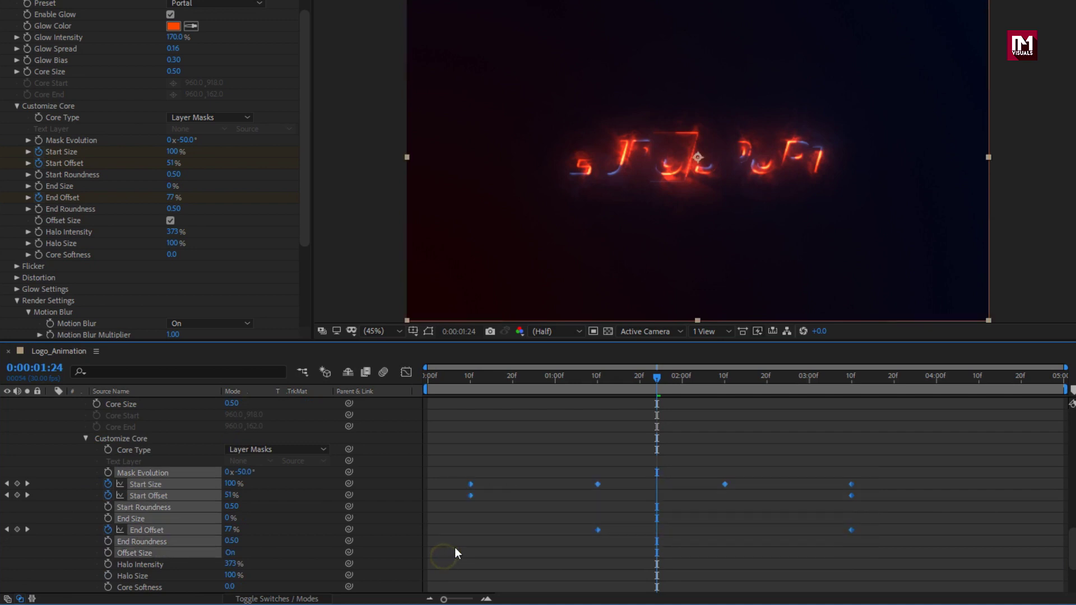
click(556, 382)
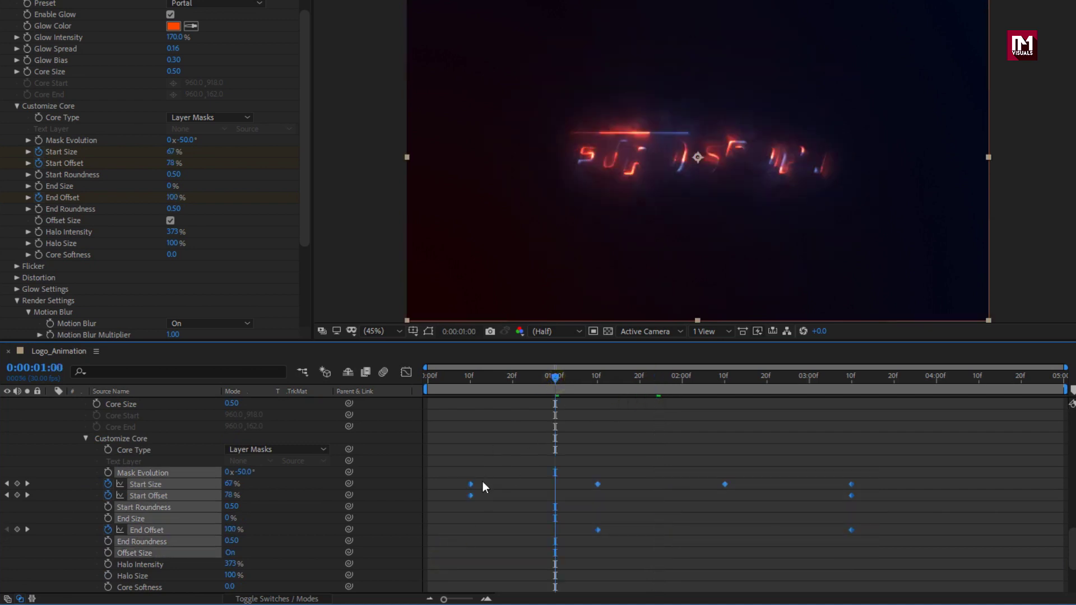
drag(469, 485, 553, 481)
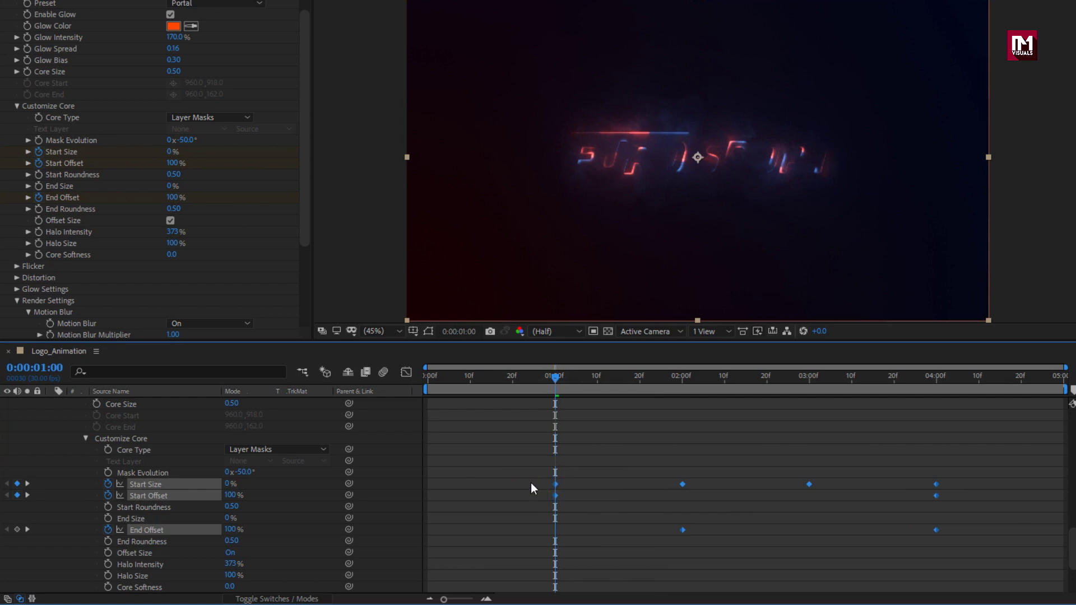
click(763, 381)
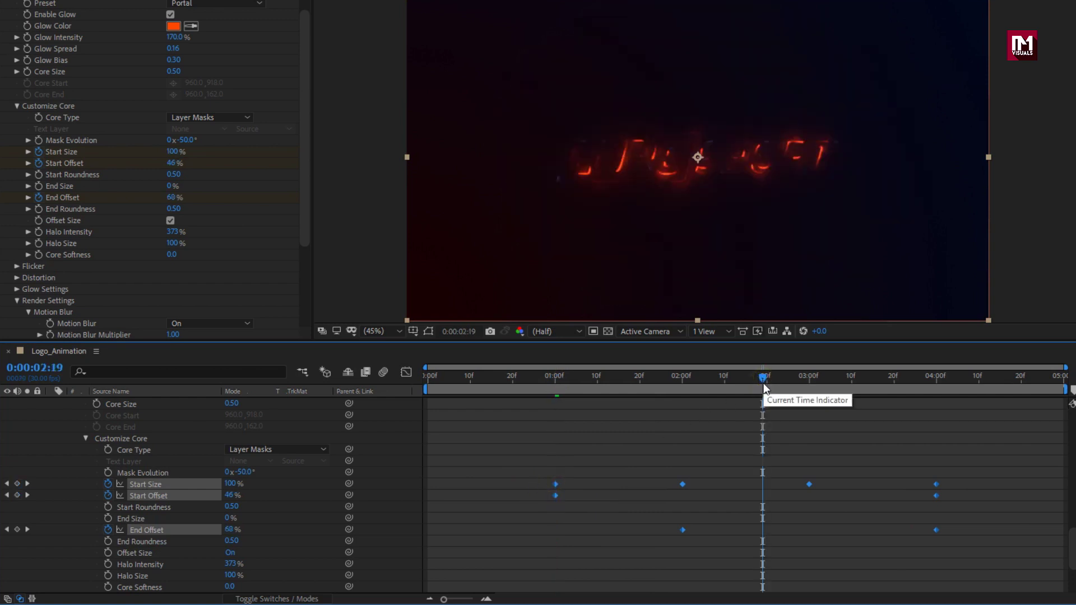
Step: Apply the Myst preset to Saber 3 and set its Glow Color to red
scroll(223, 281, up, 1)
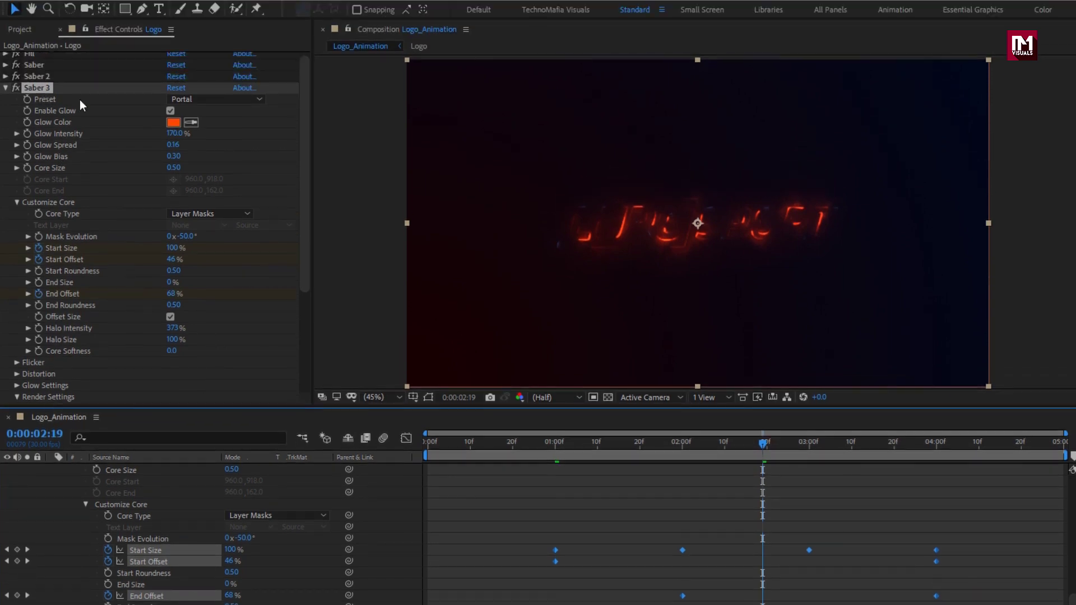
click(205, 100)
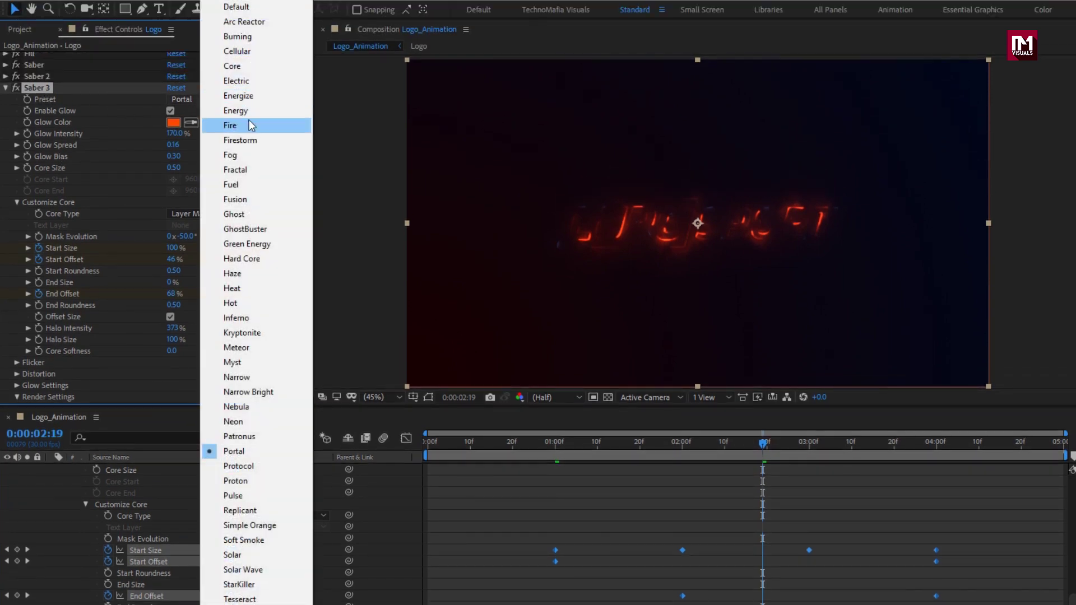
click(245, 361)
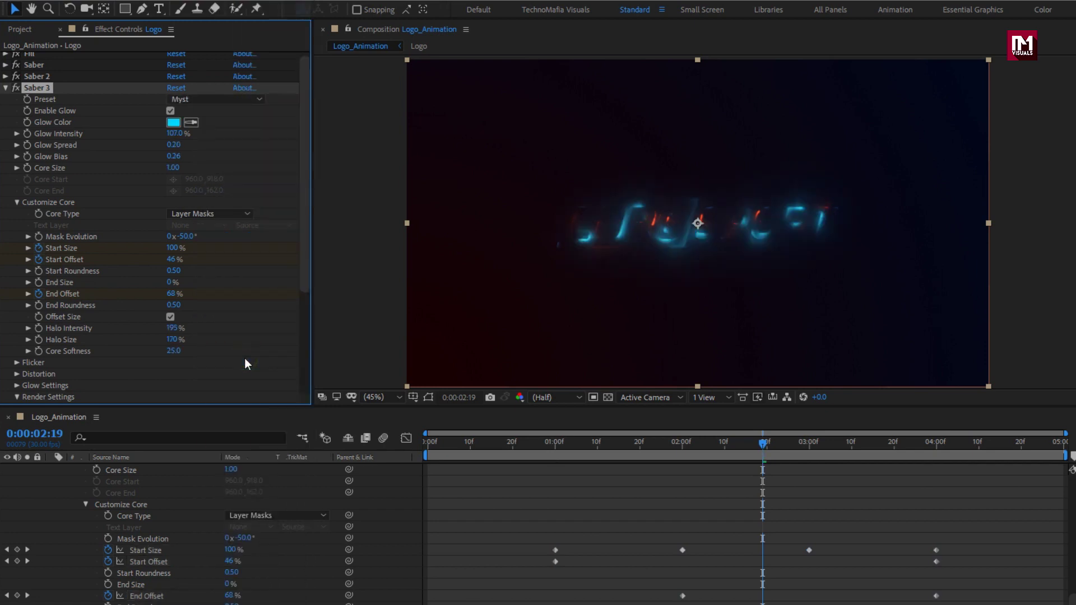
click(174, 124)
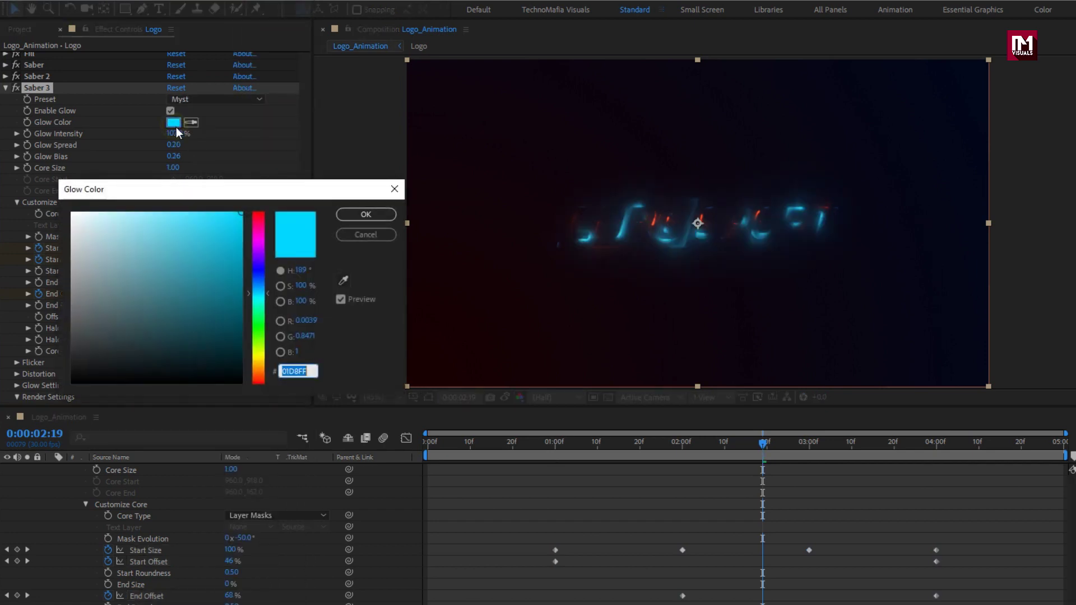
click(259, 214)
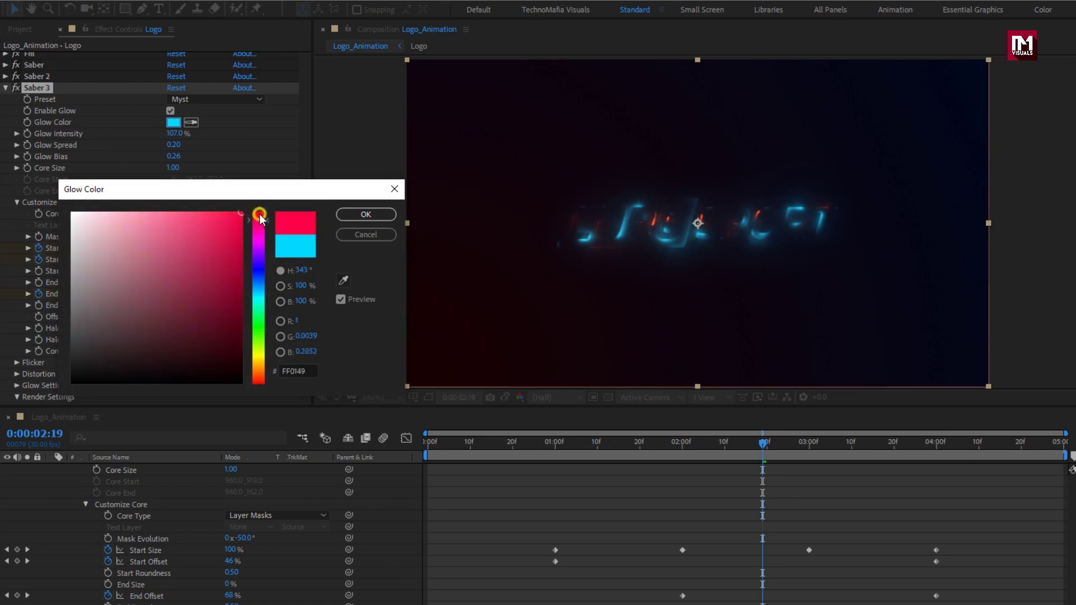
click(362, 214)
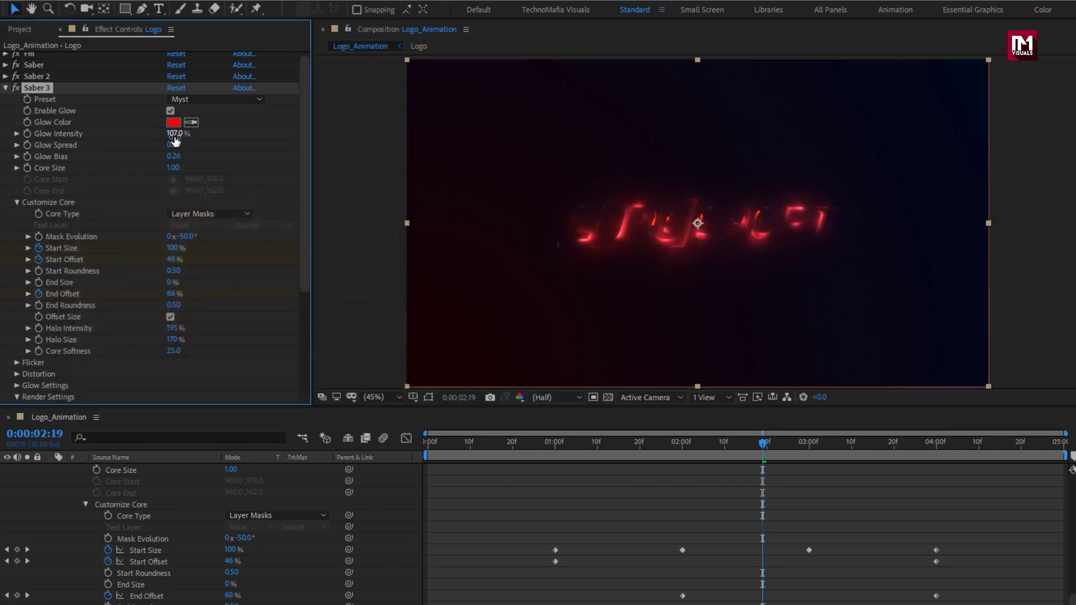
Step: Set Saber 3's Glow Intensity to 27% and scrub through the timeline to 0:00:03:15 to check the glow
text(27)
key(Return)
click(585, 444)
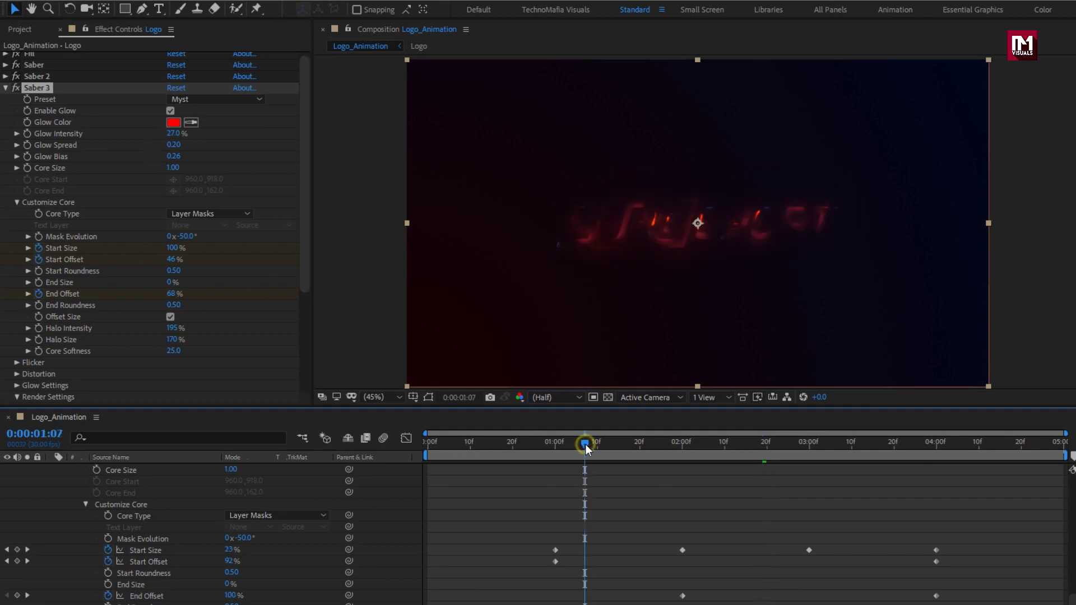
click(614, 446)
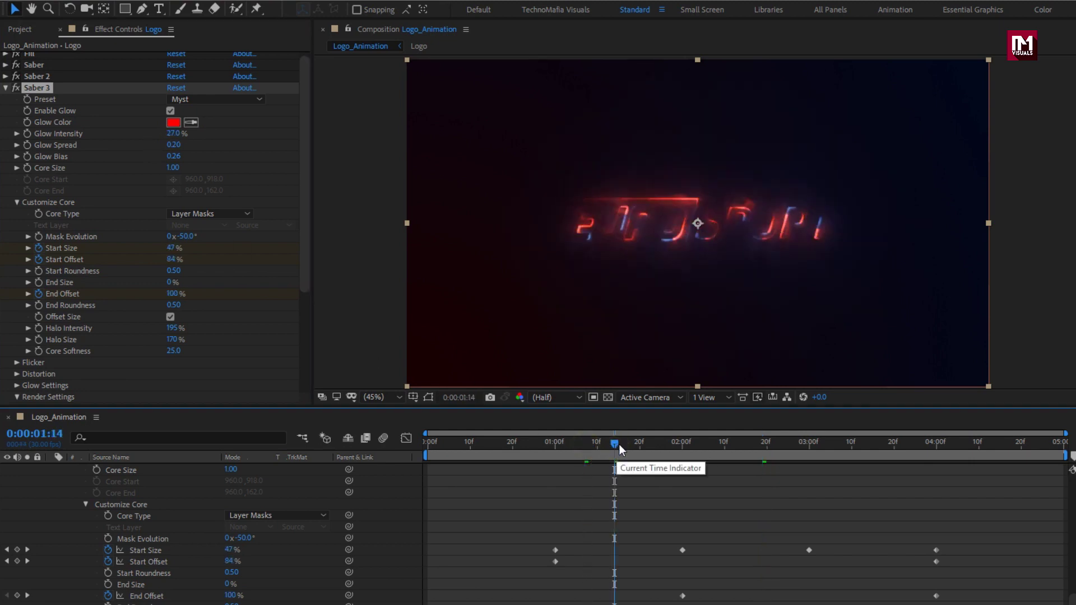
click(661, 444)
drag(698, 448, 873, 445)
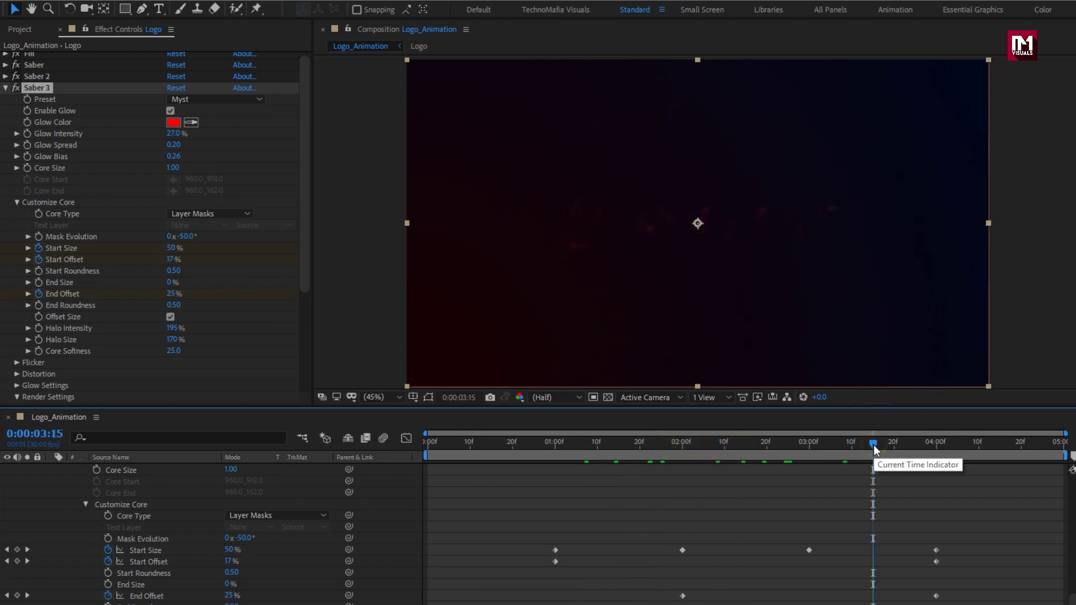
Step: Collapse the Logo layer's properties in the timeline and duplicate the Saber 3 effect
scroll(153, 513, up, 12)
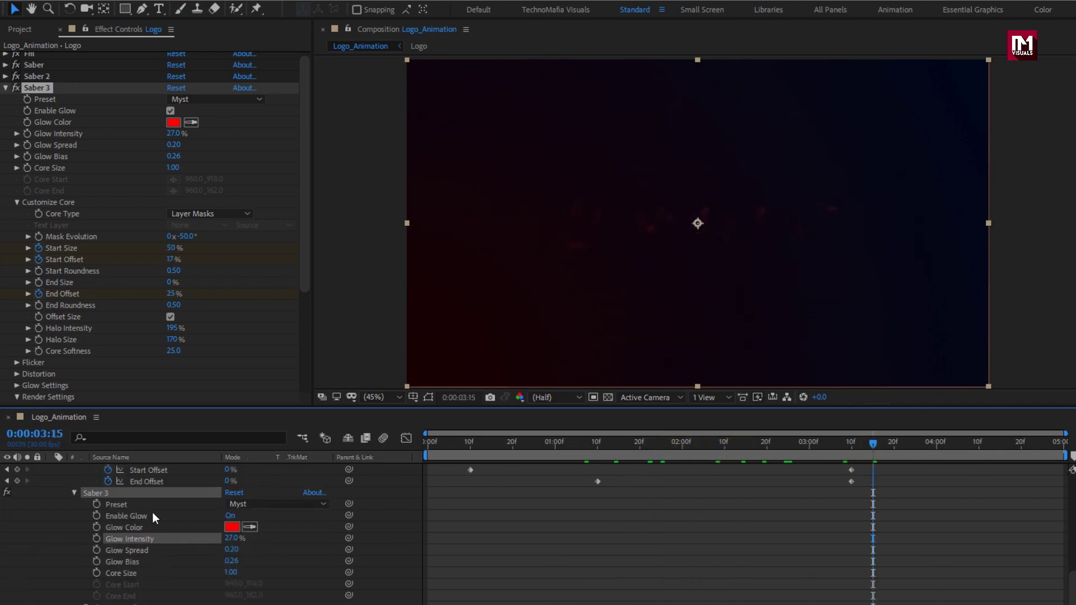
scroll(67, 503, up, 6)
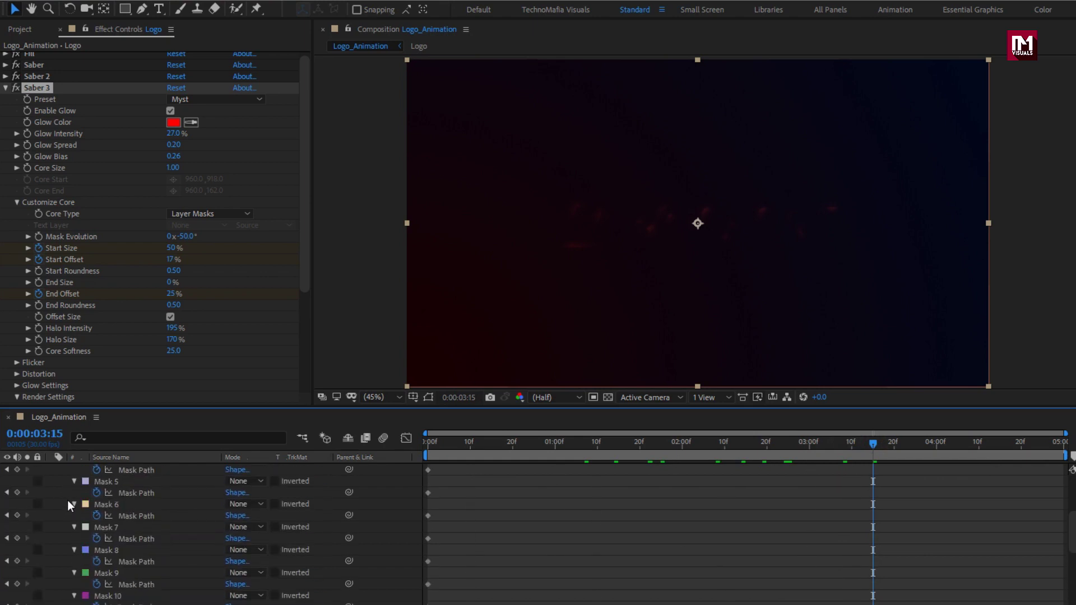
click(52, 469)
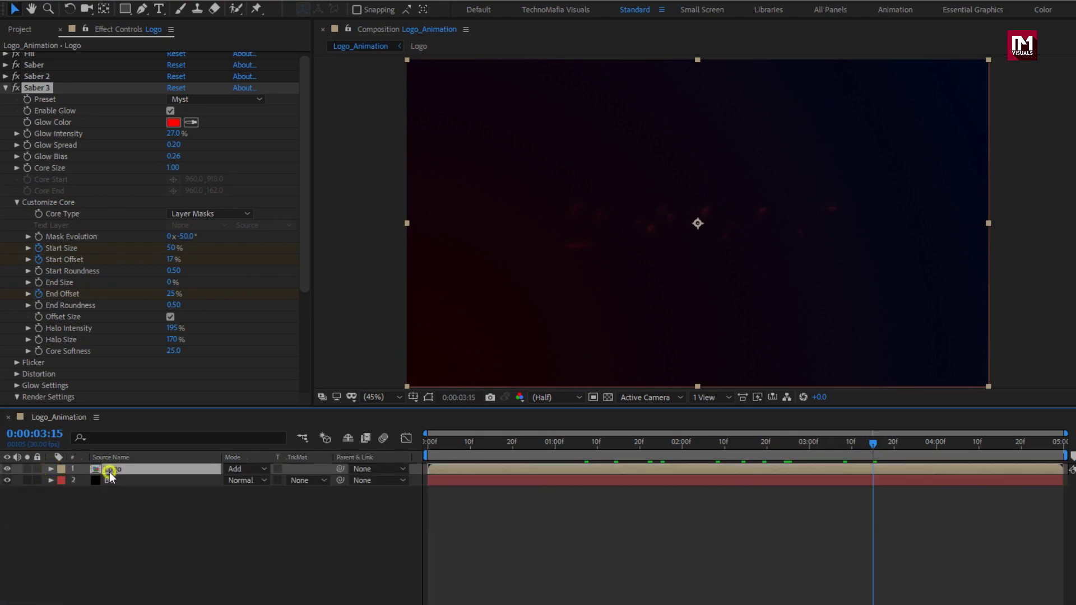
click(109, 472)
click(5, 88)
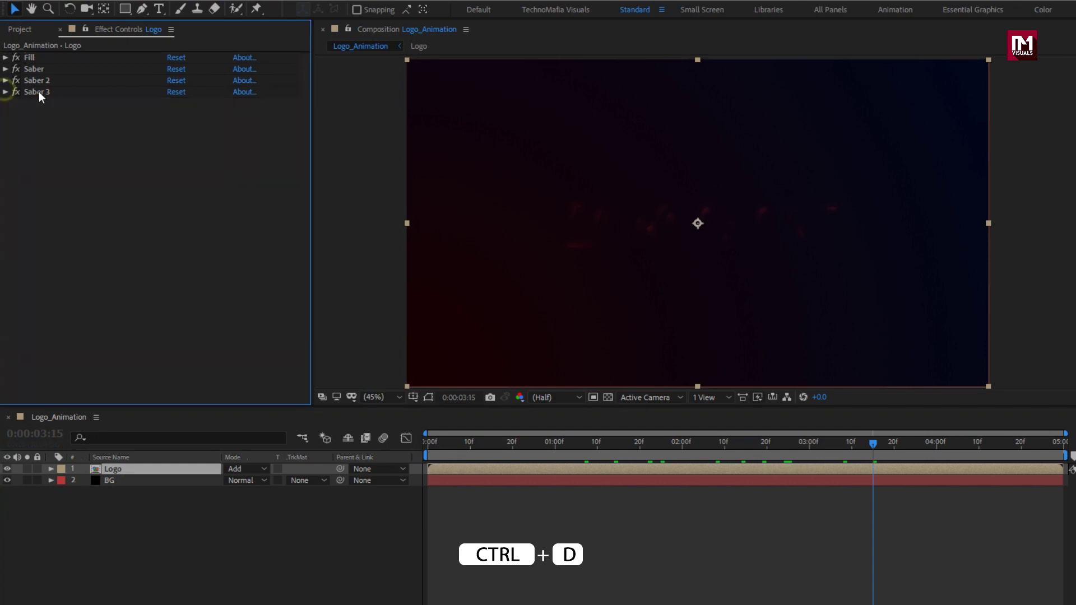
click(36, 92)
key(ctrl+d)
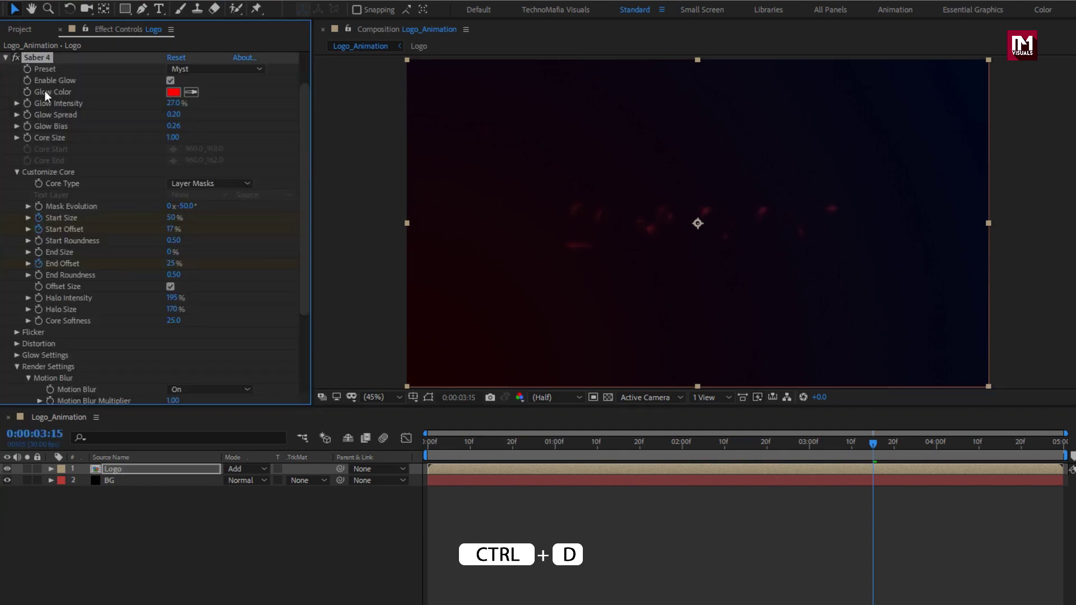
Step: Apply the Narrow Bright preset to Saber 4, viewing the glow at 0:00:02:11
click(728, 451)
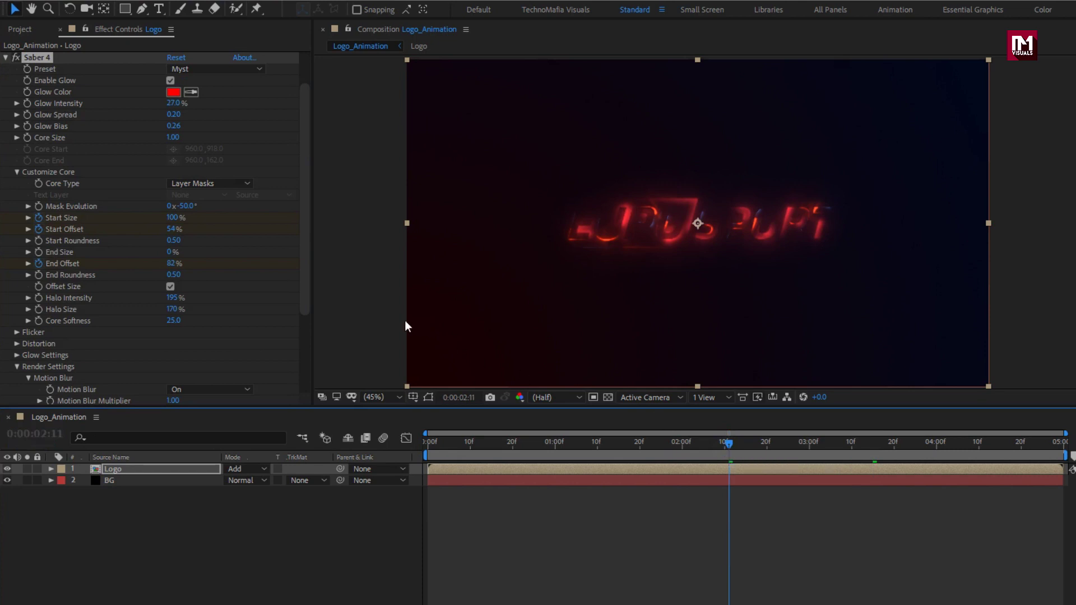
click(204, 69)
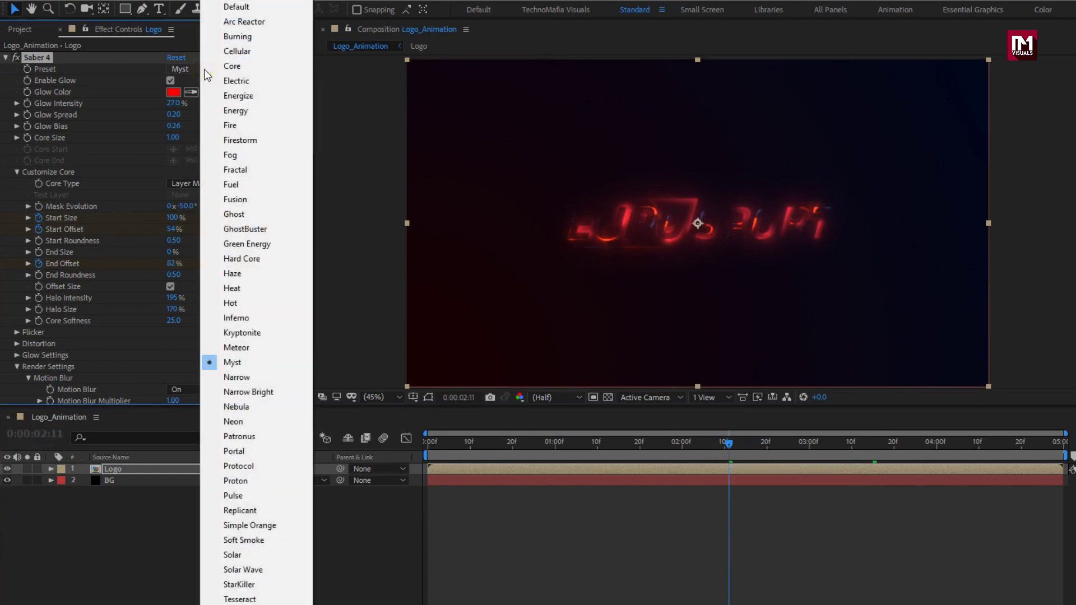
click(269, 393)
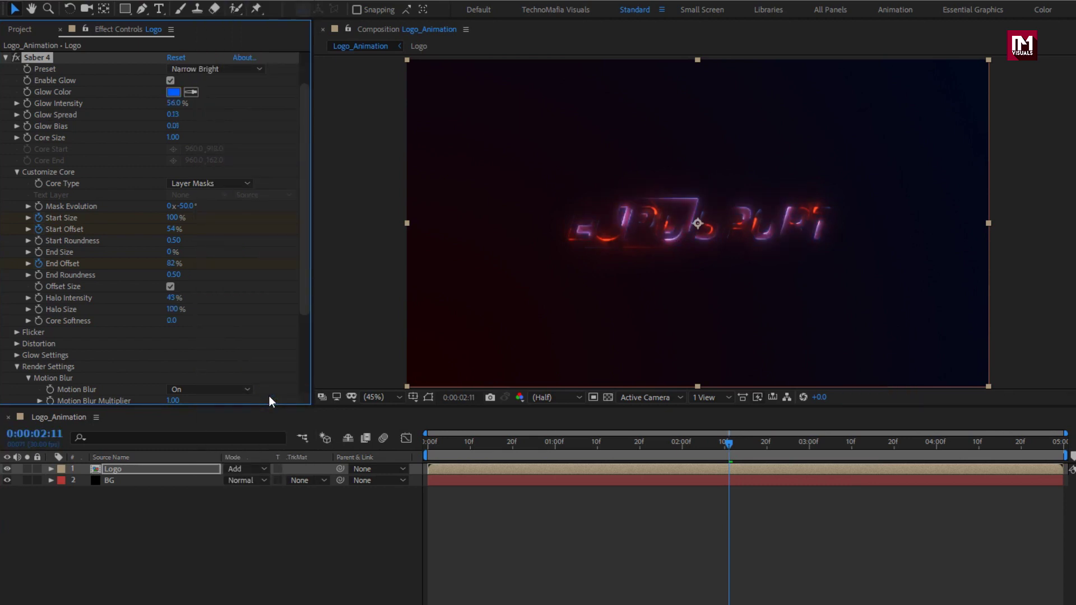
Step: Set Saber 4's Glow Intensity to 50% and check the combined glows at several times, ending at 0:00:01:03
click(173, 104)
text(50)
key(Return)
click(752, 444)
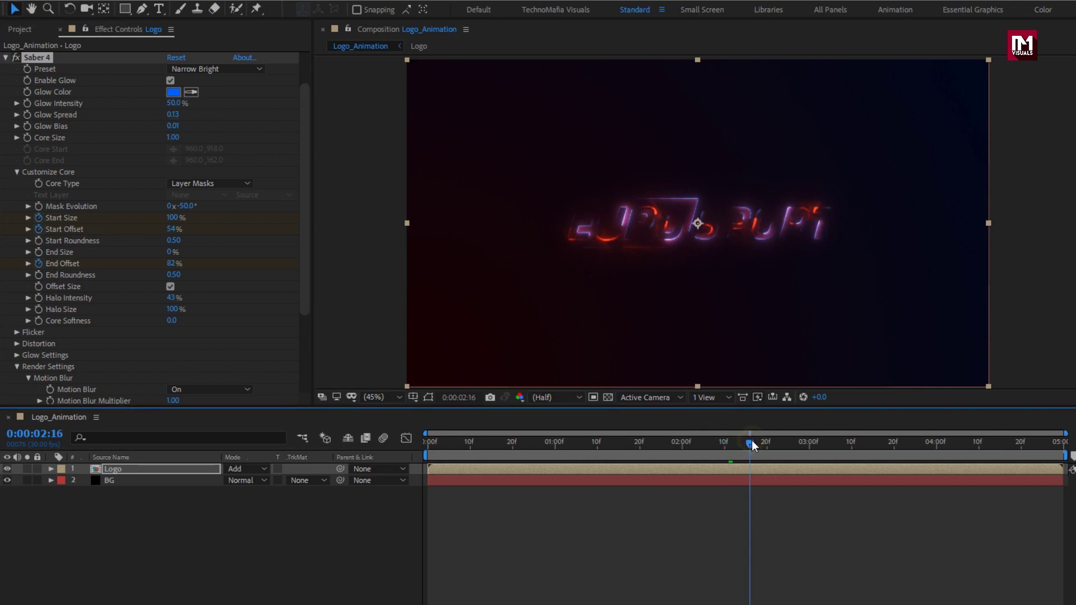
click(808, 443)
click(834, 444)
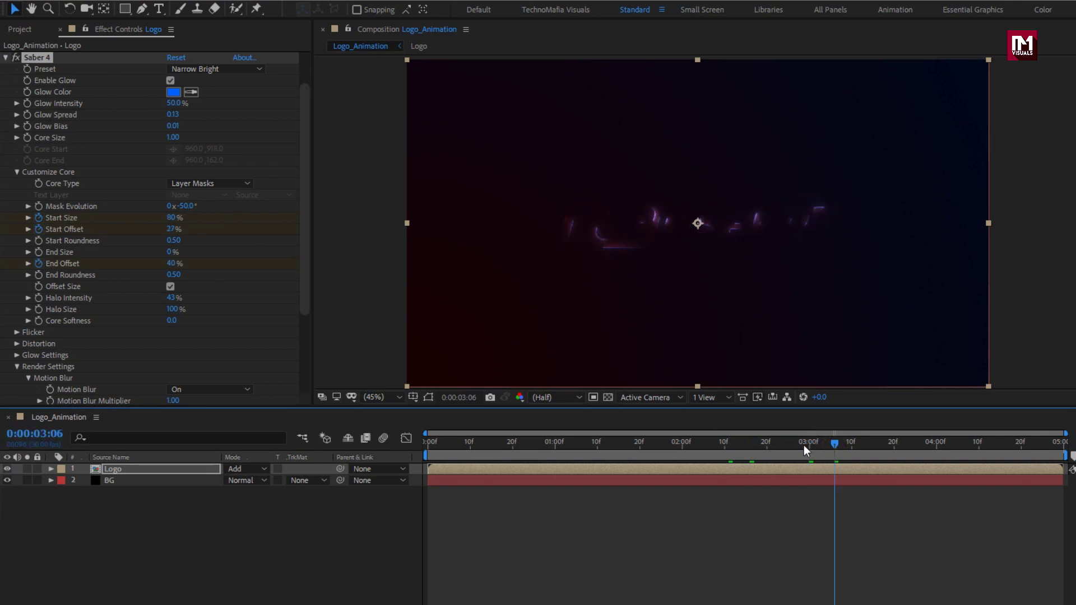
click(569, 451)
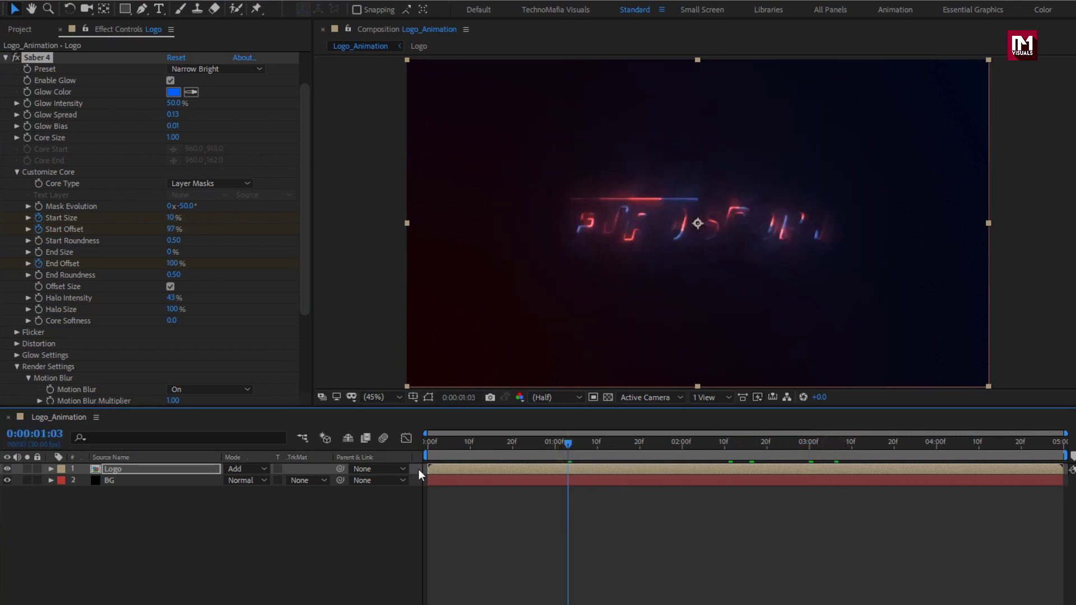
Step: Add the Logo composition from the project as the top layer of Logo_Animation
click(21, 32)
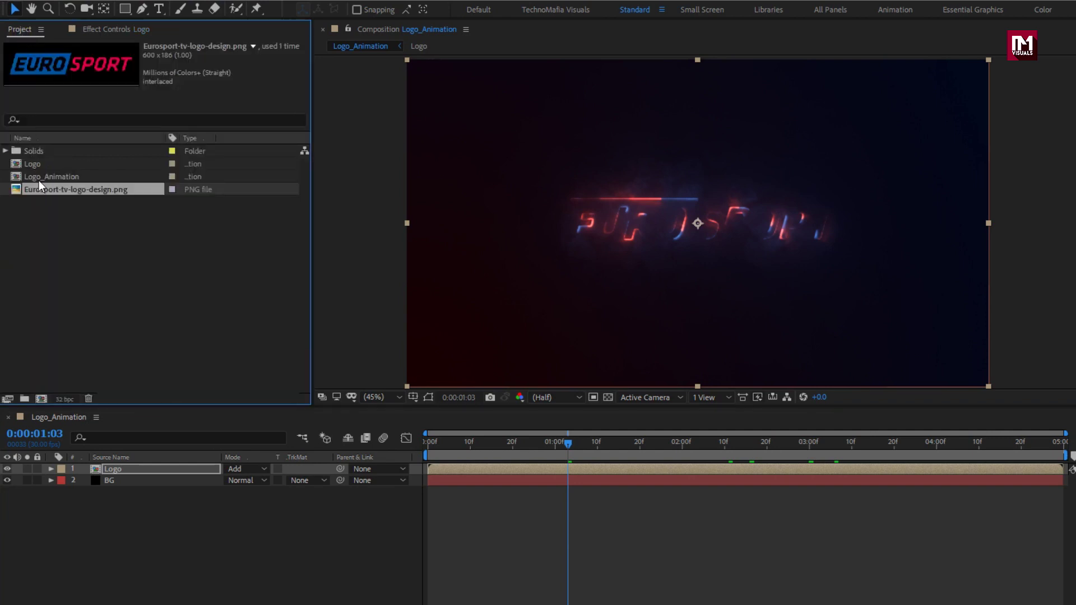
click(35, 165)
drag(60, 212, 129, 465)
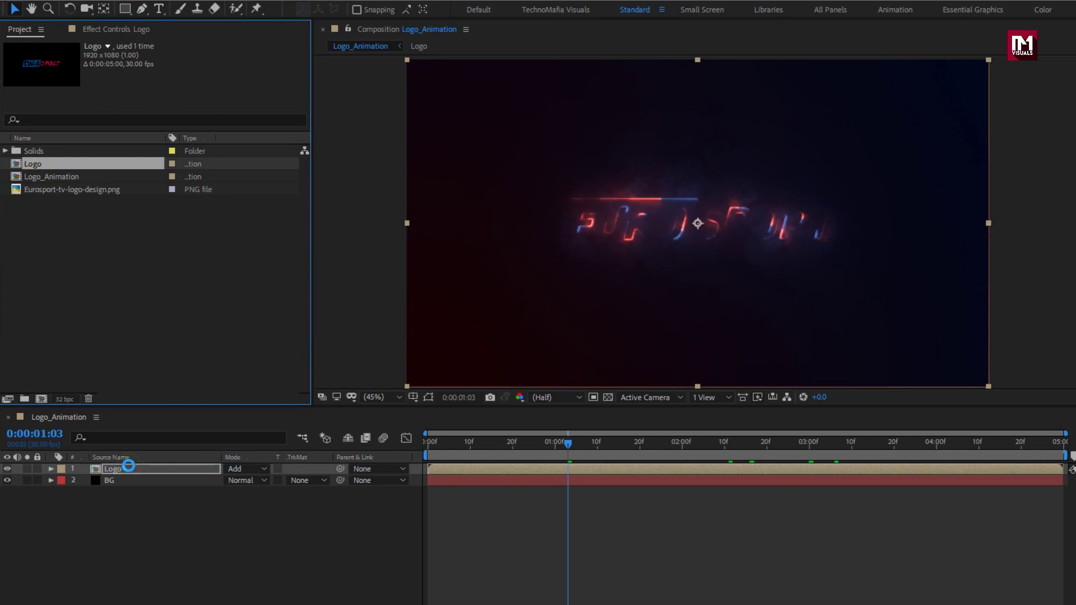
Step: Keyframe the top Logo layer's Opacity from 0% at 0:00:03:00 to 100% at 0:00:04:00, and collapse the layer
key(t)
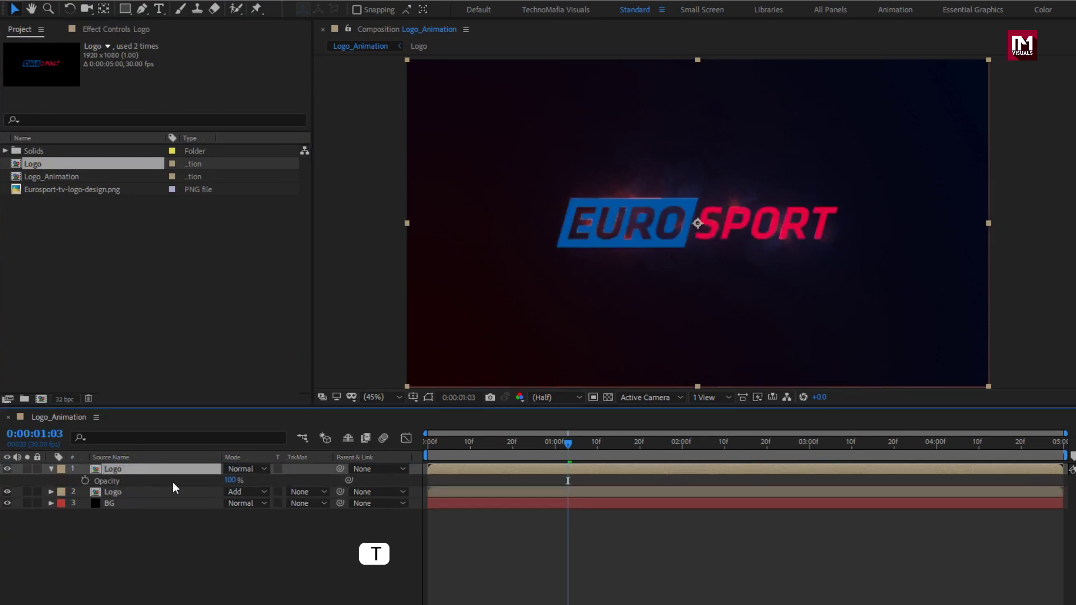
click(808, 449)
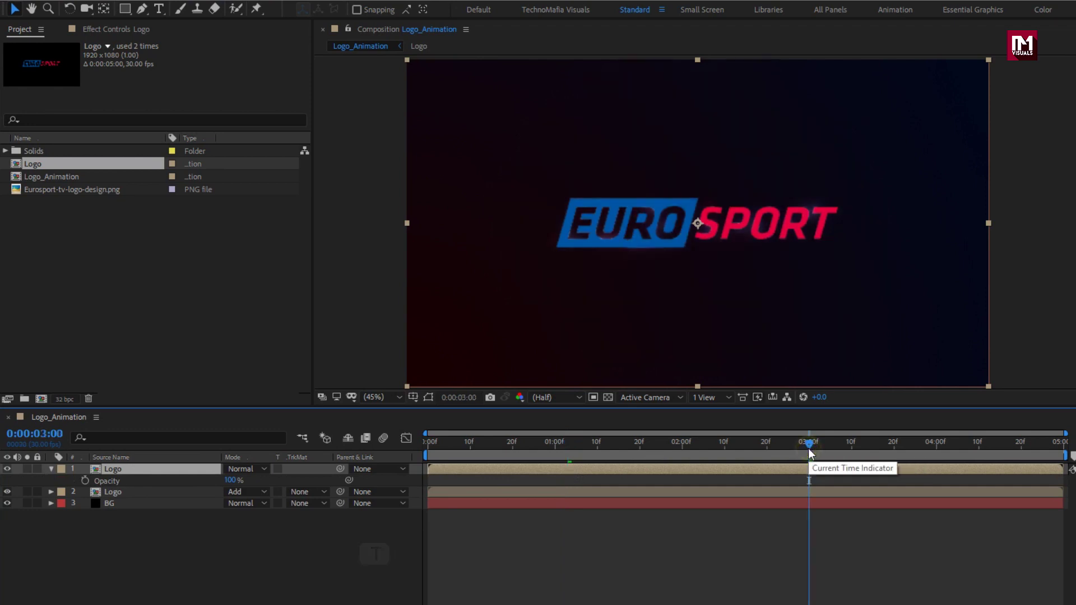
click(84, 481)
drag(231, 488, 106, 492)
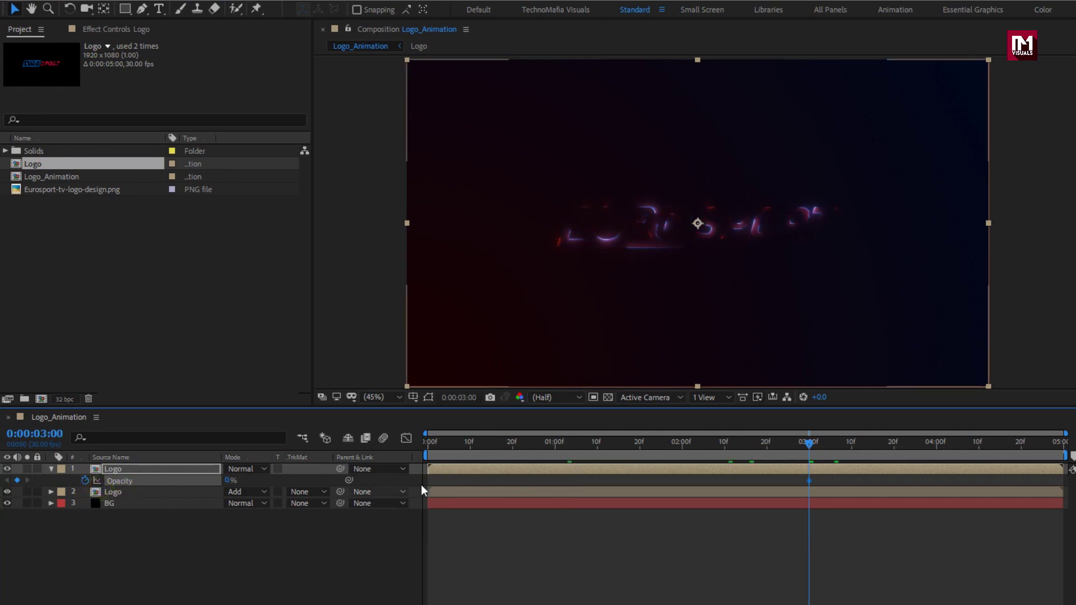
click(937, 447)
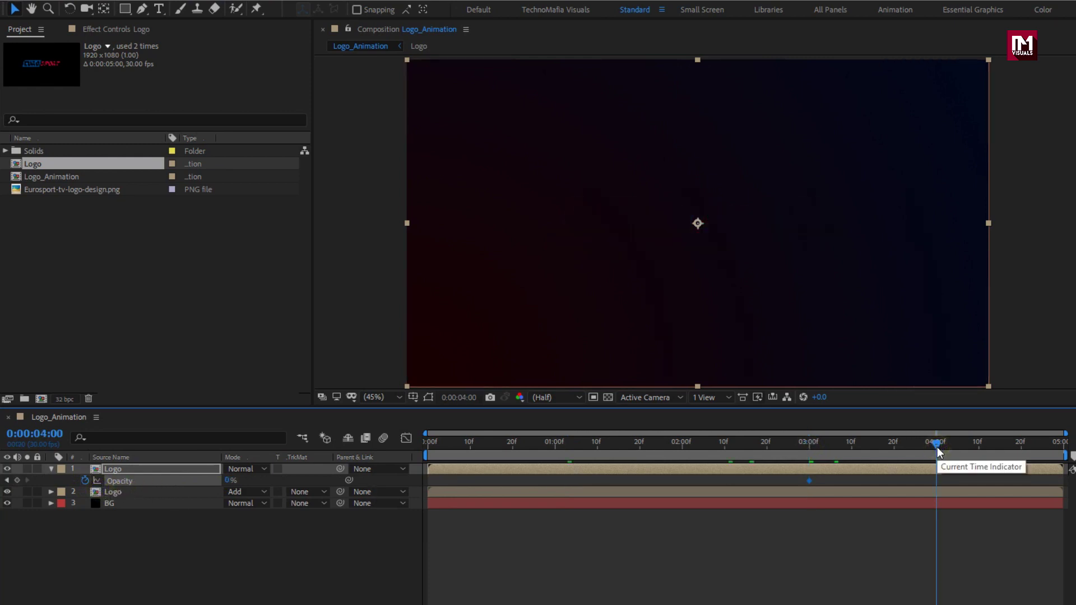
drag(229, 486, 428, 479)
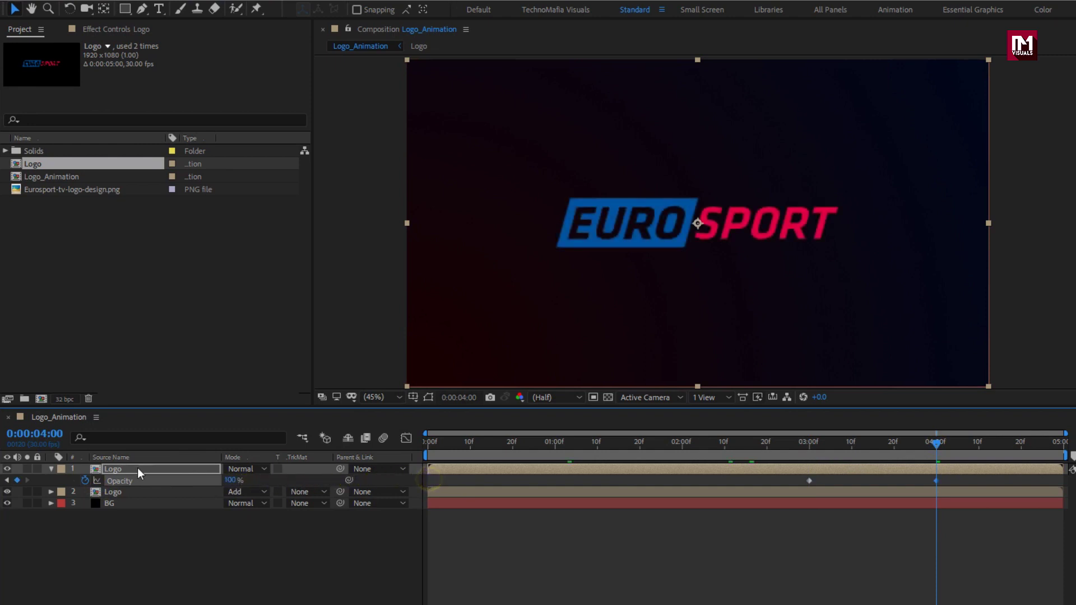
click(51, 470)
Step: Preview the whole logo animation from 0:00:00:00
click(426, 438)
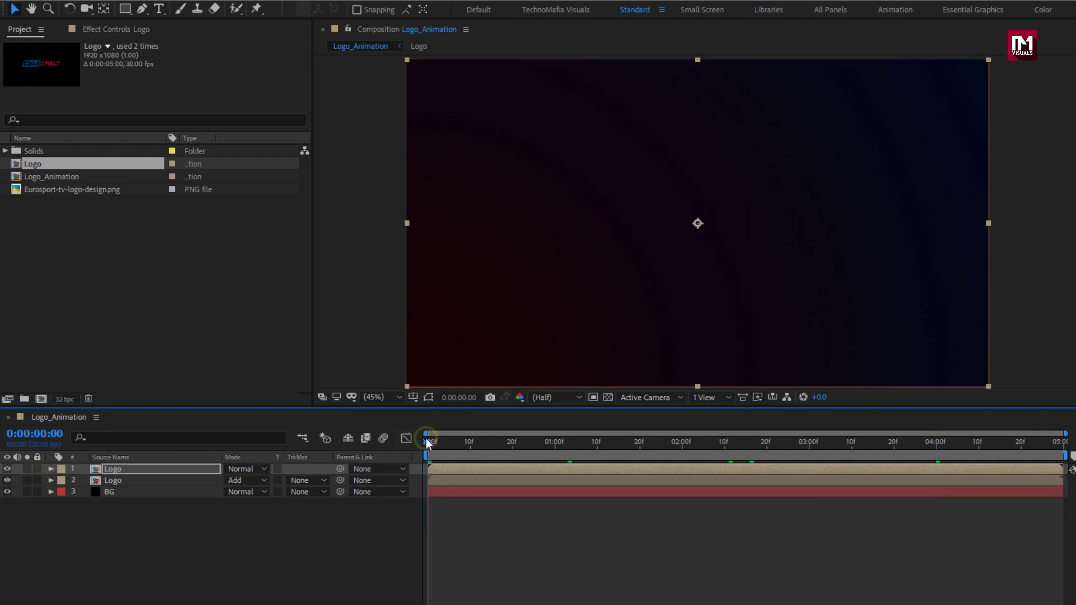
key(space)
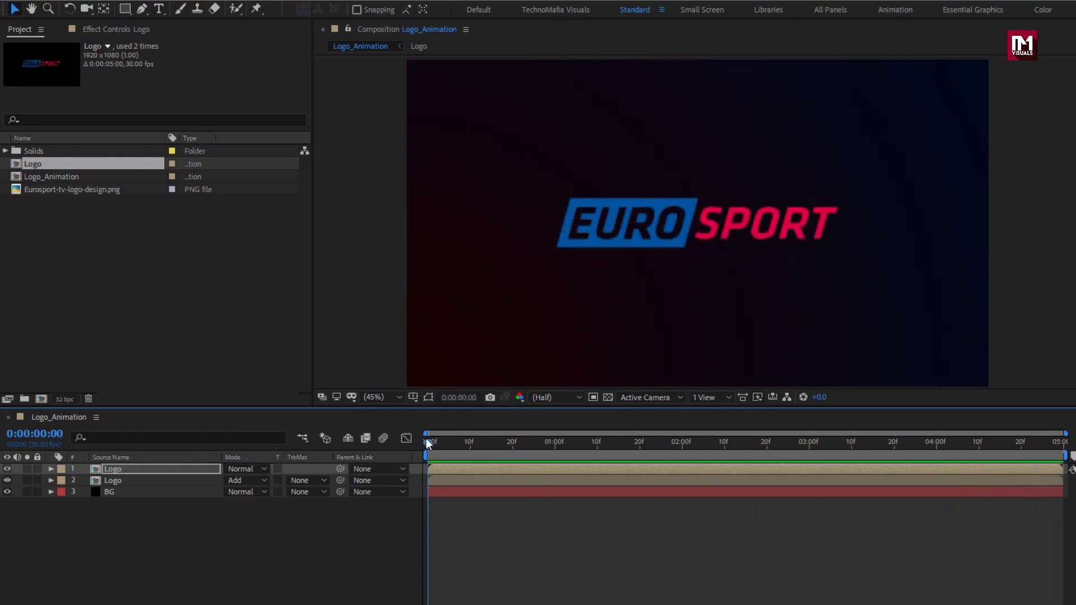
key(space)
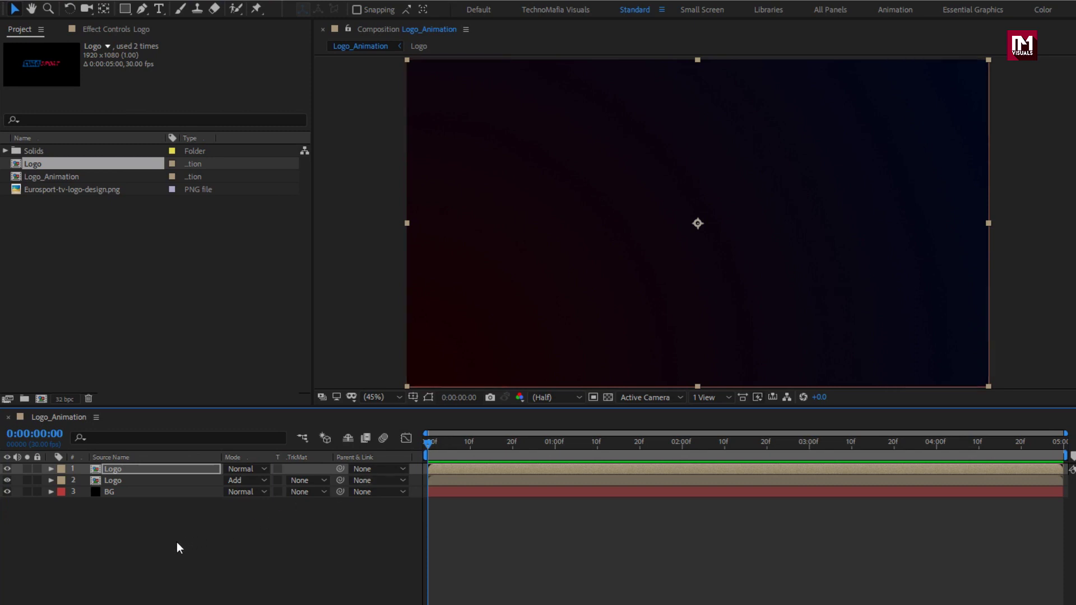
Step: Add a new adjustment layer at the top of the Logo_Animation composition
right_click(177, 543)
mouse_move(218, 397)
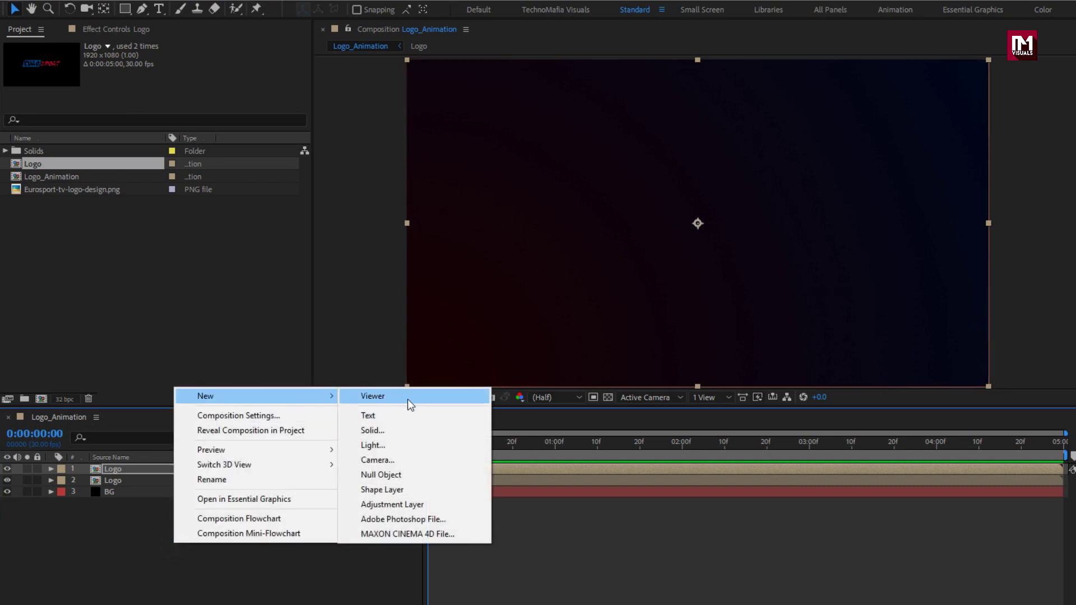
click(407, 504)
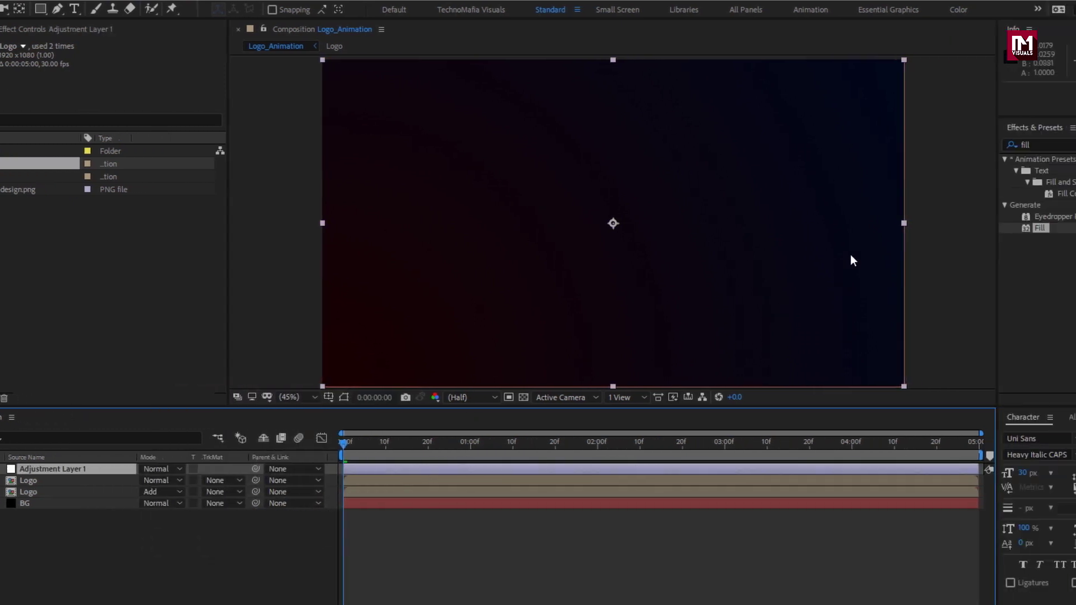
Step: Apply the Curves effect to the adjustment layer and bend the RGB curve into a gentle S, raising the highlights and lowering the shadows
click(1028, 145)
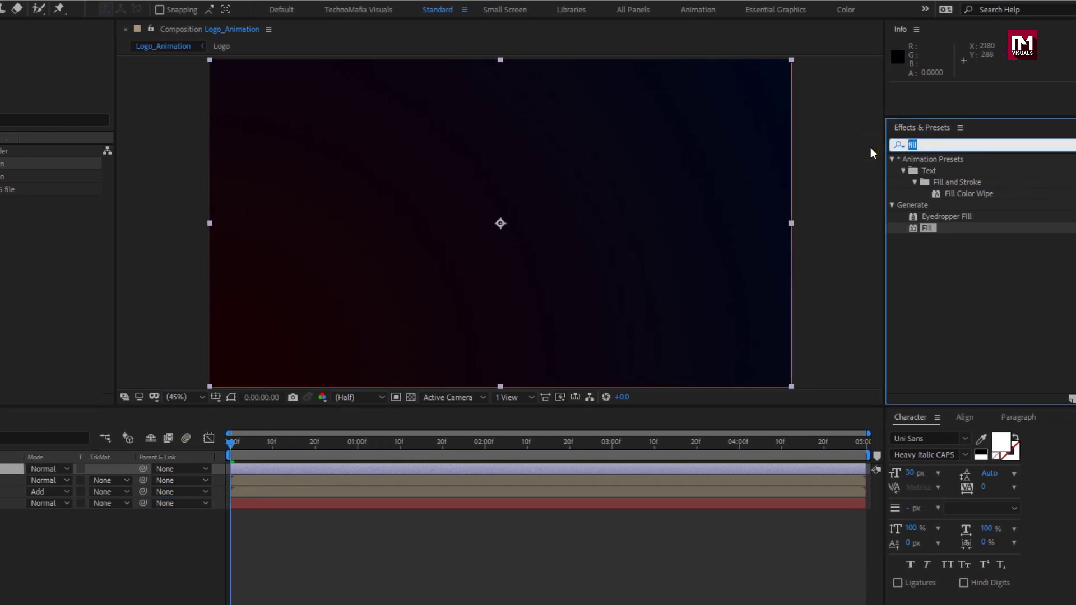
text(curv)
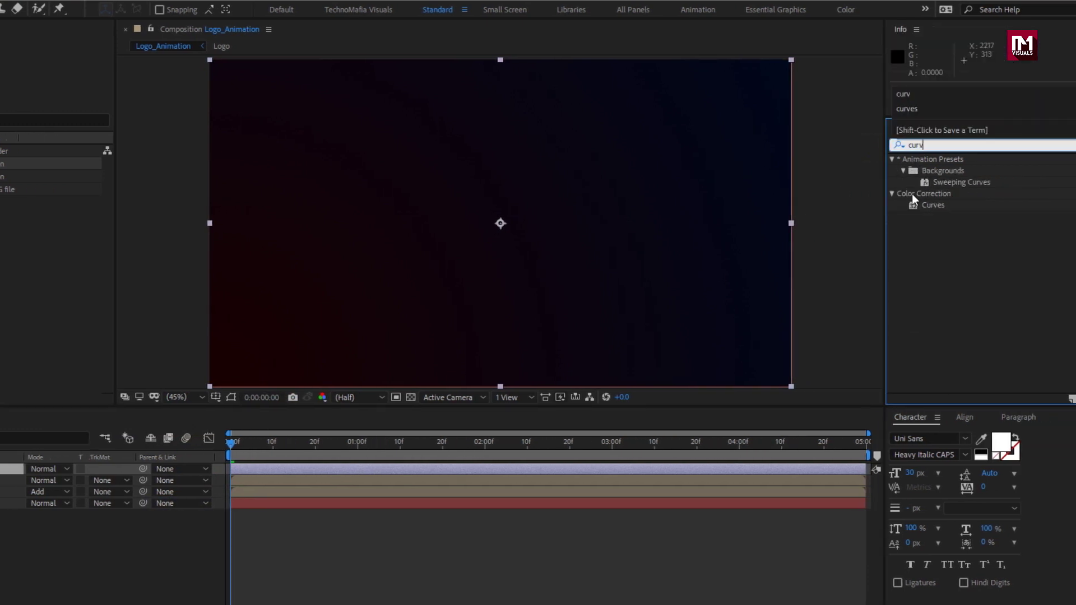
click(934, 204)
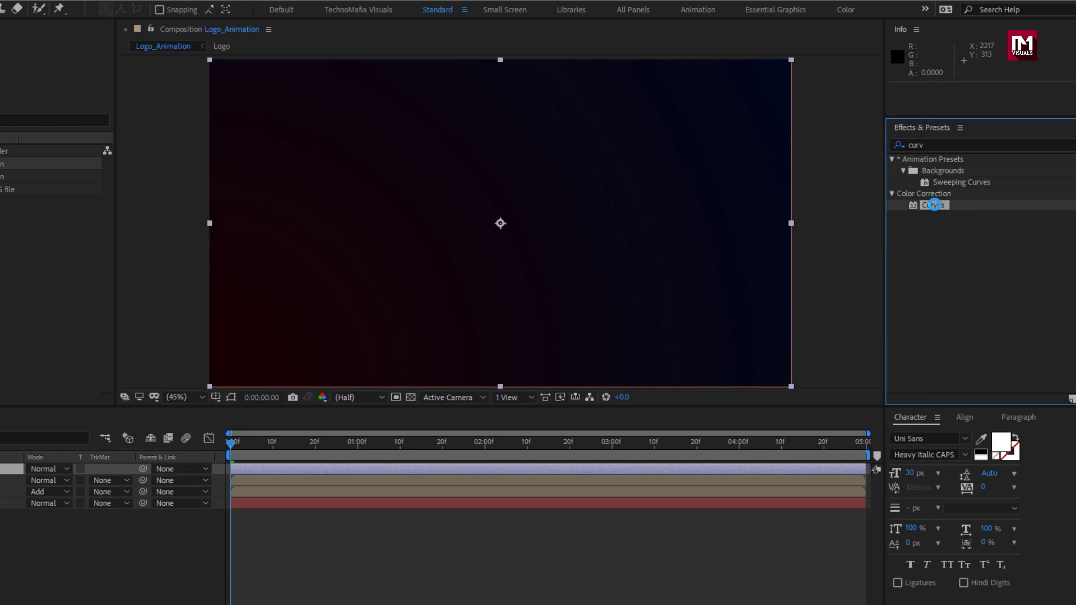
double_click(934, 205)
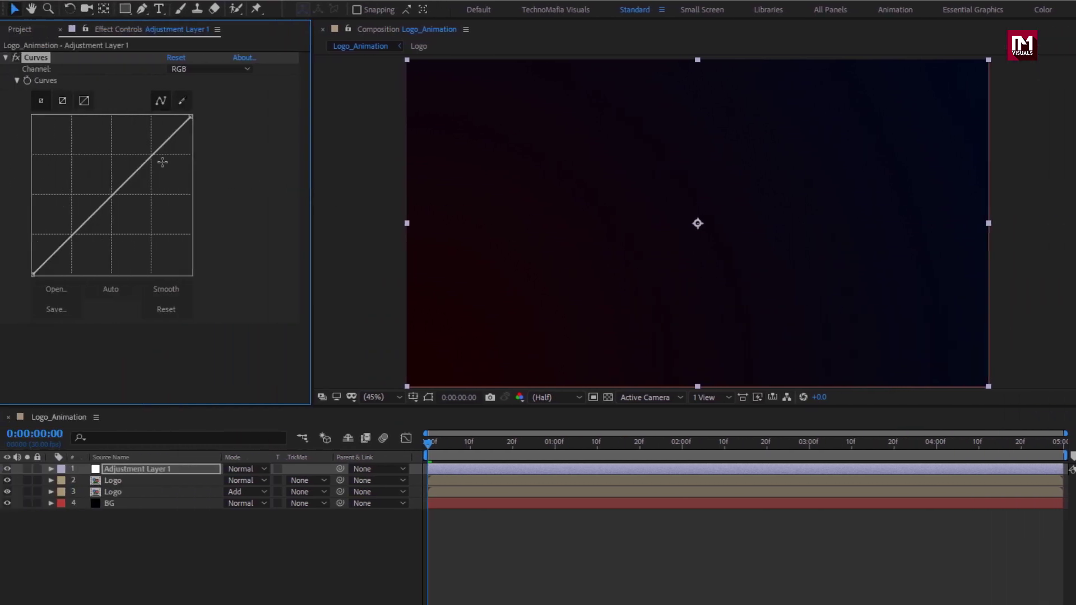
drag(156, 152, 143, 145)
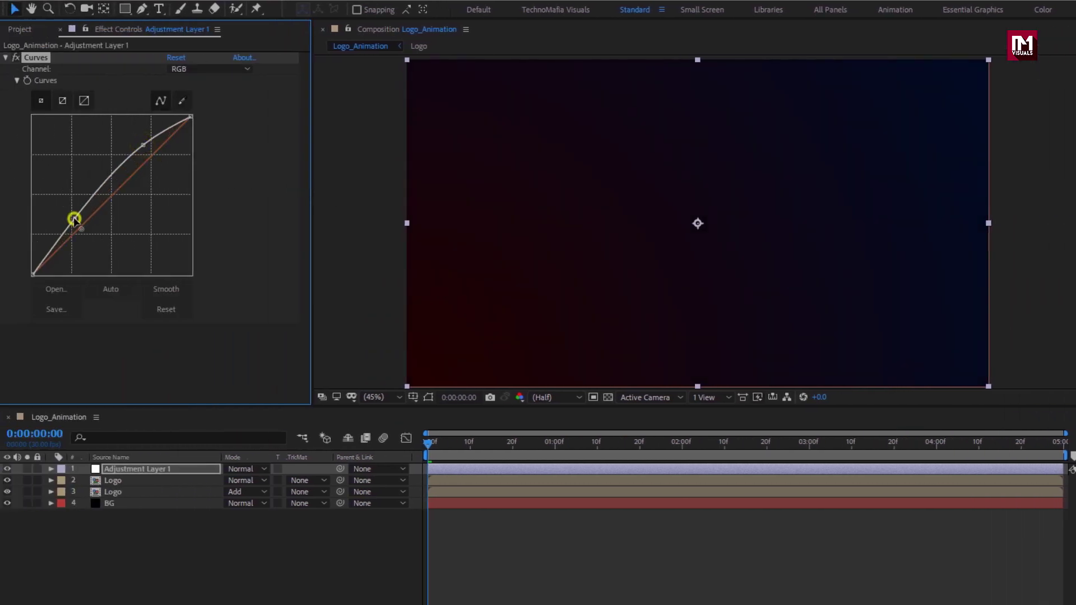
drag(74, 221, 78, 231)
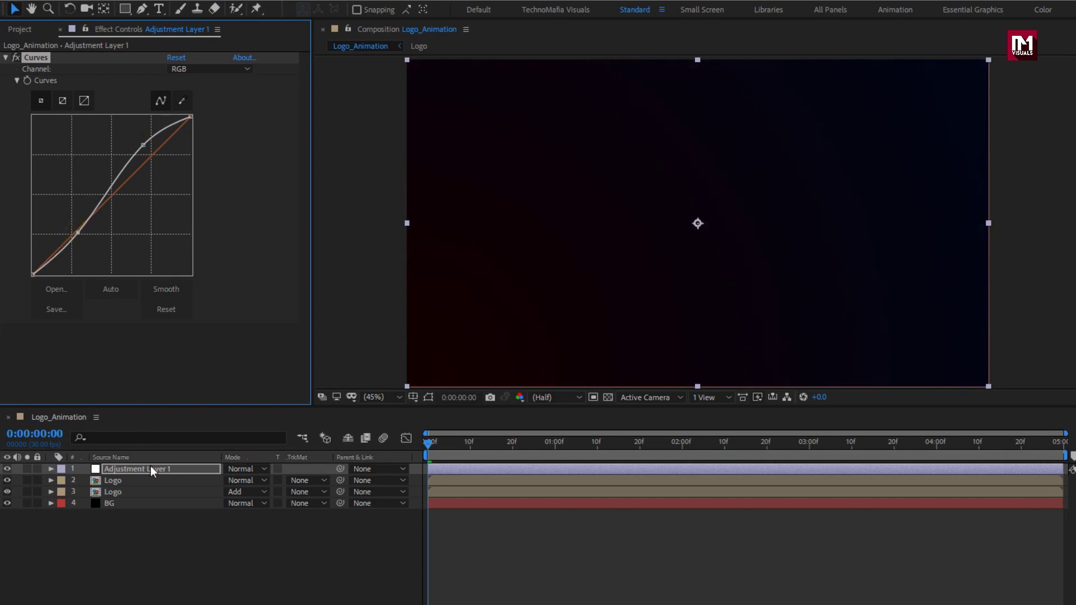
Step: Create a black 1920 x 1080 px solid named Frame as the top layer
right_click(172, 536)
mouse_move(201, 392)
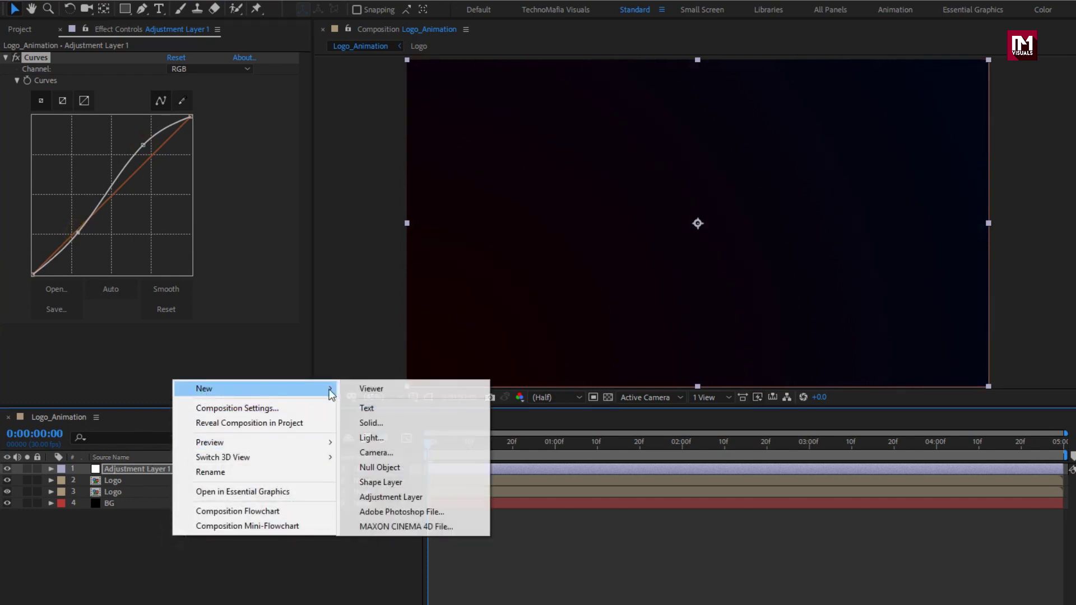
click(403, 421)
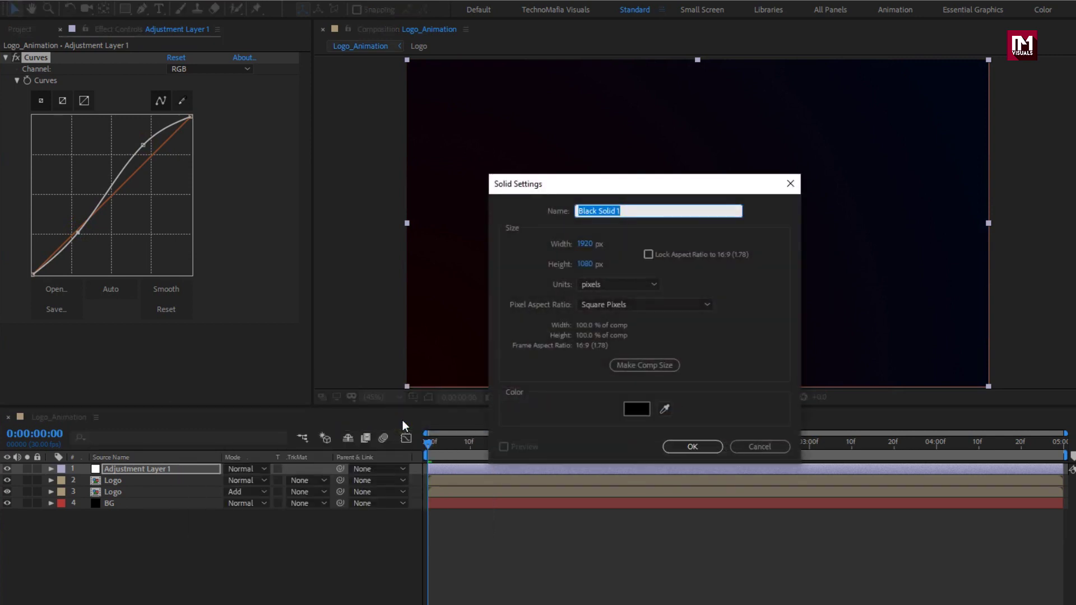
text(Frame)
click(683, 445)
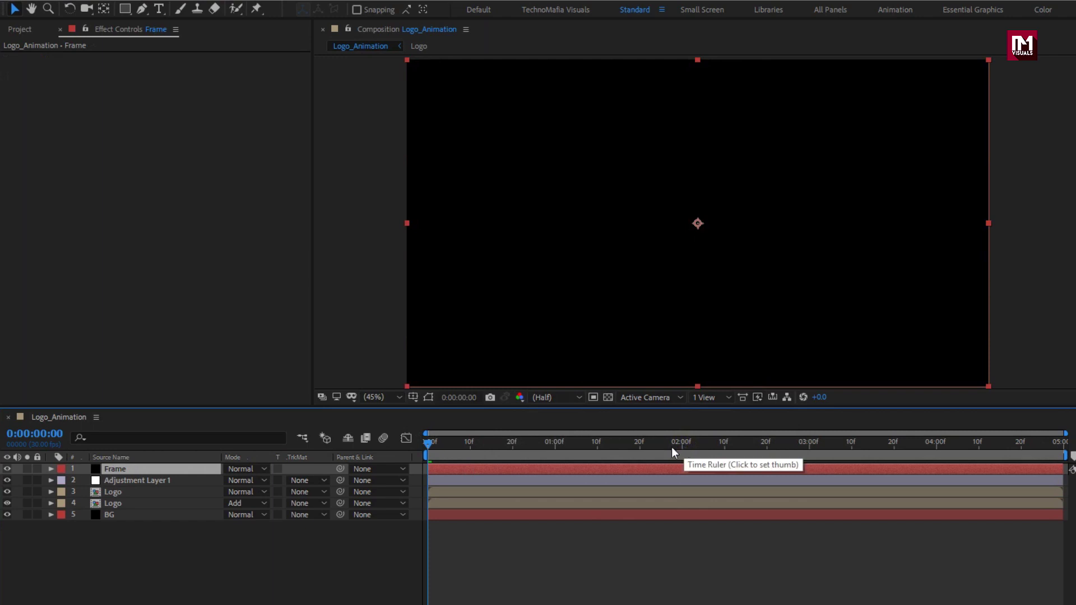
Step: Turn on mask path visibility, add a full-size rectangular mask to the Frame layer and expand its mask properties
click(428, 398)
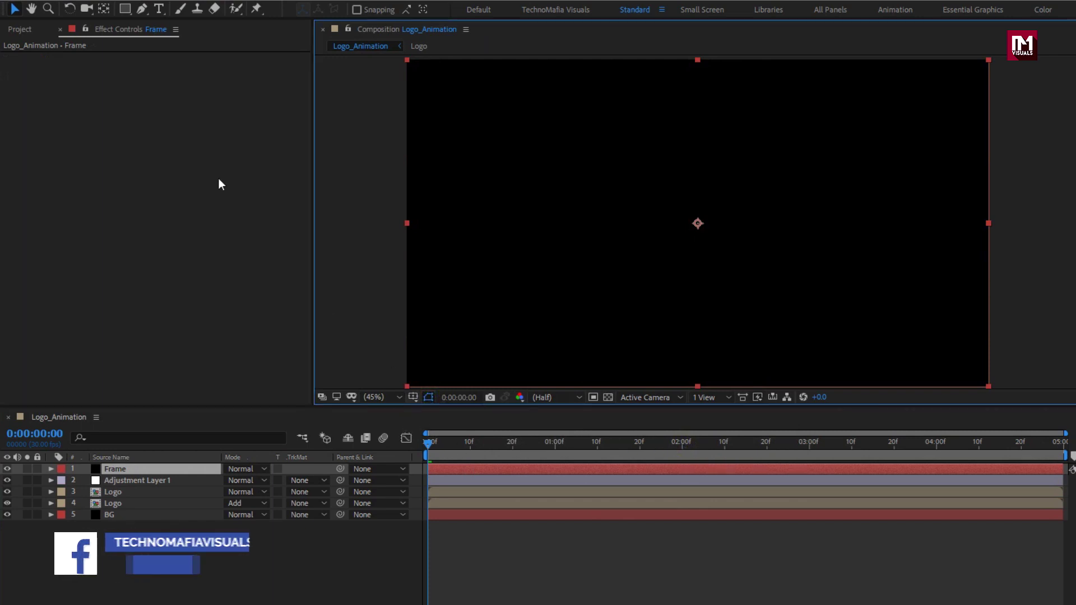
double_click(123, 9)
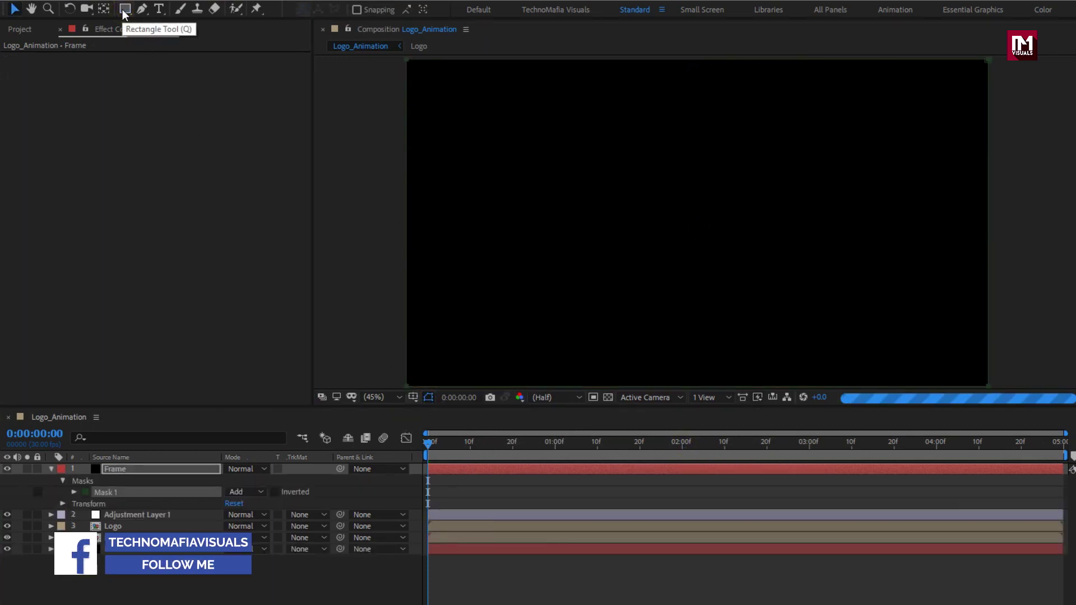
click(73, 492)
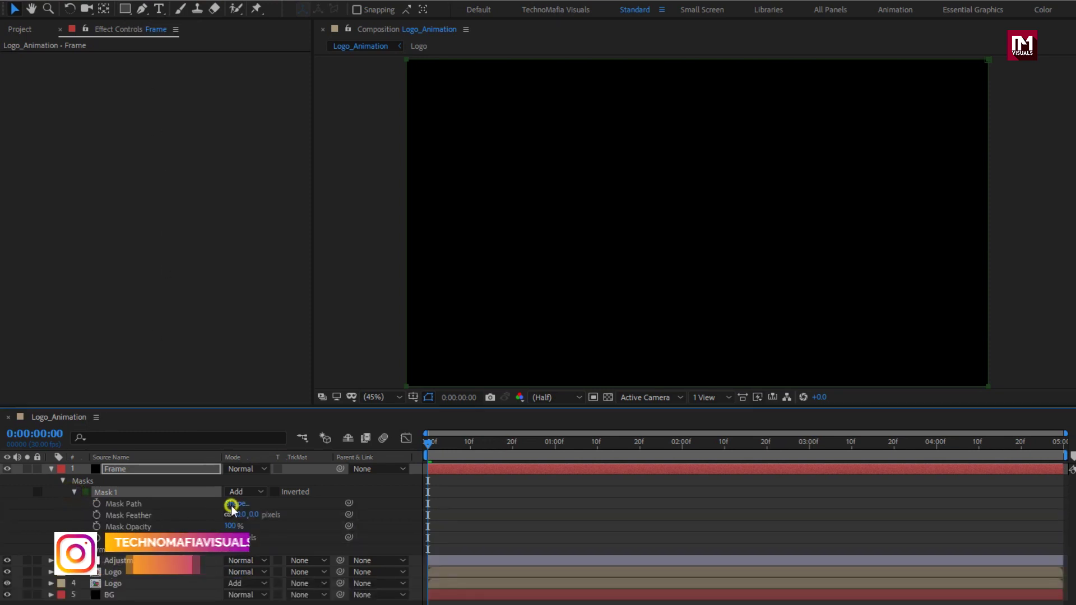
Step: Set the Frame mask's bounding box to 10% top and 90% bottom of source, invert the mask, and collapse the layer
click(234, 504)
click(645, 321)
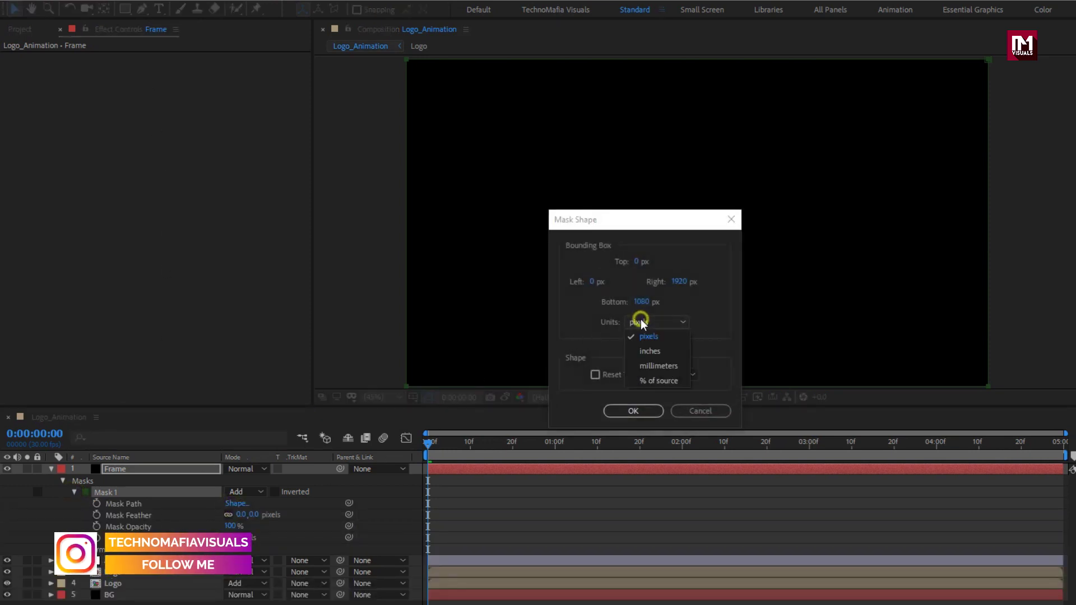
click(652, 377)
click(638, 262)
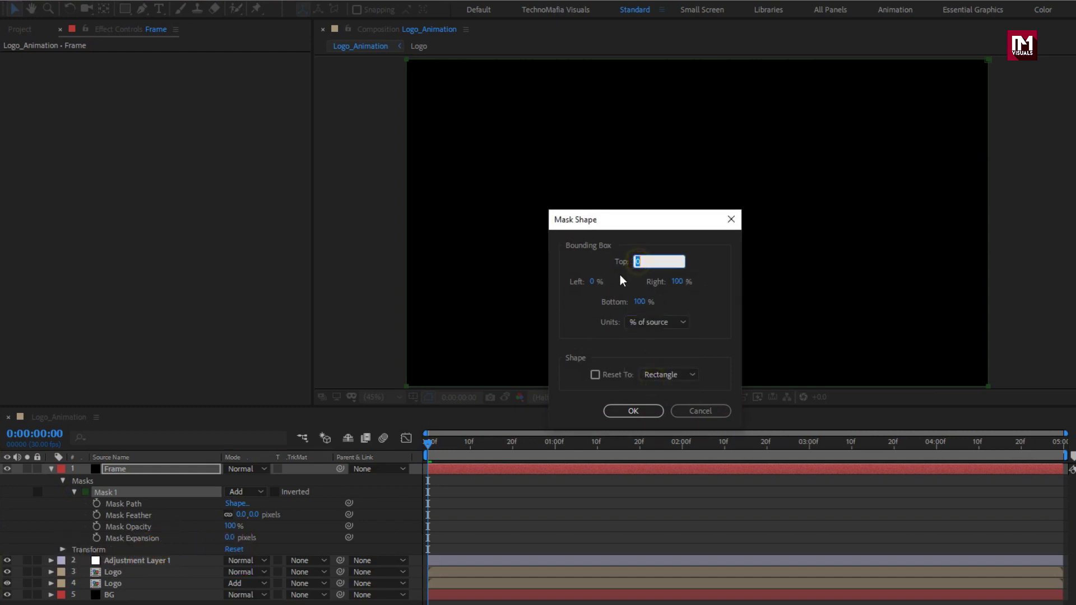
text(10)
click(639, 303)
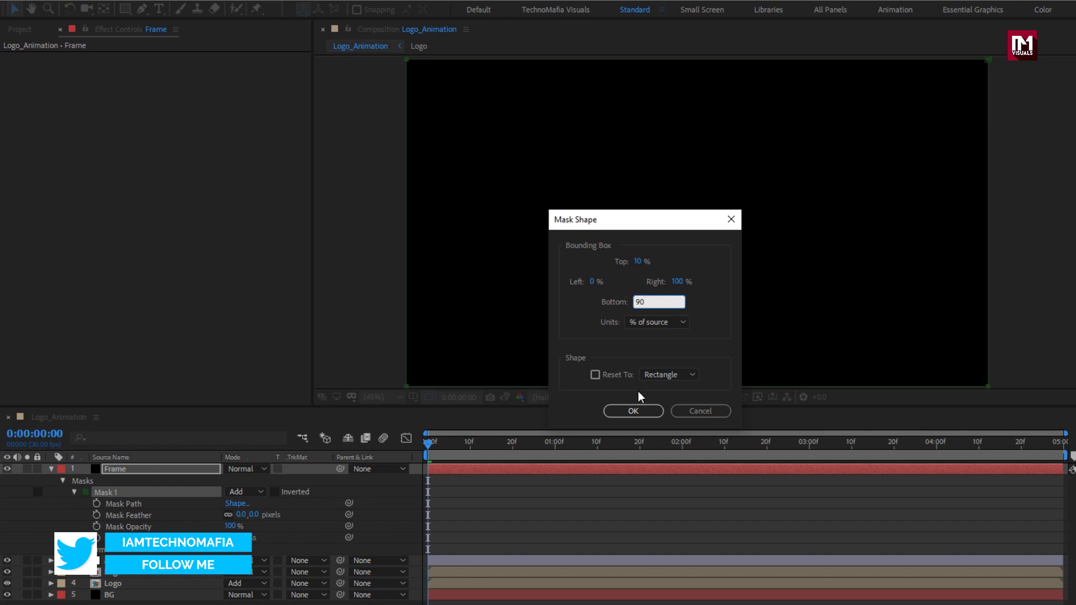
click(632, 411)
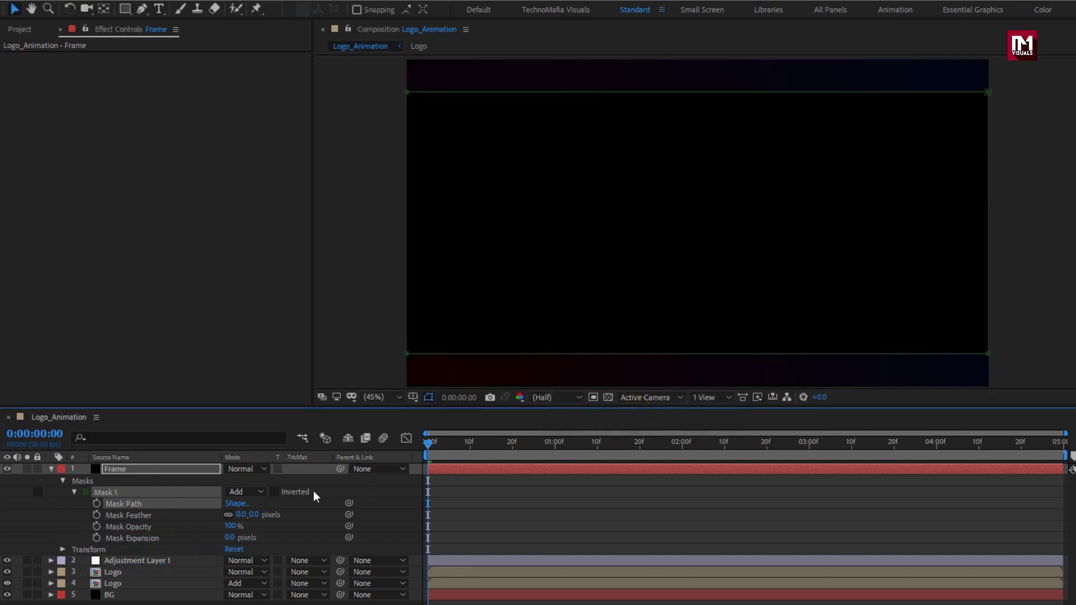
click(274, 492)
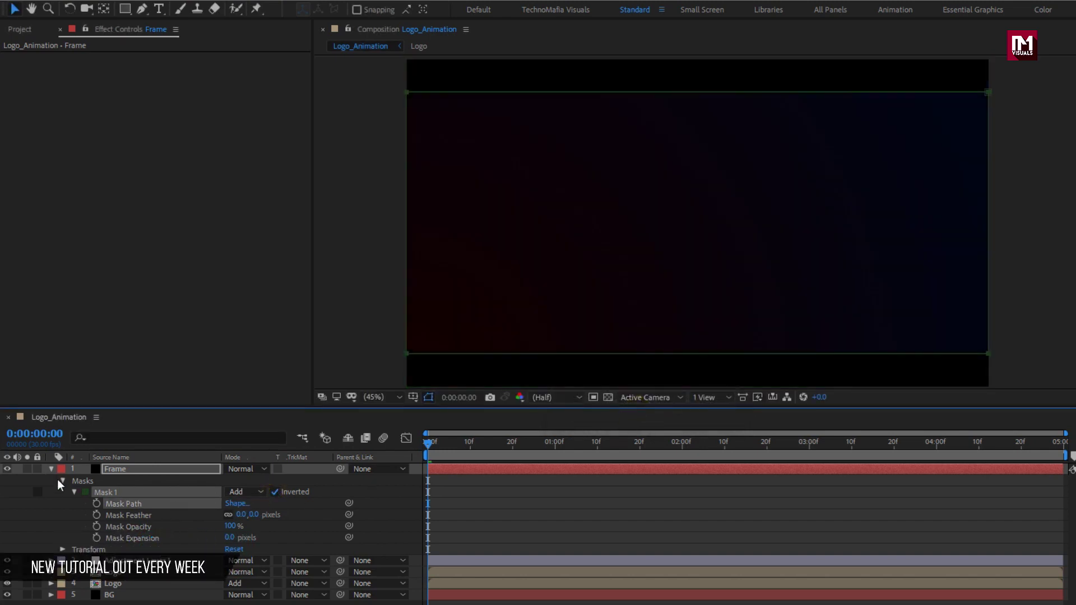
click(51, 469)
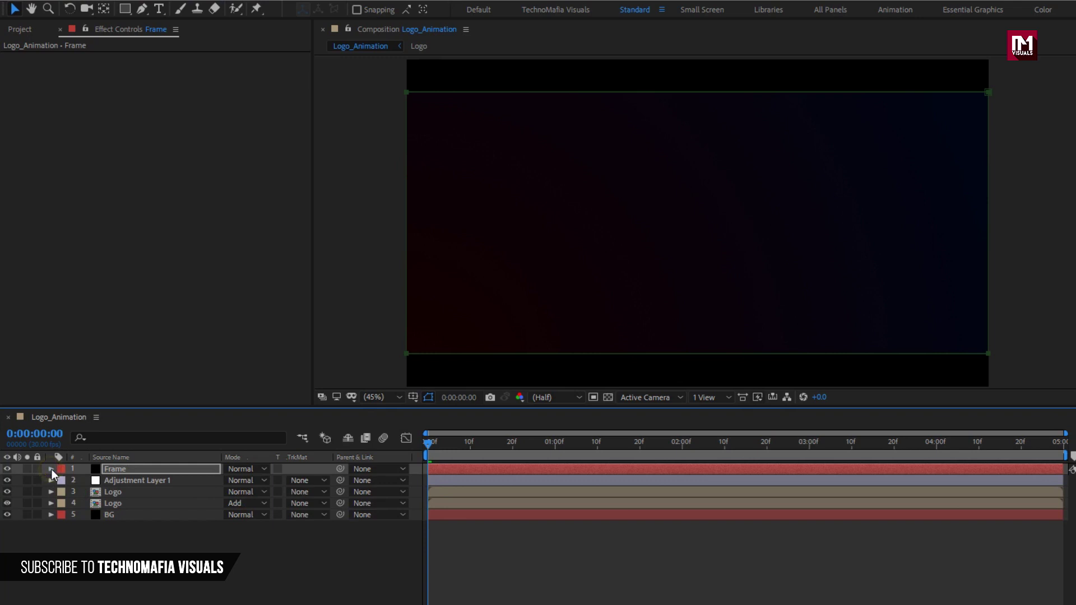
Step: Apply the Sharpen effect to Adjustment Layer 1 and set its Sharpen Amount to 25
click(161, 482)
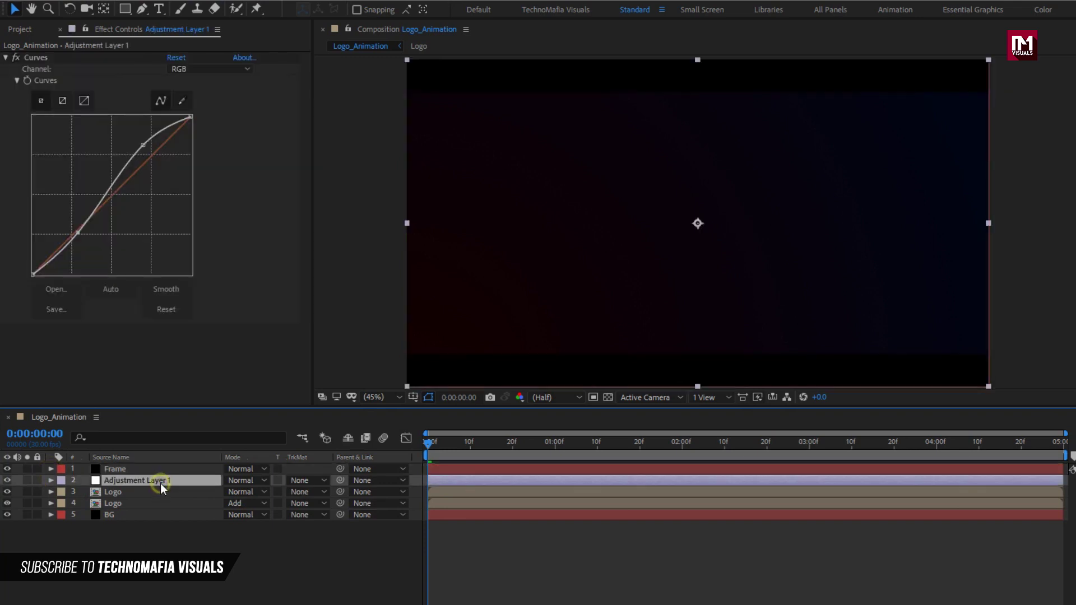
click(6, 58)
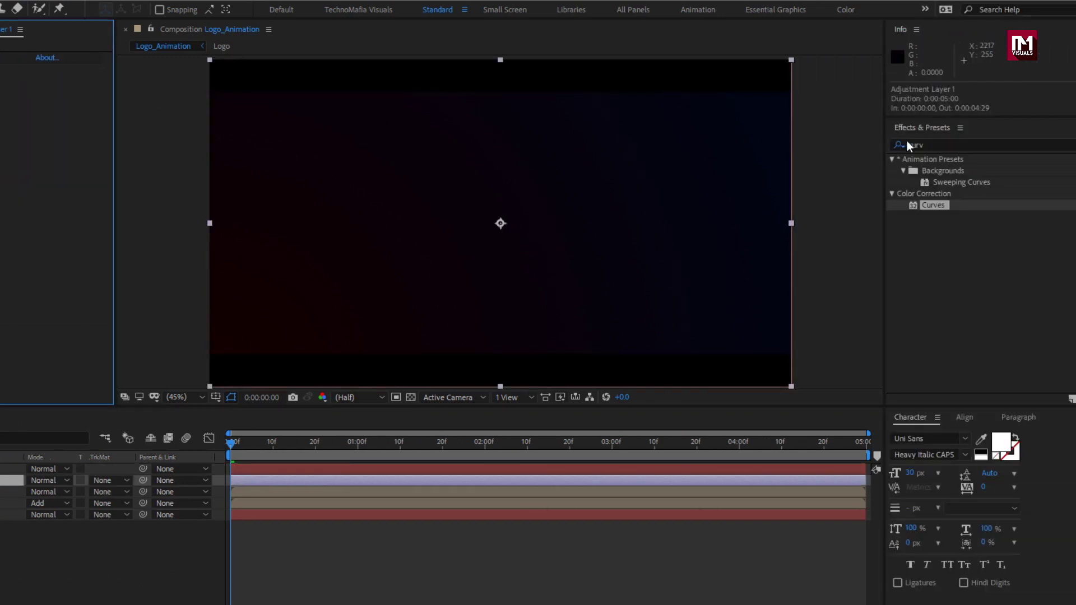
click(907, 145)
text(sha)
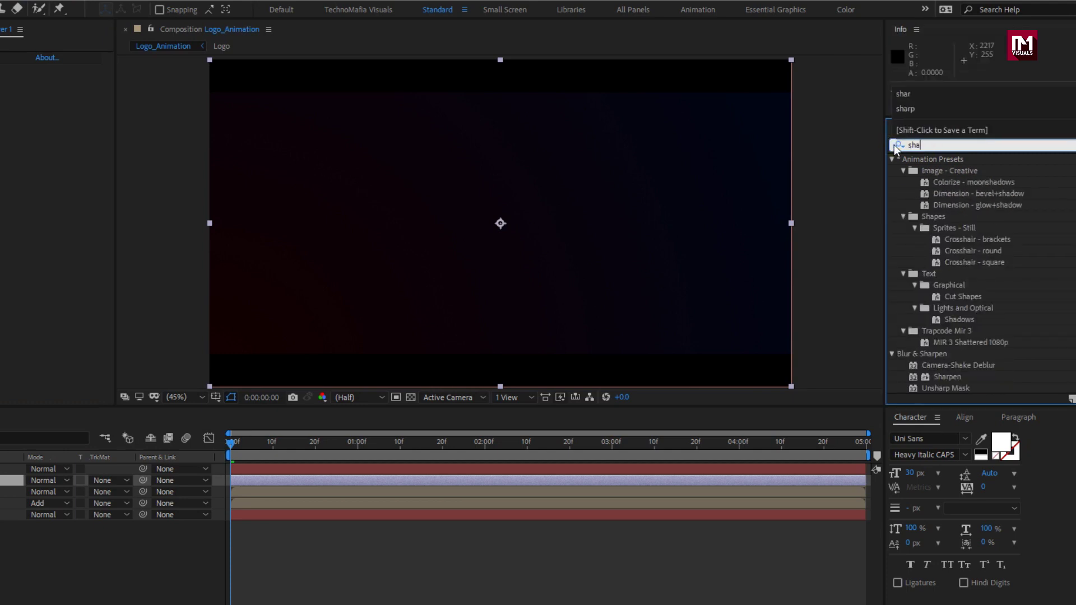
text(rp)
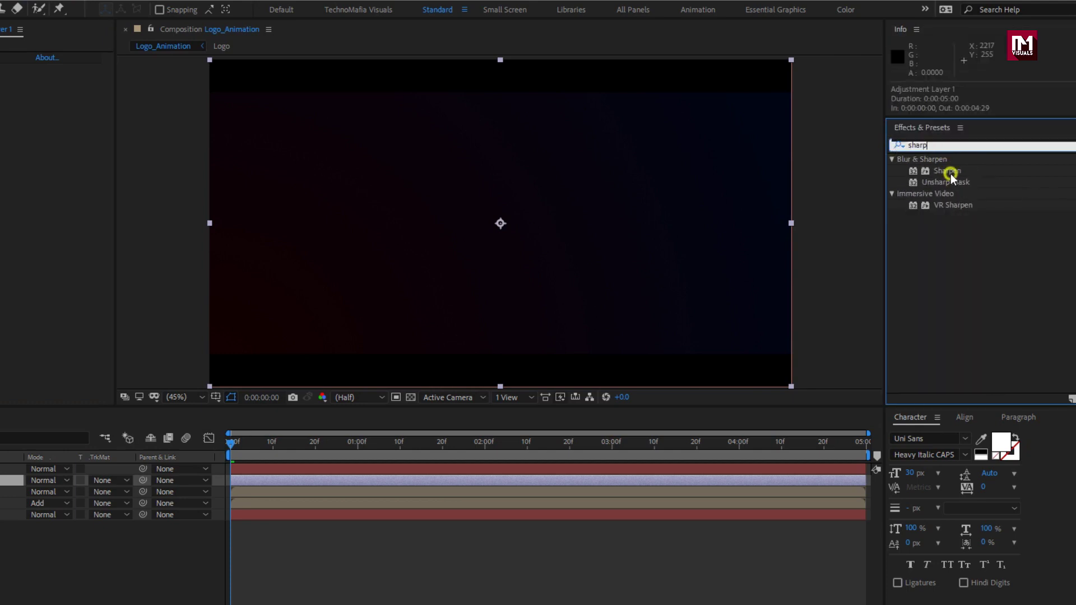
double_click(950, 172)
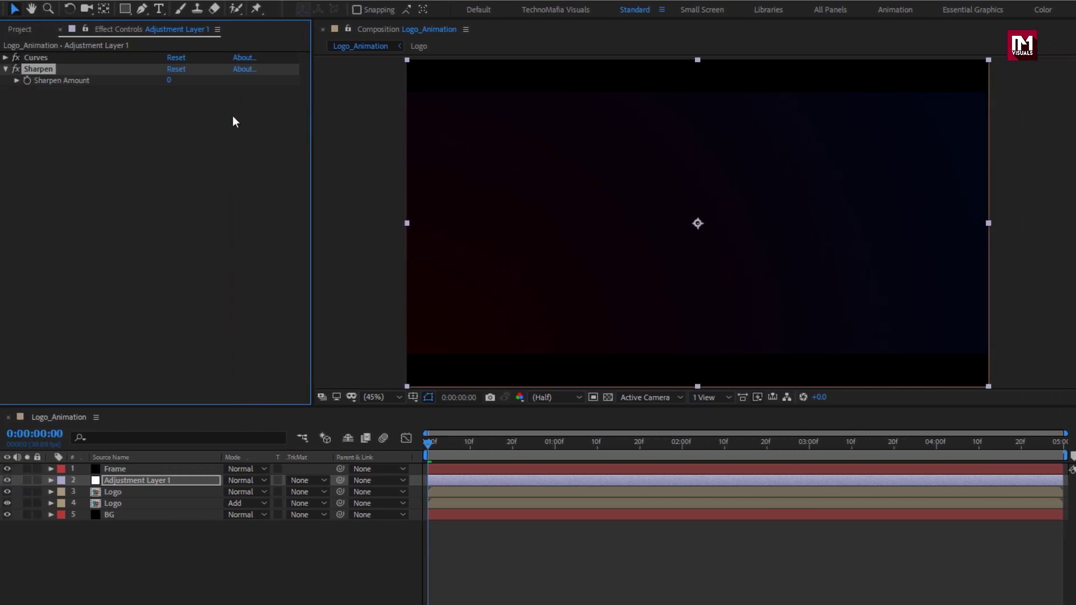
click(169, 80)
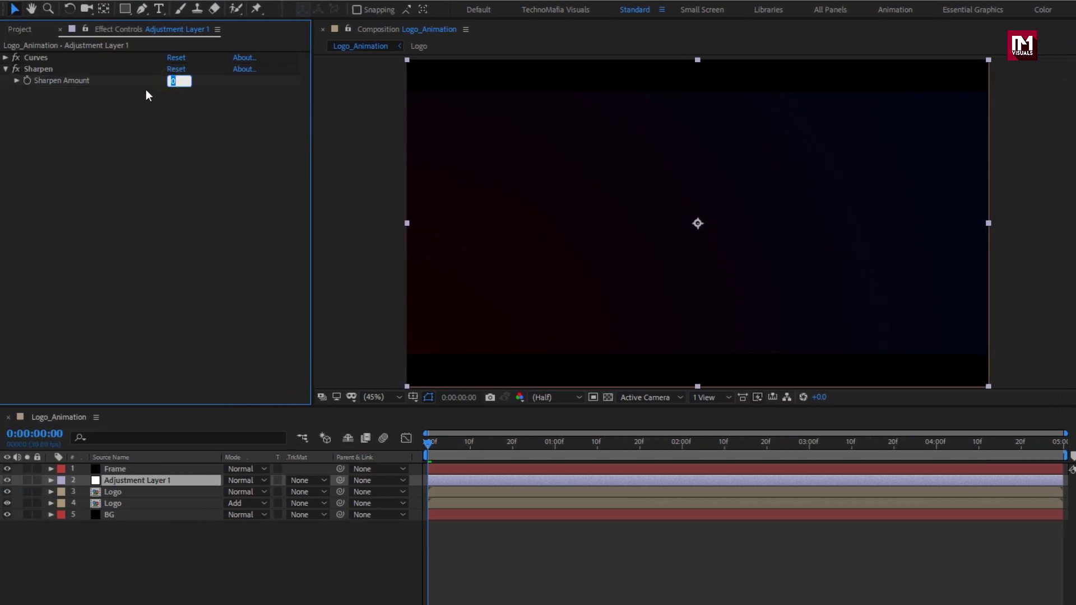
text(25)
key(Return)
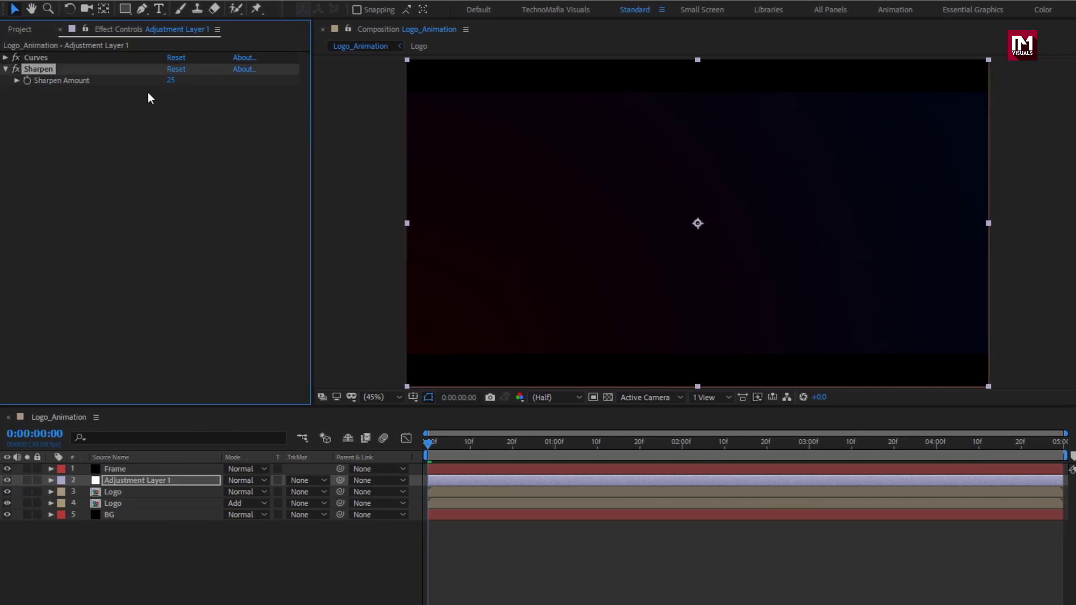
Step: Preview the graded and framed logo animation from 0:00:00:00
click(427, 442)
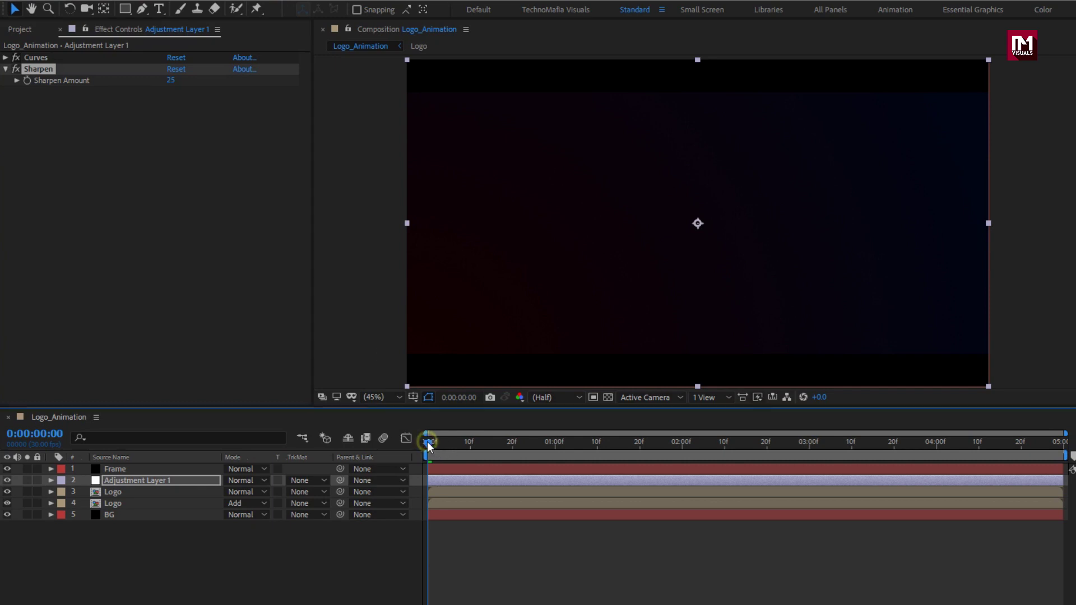
key(space)
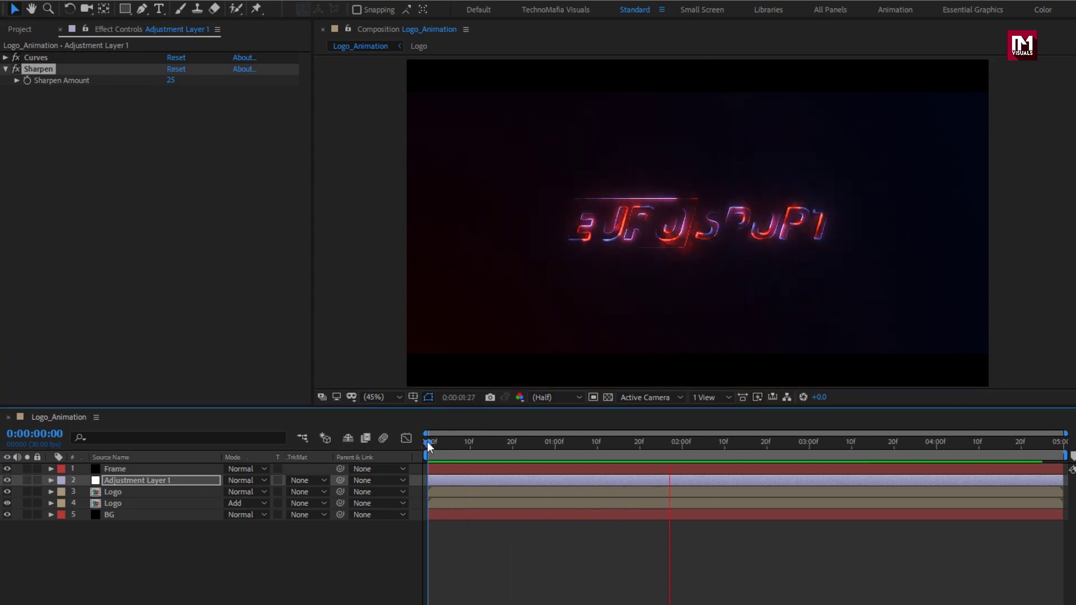